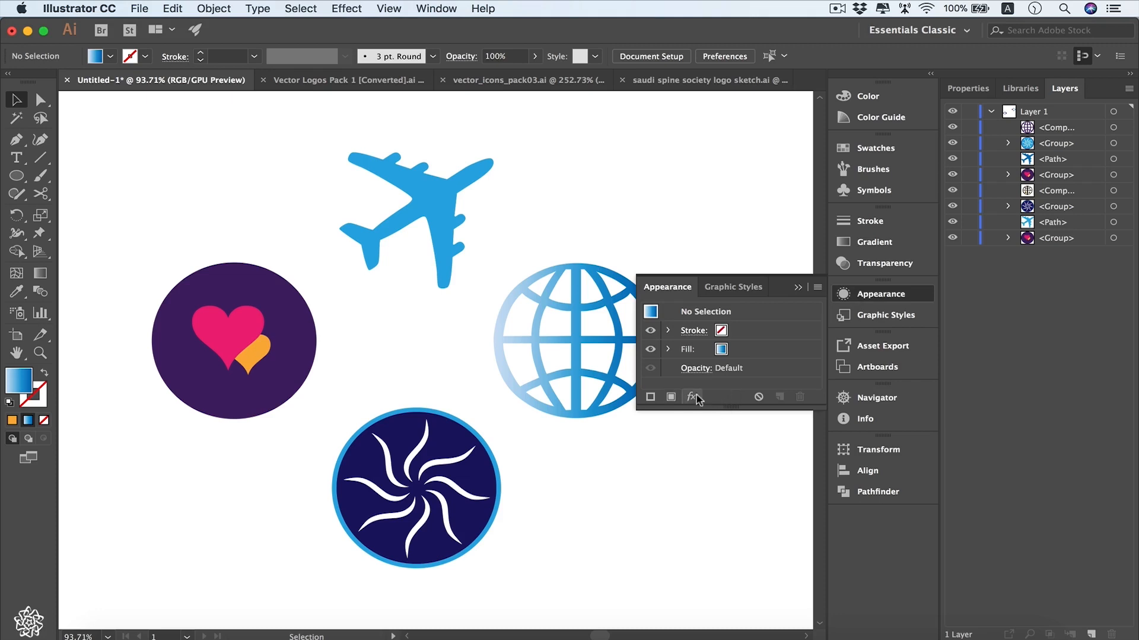
left_click(696, 400)
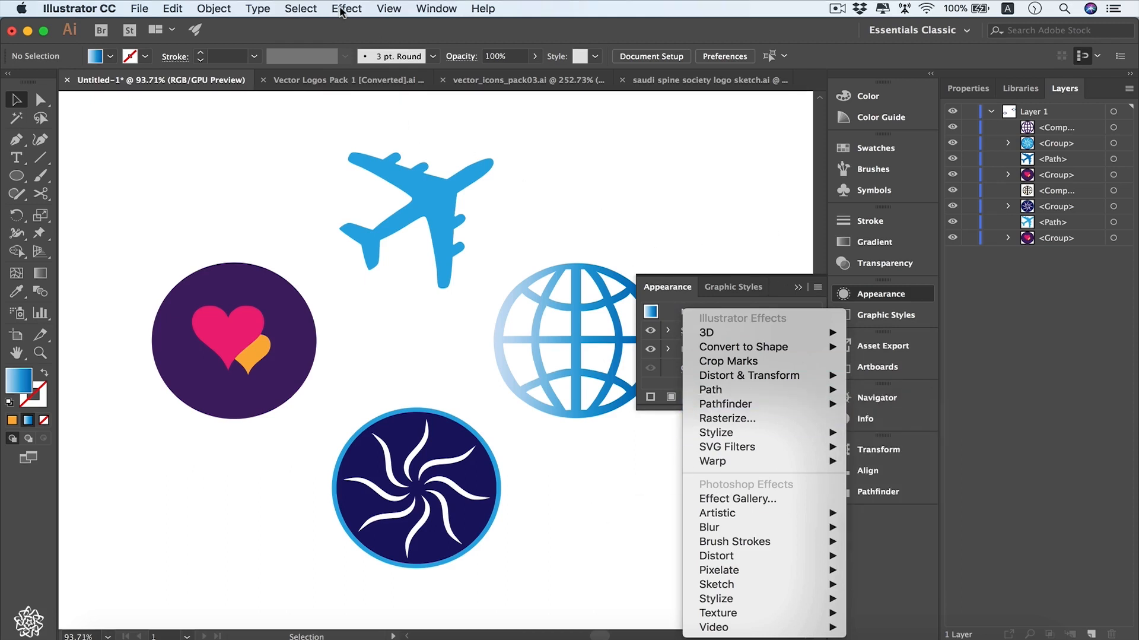
left_click(340, 9)
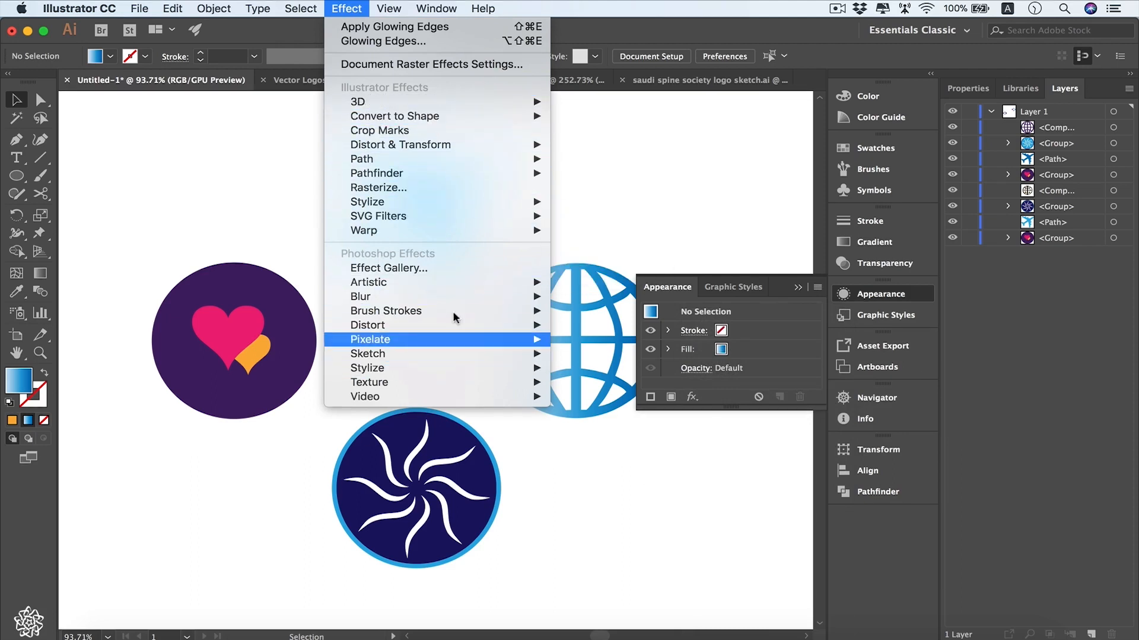
mouse_move(417, 113)
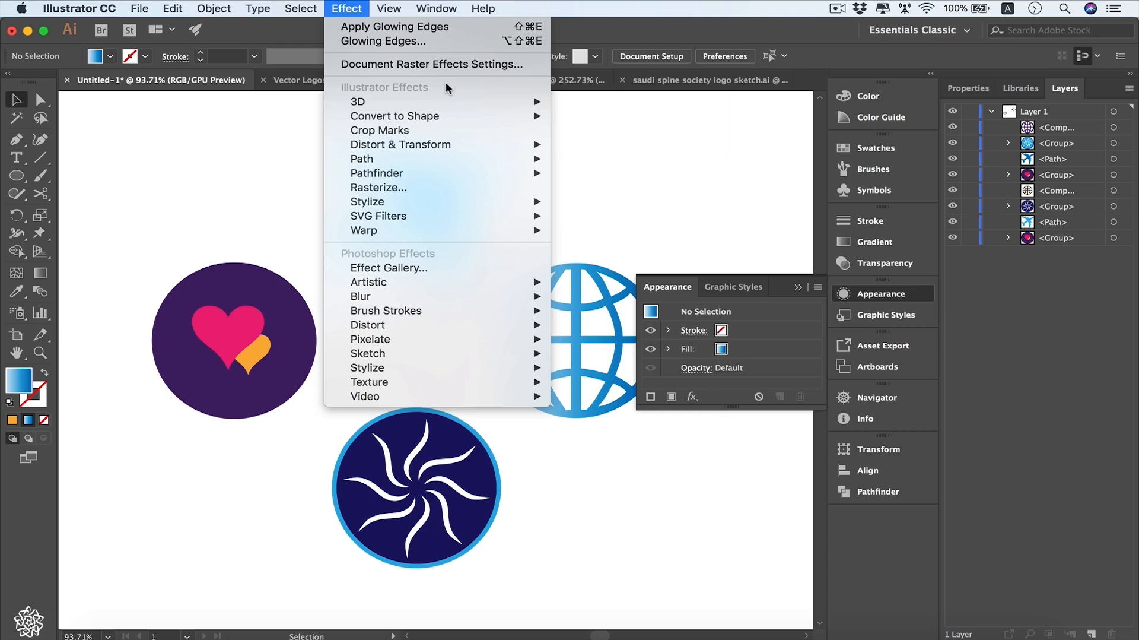
left_click(274, 209)
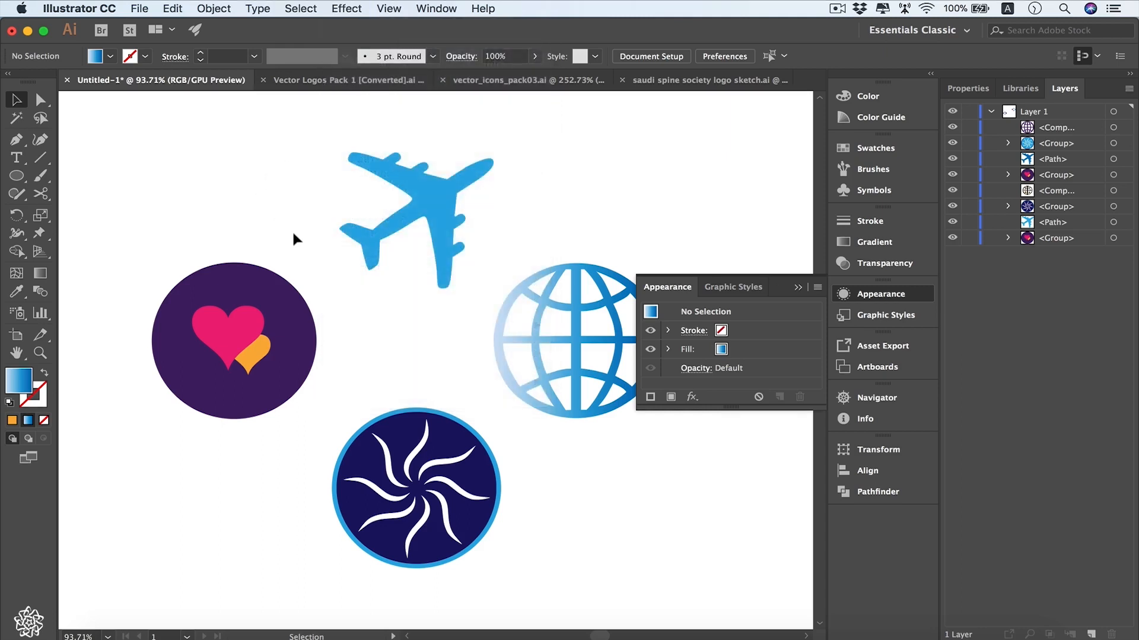
Start an Outer Glow effect on the circular heart badge in Screen mode and set its glow color to 11C7F2.
left_click_drag(302, 239, 233, 264)
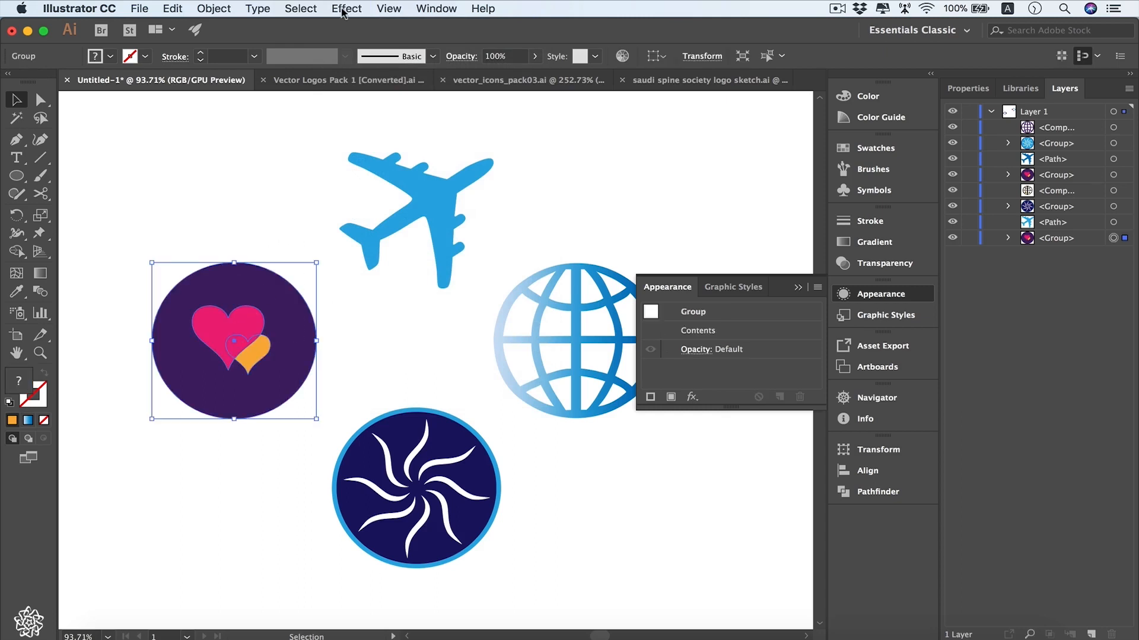
left_click(346, 8)
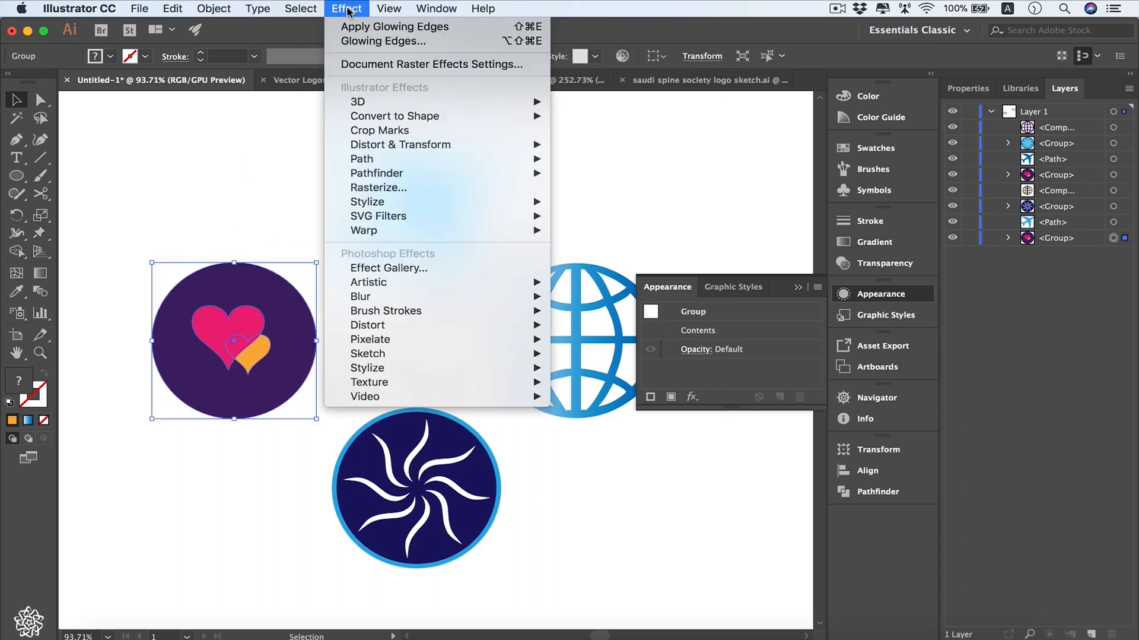
mouse_move(522, 202)
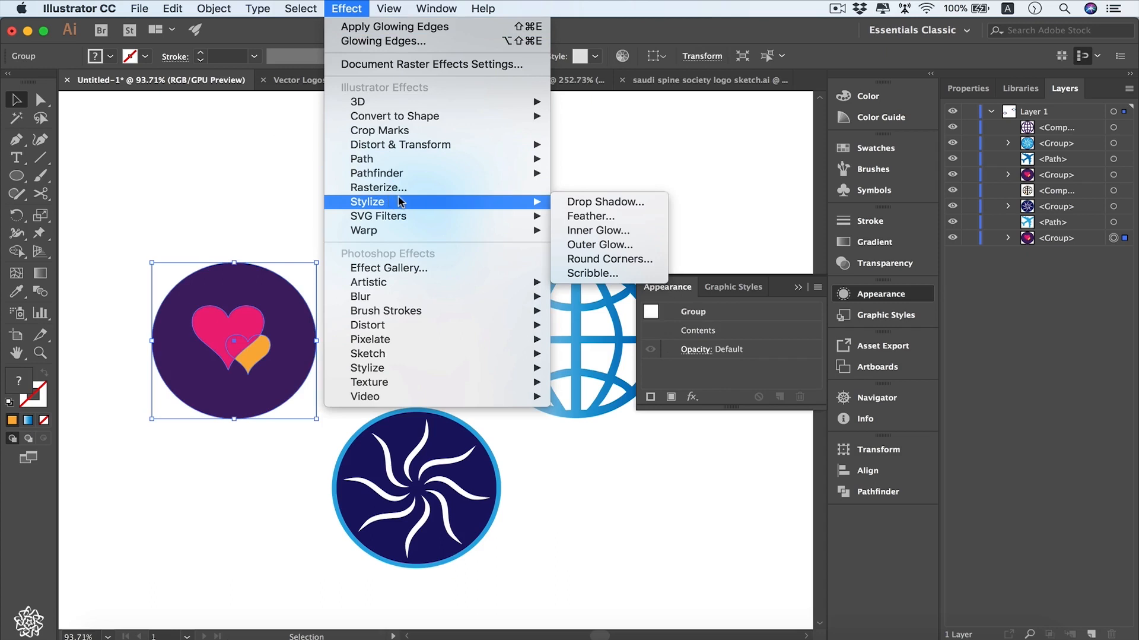
left_click(630, 250)
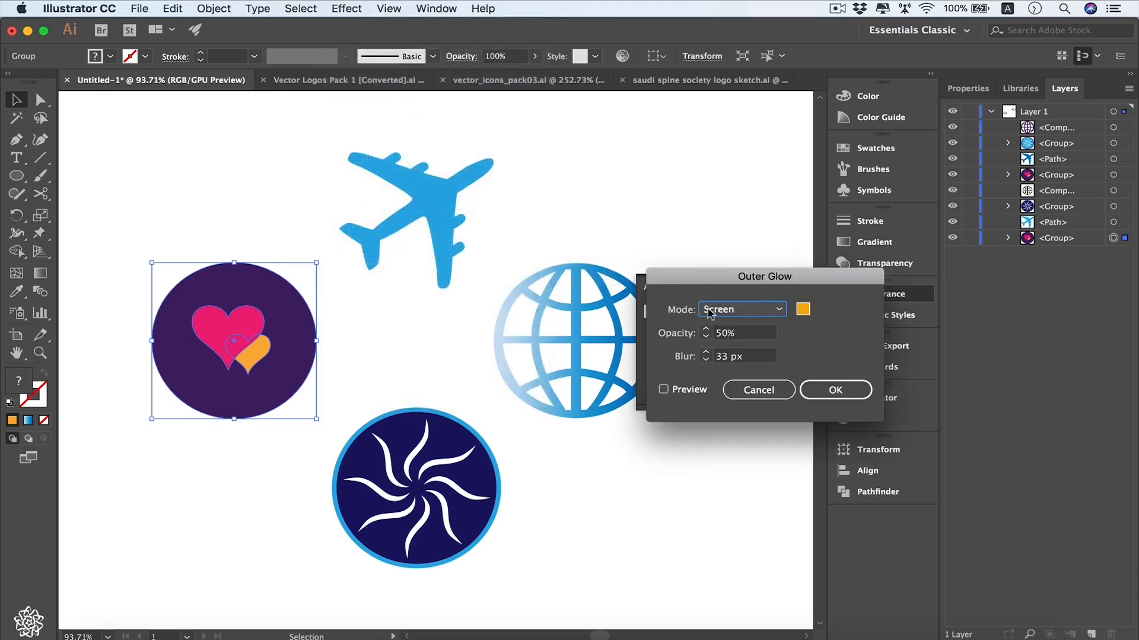
left_click(781, 310)
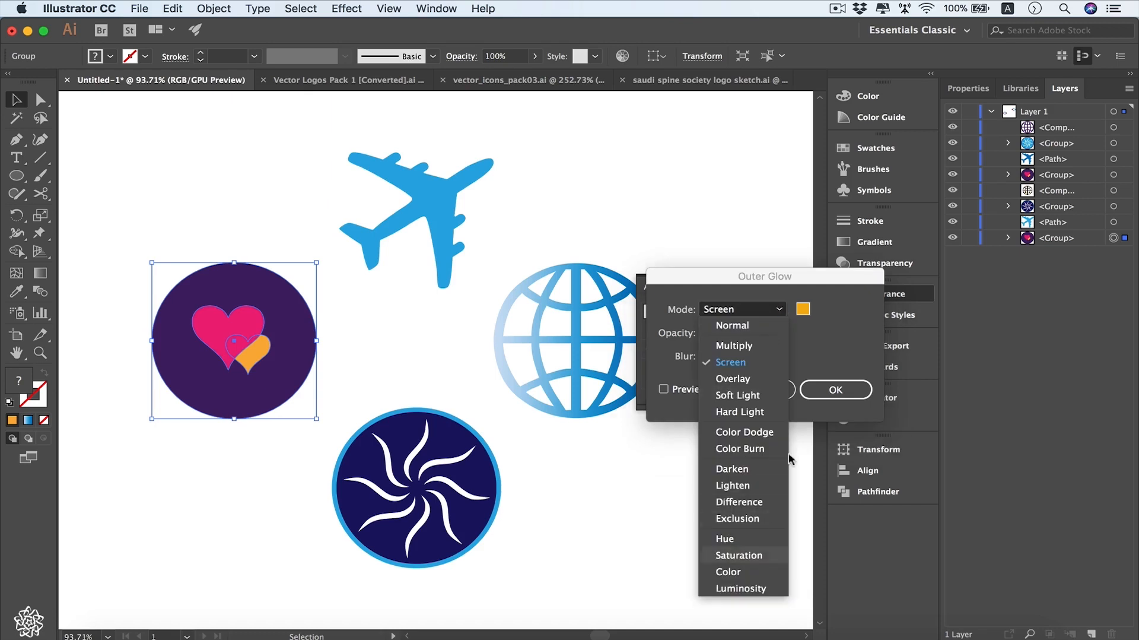
left_click(782, 314)
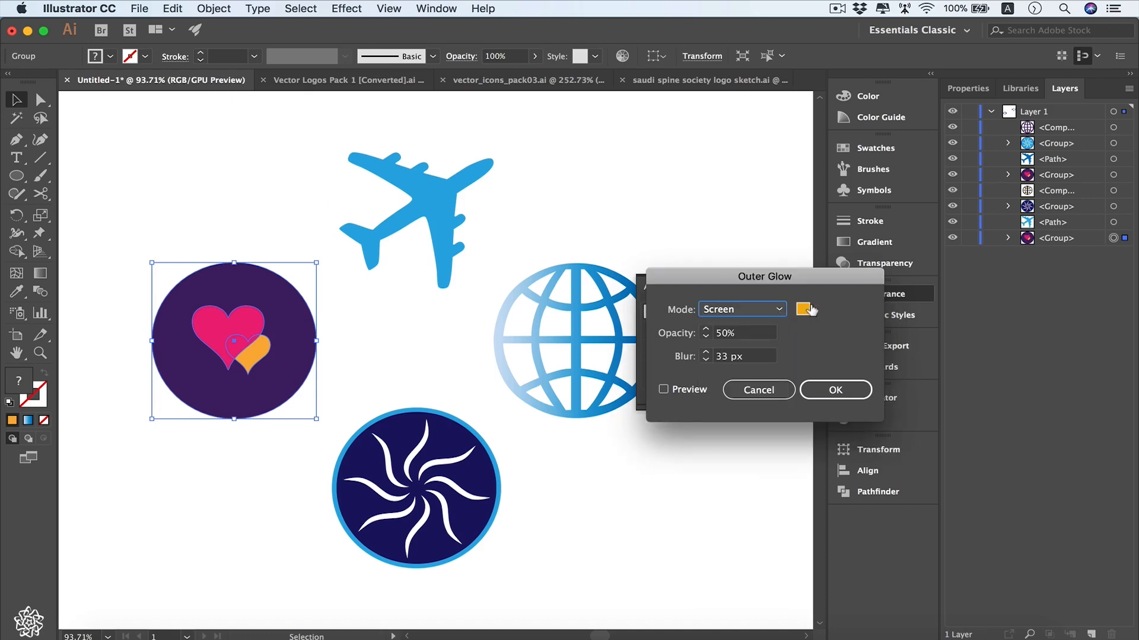
left_click(804, 309)
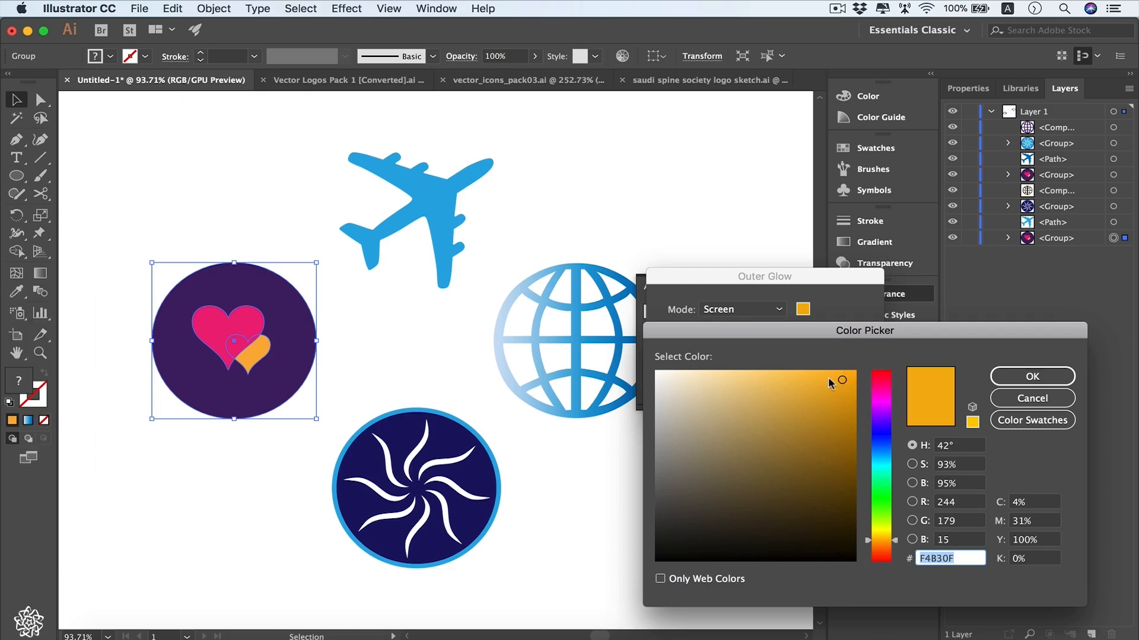
type("11C7F2")
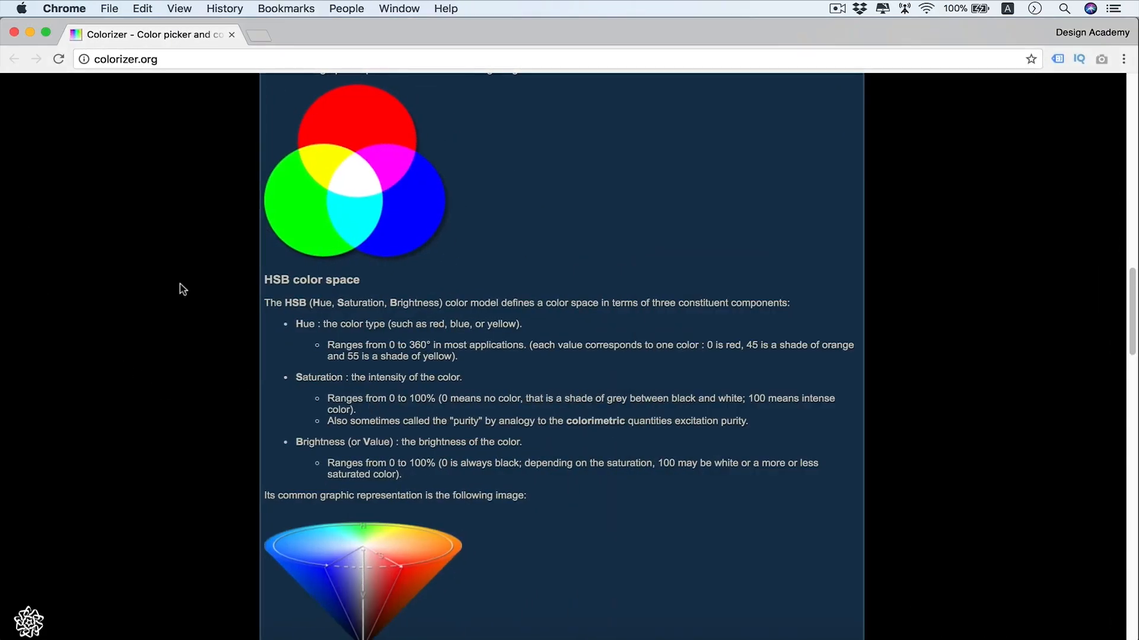
Review the RGB, HSB and HSL color space explanations on colorizer.org in Chrome, and return to Illustrator.
scroll(182, 289, "up", 4)
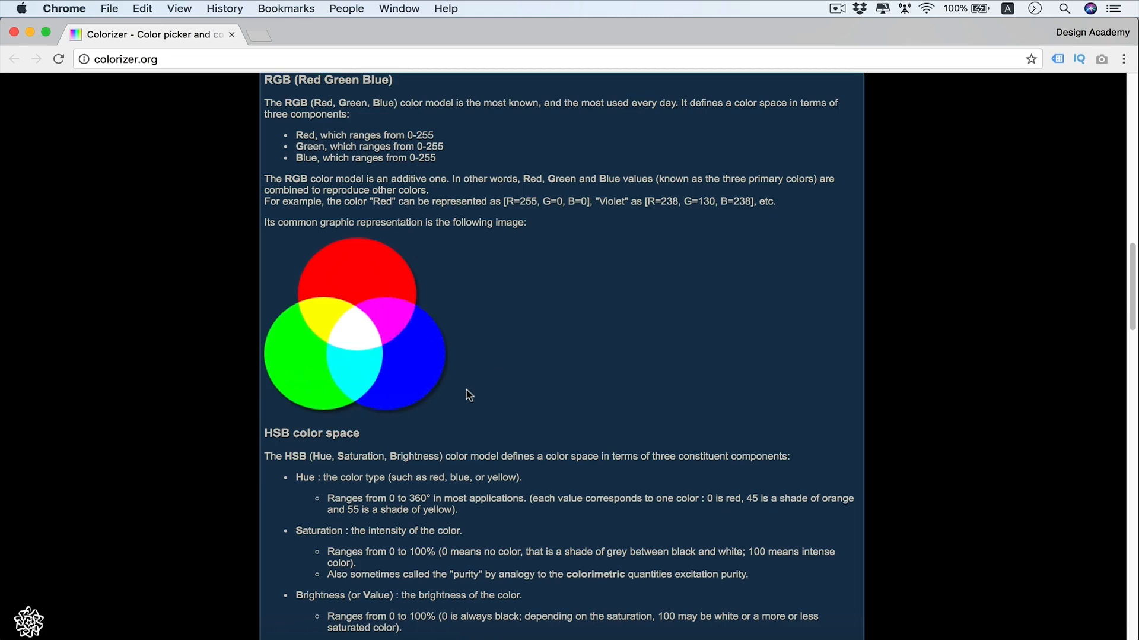
scroll(470, 394, "down", 10)
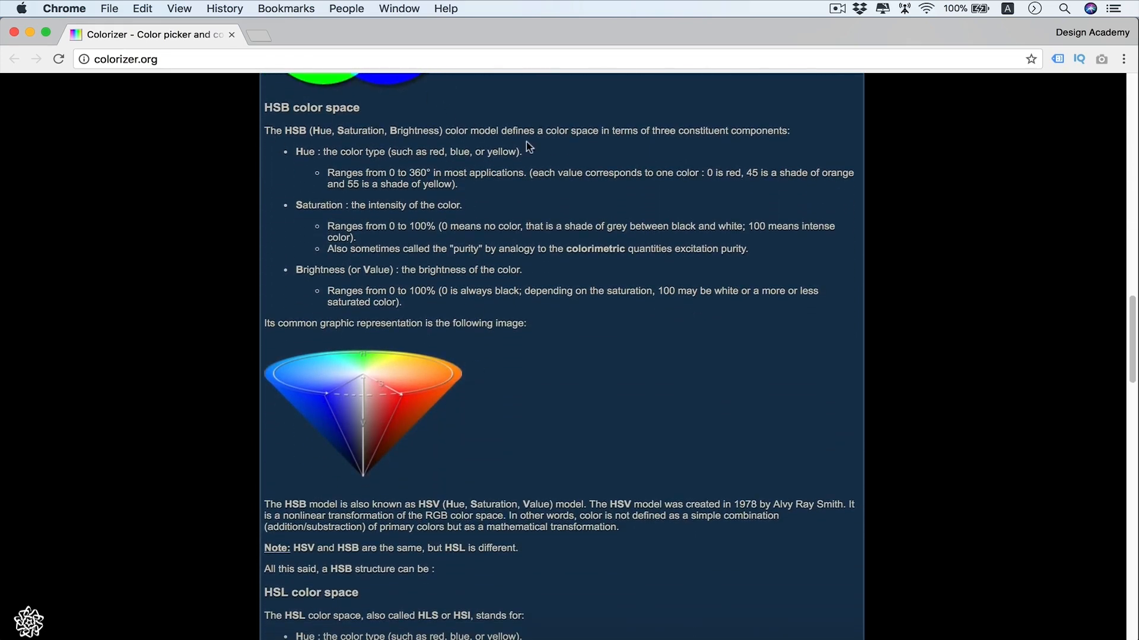
scroll(528, 146, "down", 1)
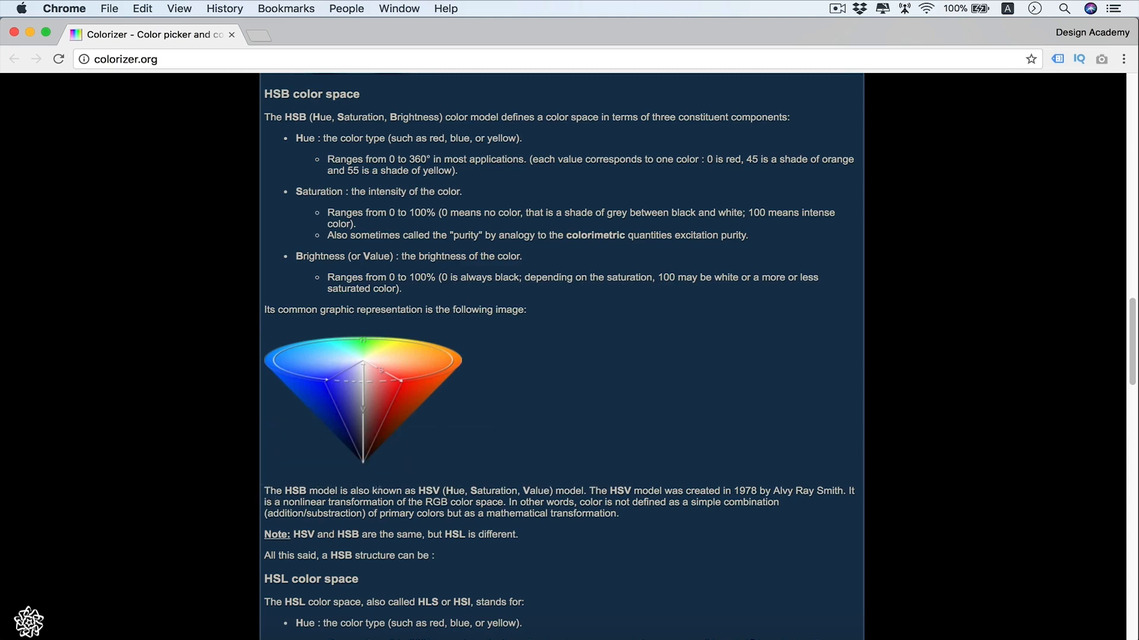
scroll(432, 466, "down", 3)
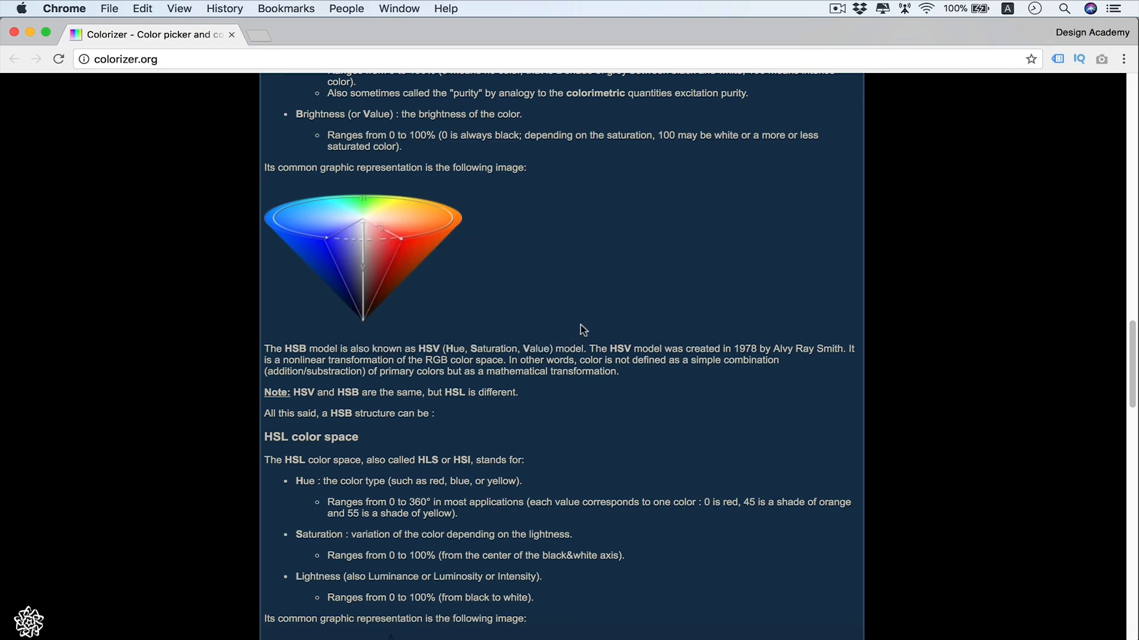
left_click(826, 638)
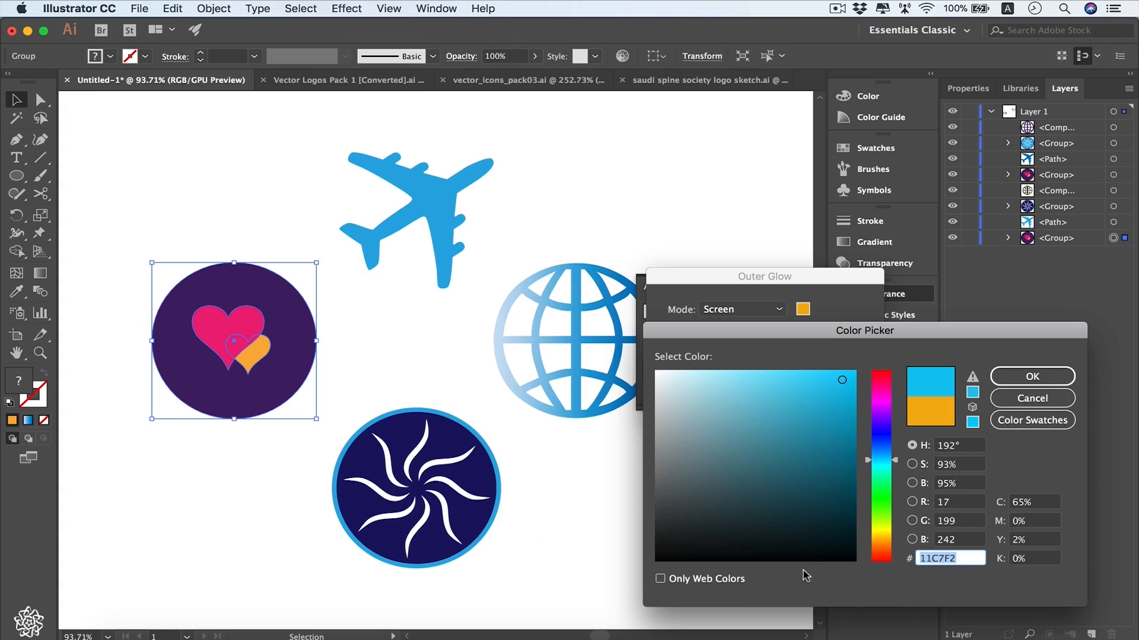
Limit the color picker to web colors and set the glow color to magenta FF00FF.
left_click(974, 379)
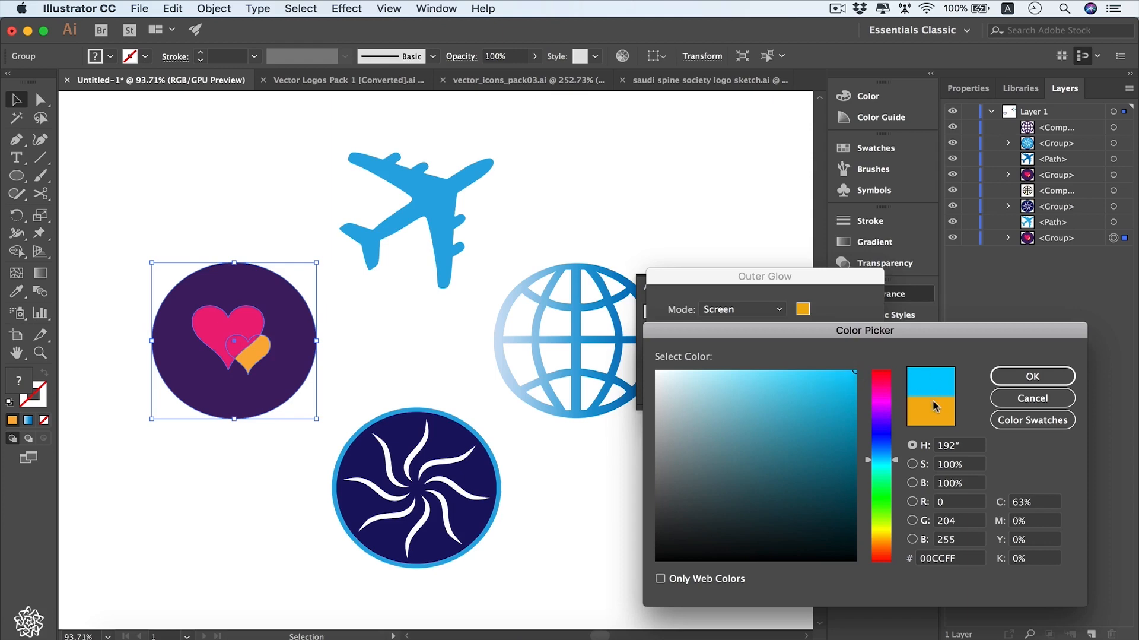
left_click(706, 586)
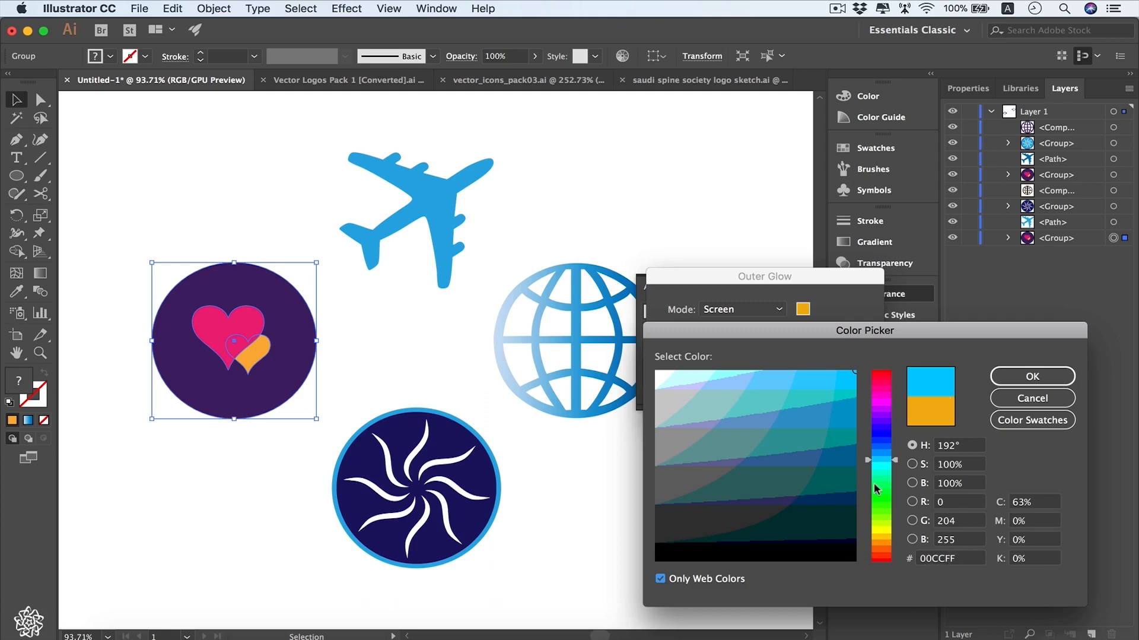
left_click_drag(896, 464, 896, 403)
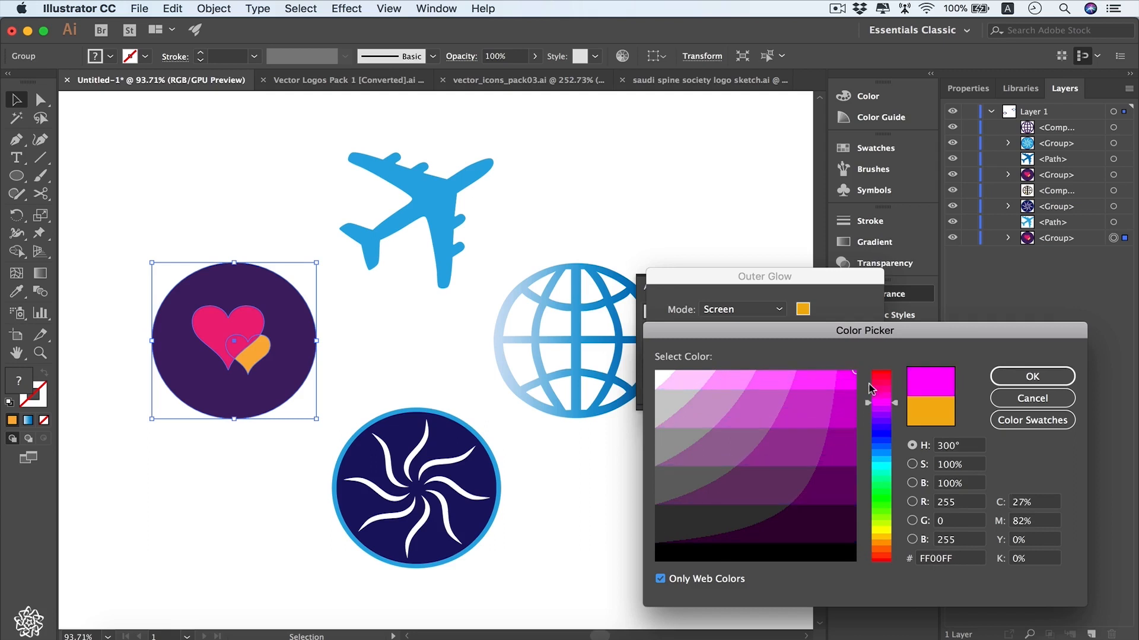
left_click(1033, 375)
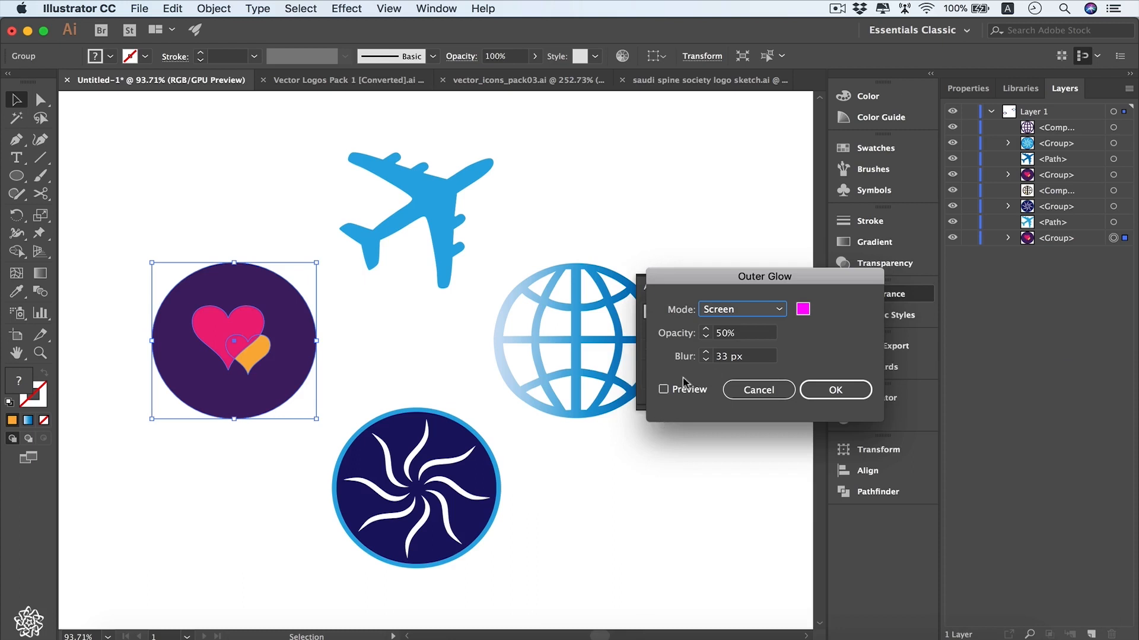
Preview and apply the Outer Glow with 50% opacity and 33 px blur, and inspect the glow along the badge's edge.
left_click(688, 395)
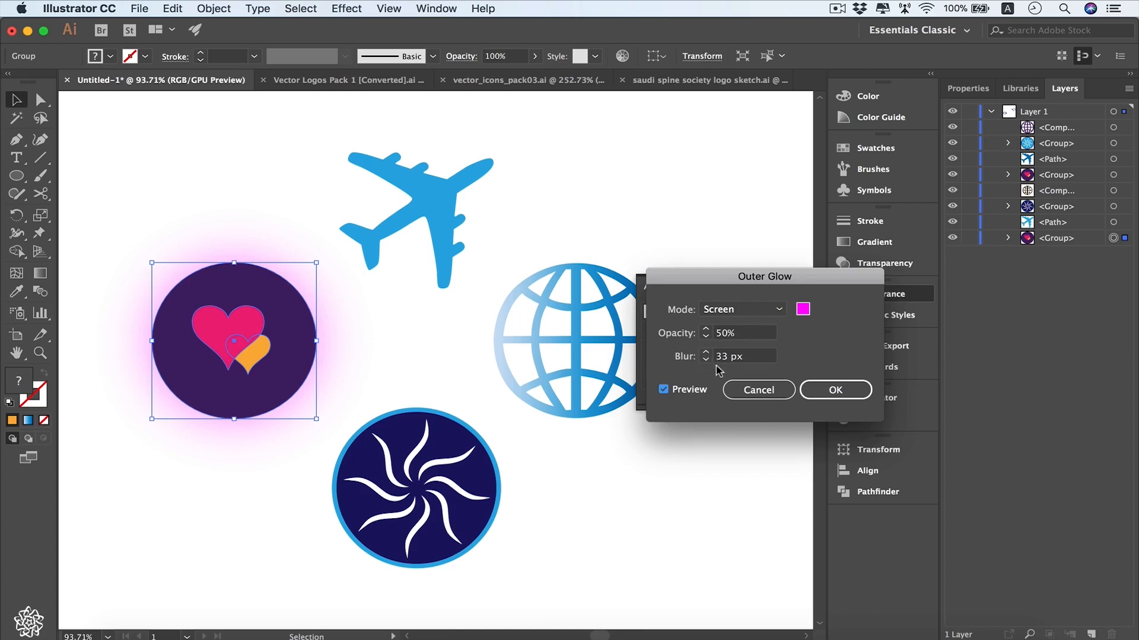
key("Return")
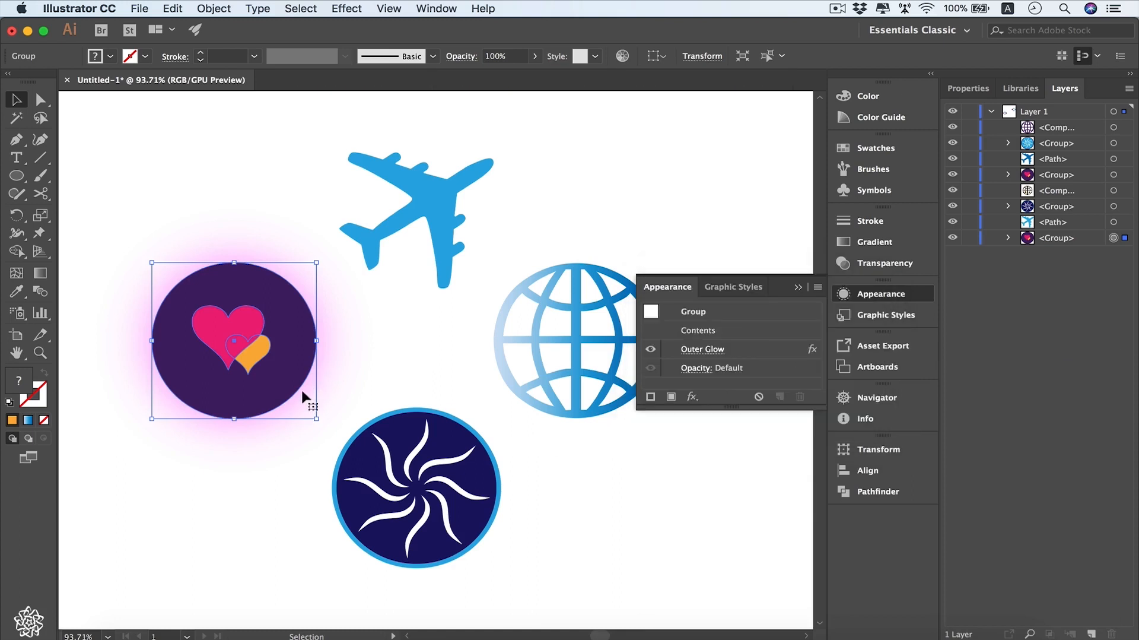
scroll(317, 349, "up", 2)
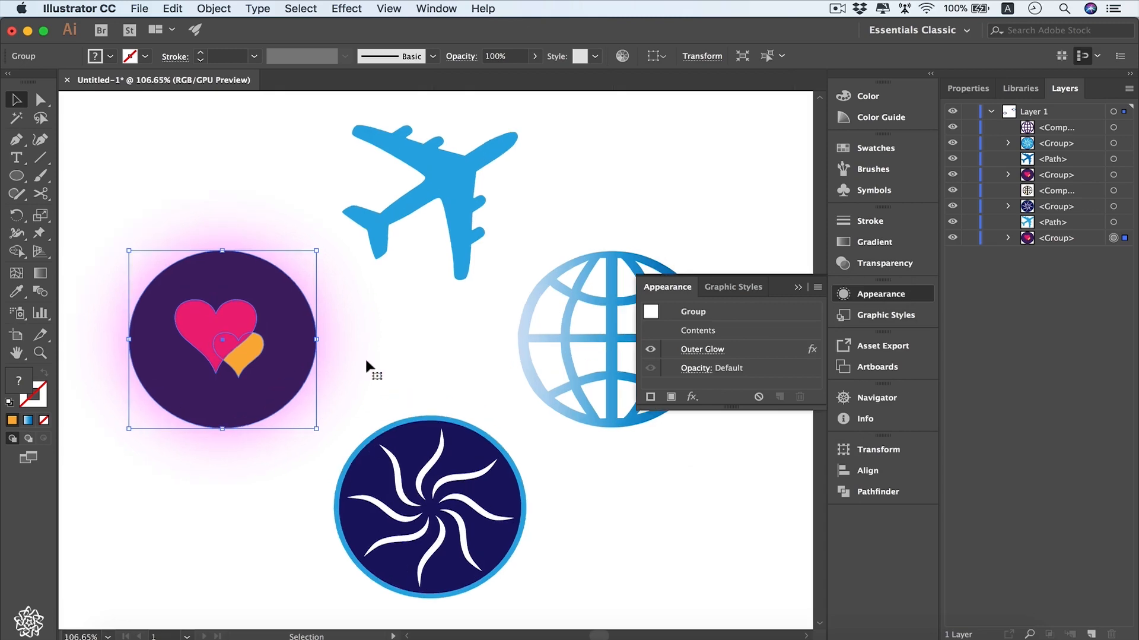
scroll(307, 382, "up", 10)
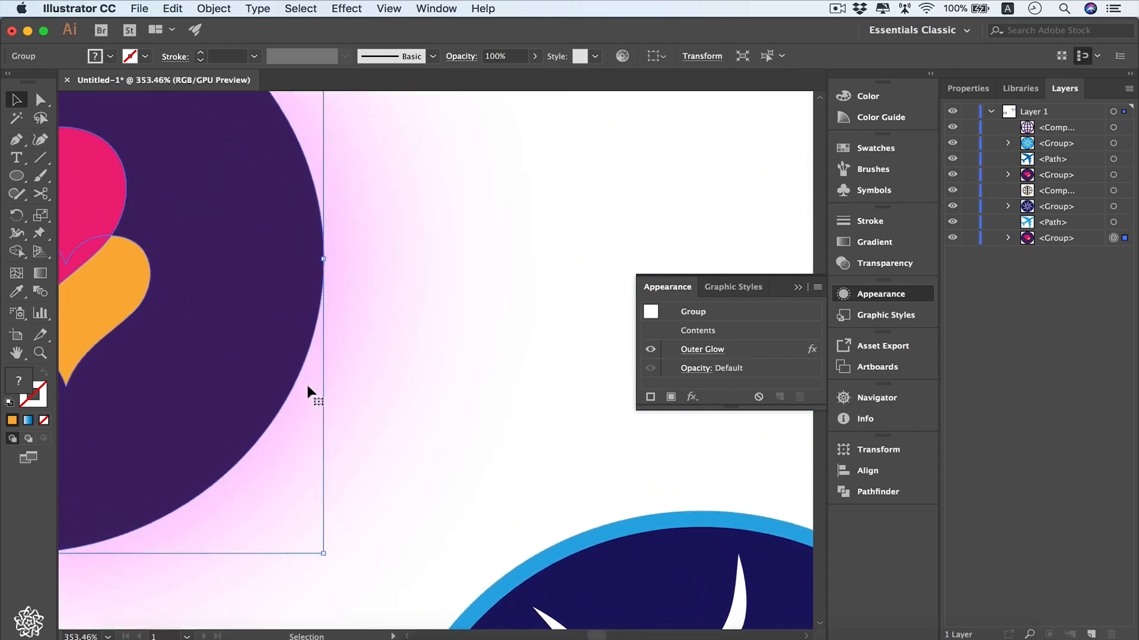
scroll(308, 382, "up", 6)
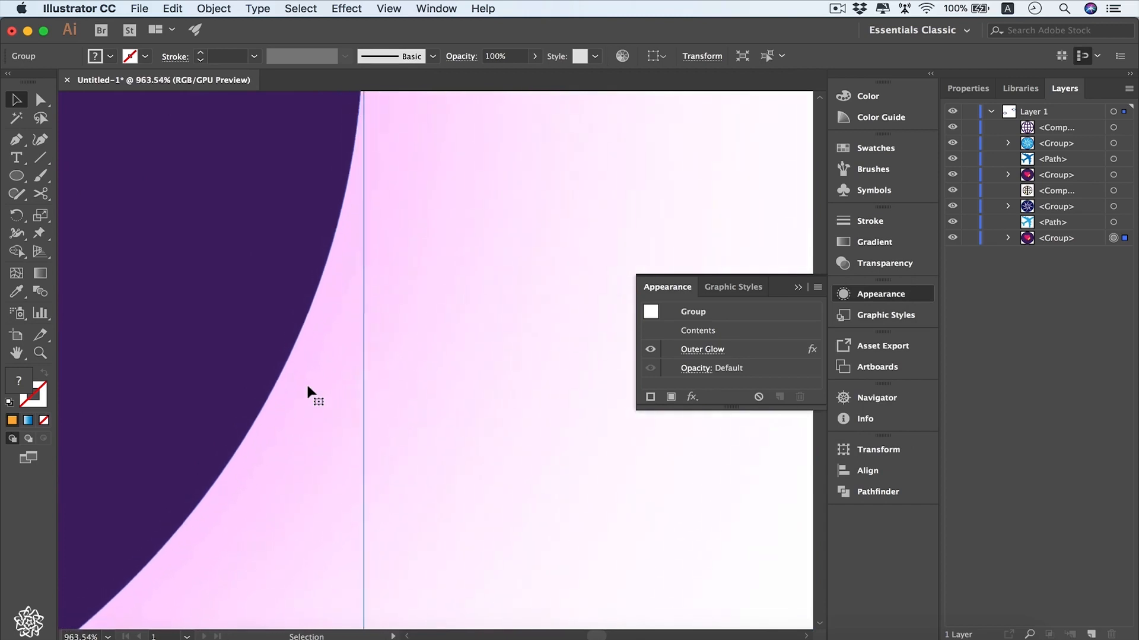
scroll(308, 385, "down", 1)
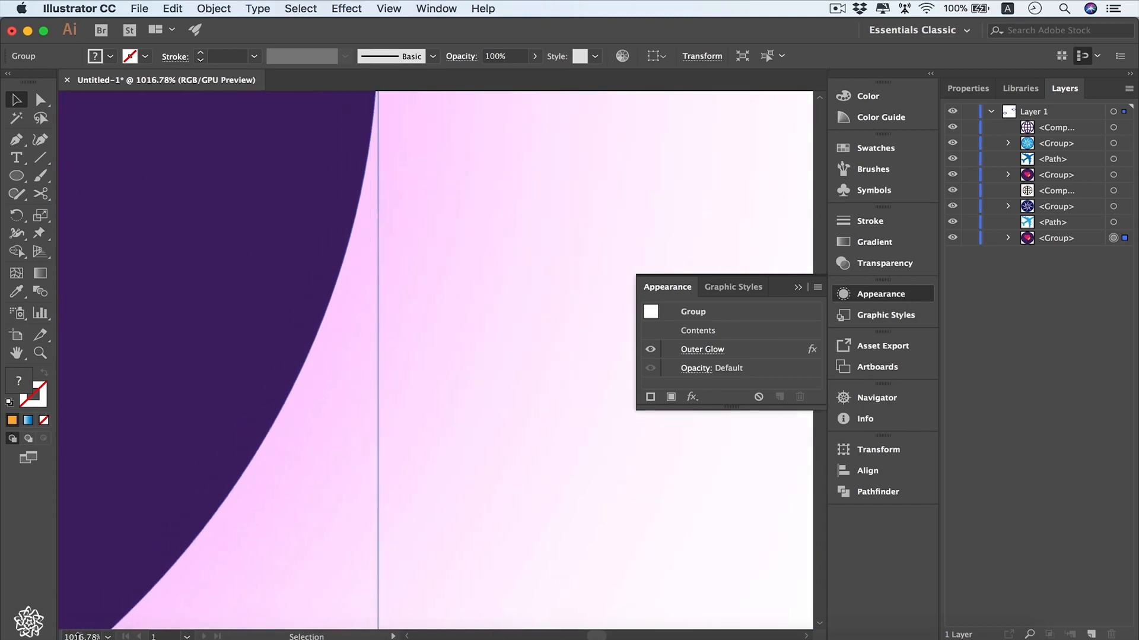
scroll(380, 449, "down", 12)
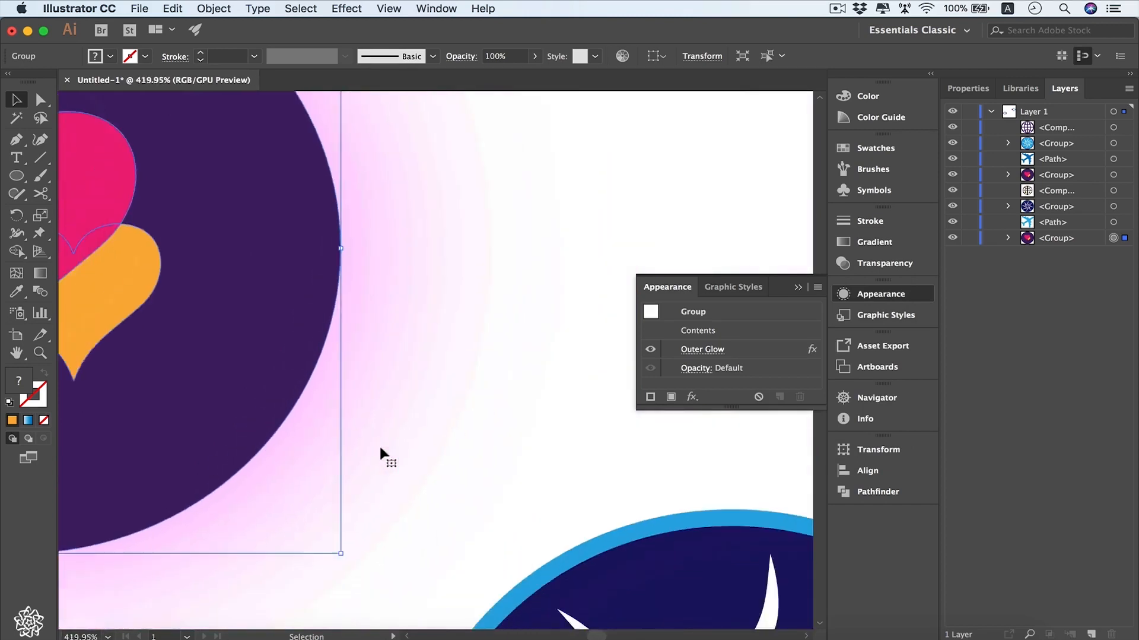
scroll(381, 449, "down", 2)
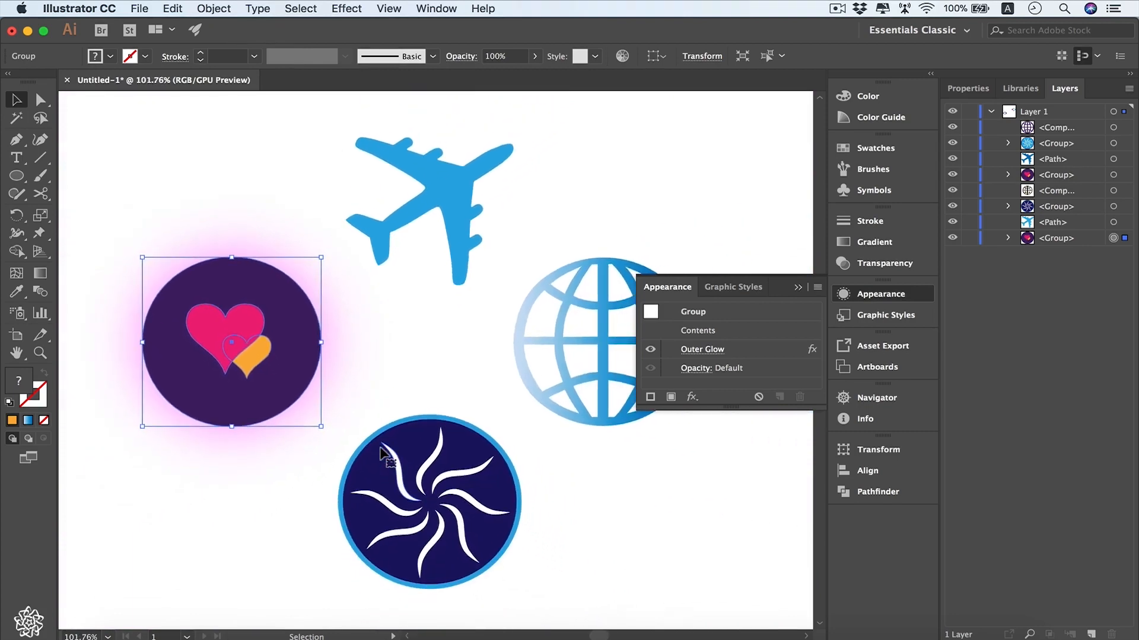
Apply the Photoshop Glowing Edges effect to the globe with an edge width of 6.
left_click(536, 302)
left_click(798, 287)
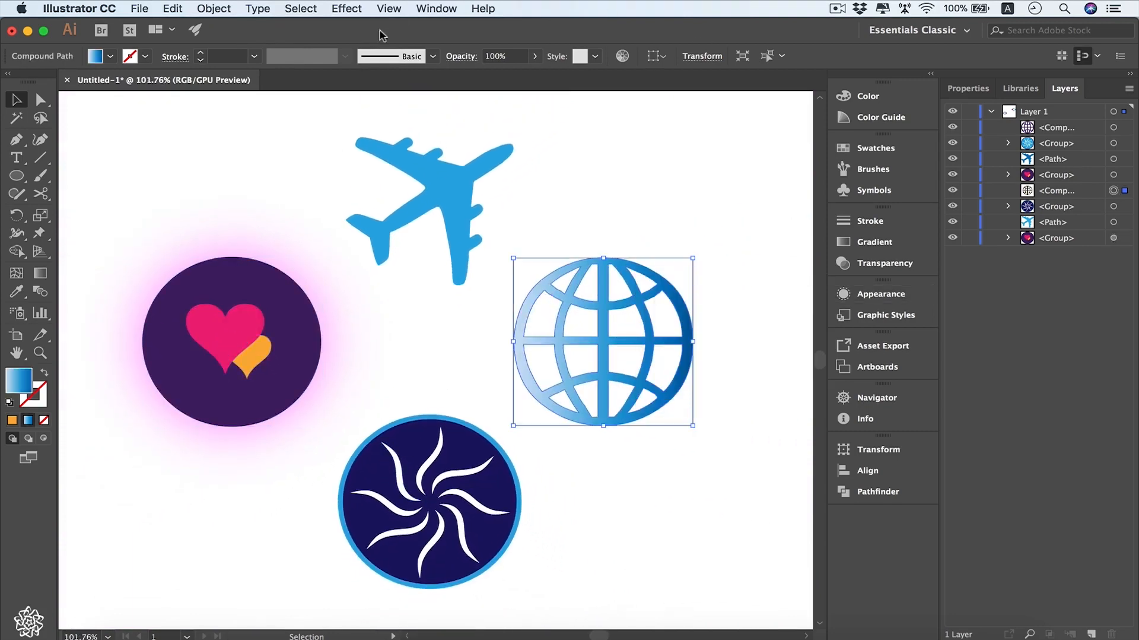
left_click(346, 9)
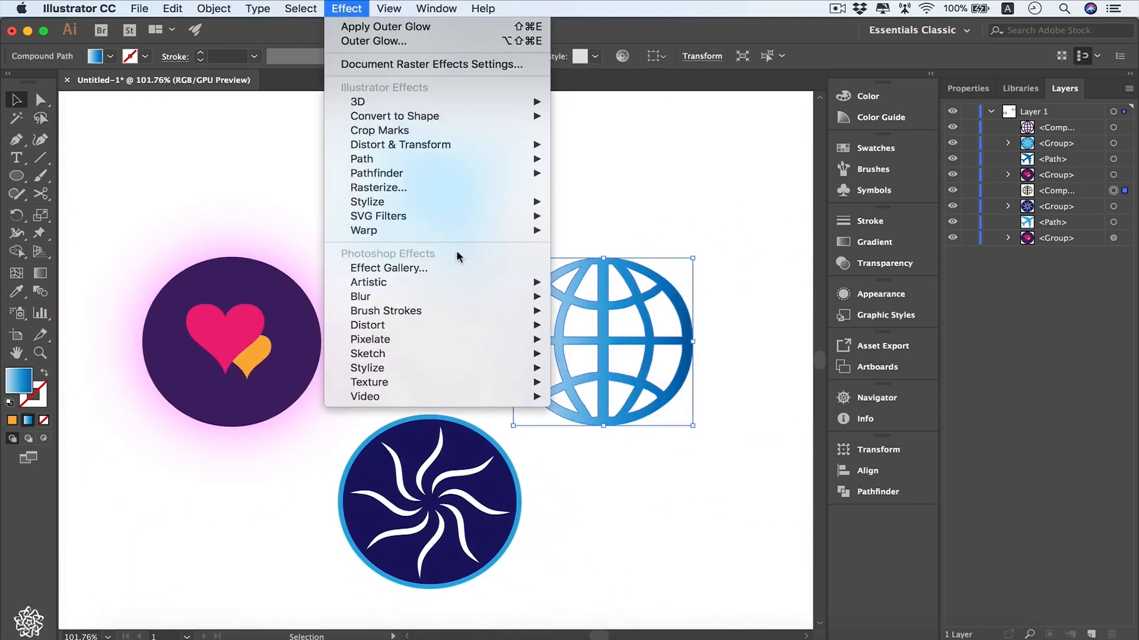
mouse_move(449, 371)
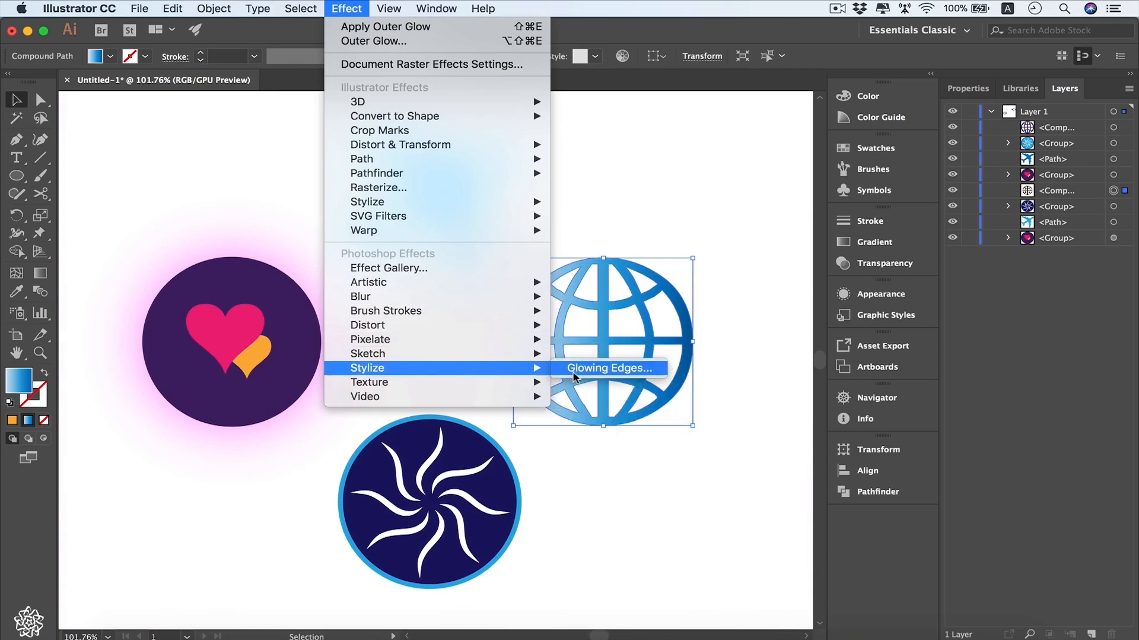
left_click(609, 368)
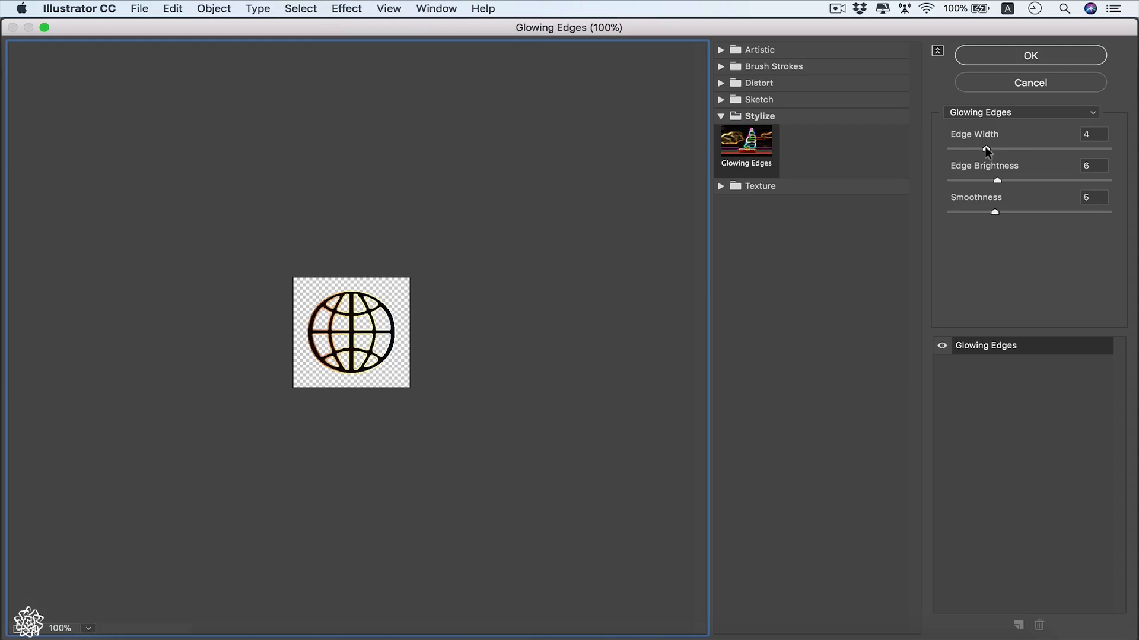
left_click_drag(987, 149, 997, 149)
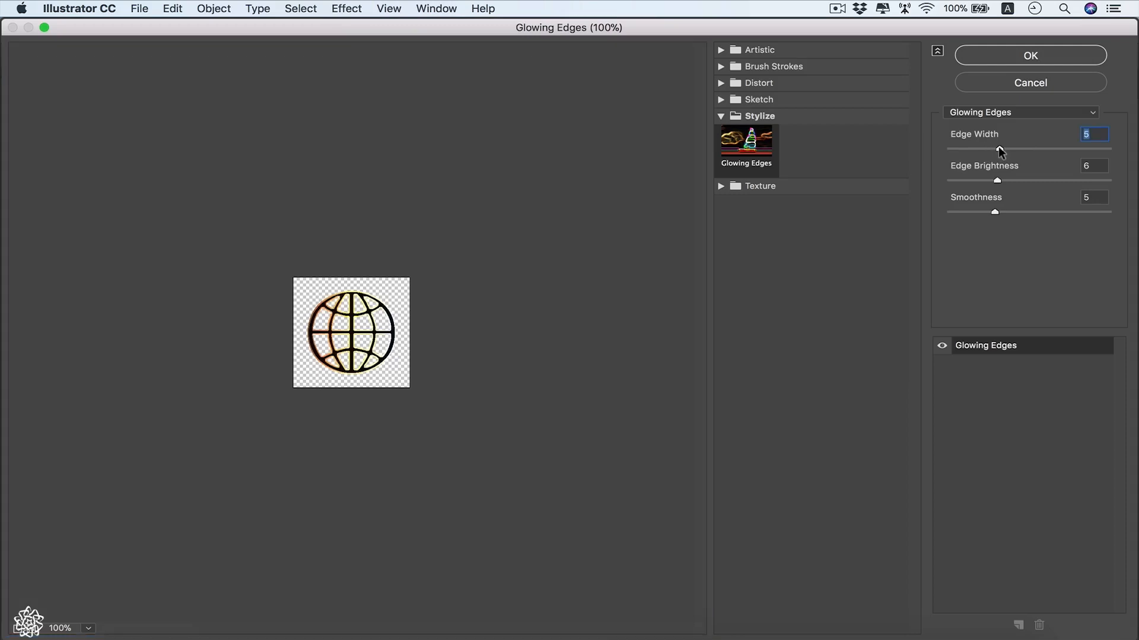
left_click_drag(1005, 150, 1011, 149)
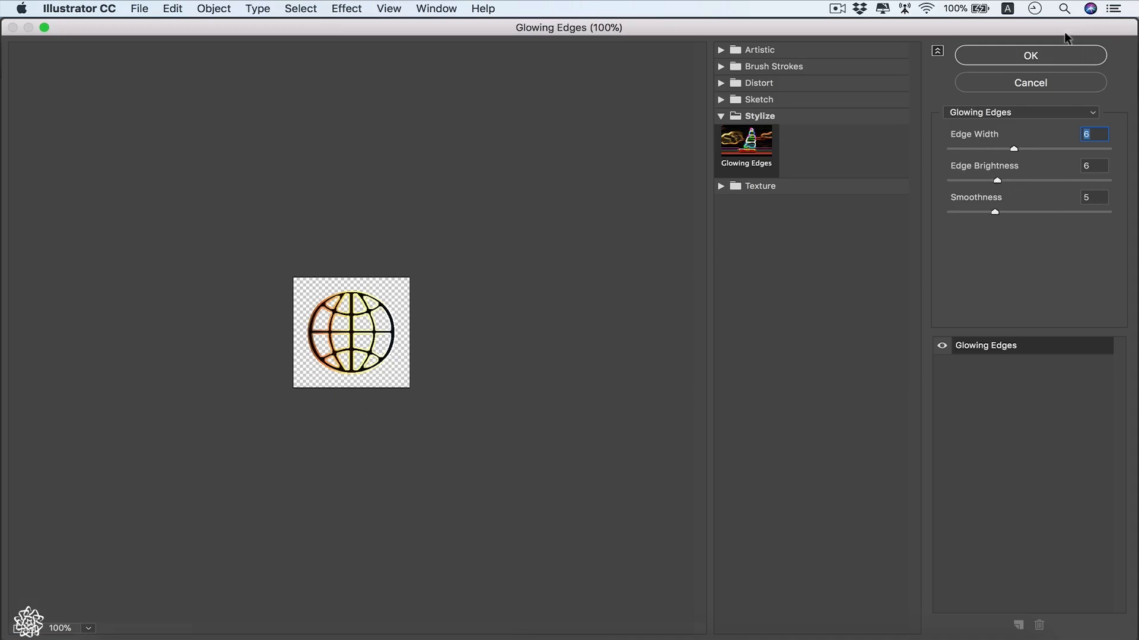
left_click(1037, 58)
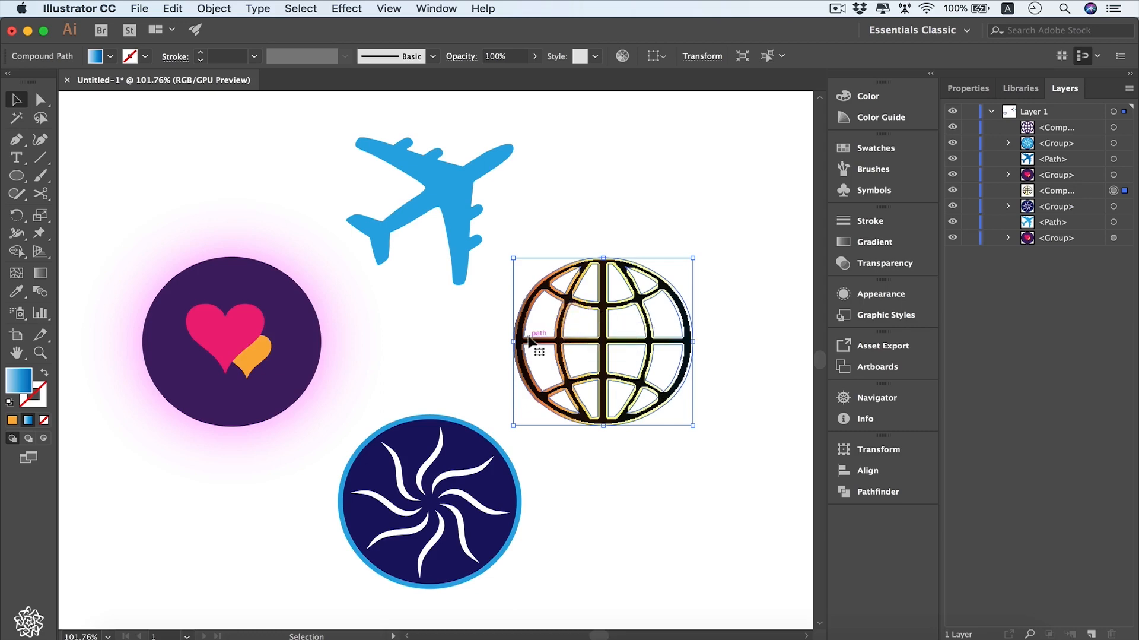
Inspect the globe's pixelated edges and set the document raster effects resolution to High (300 ppi).
scroll(529, 340, "up", 8)
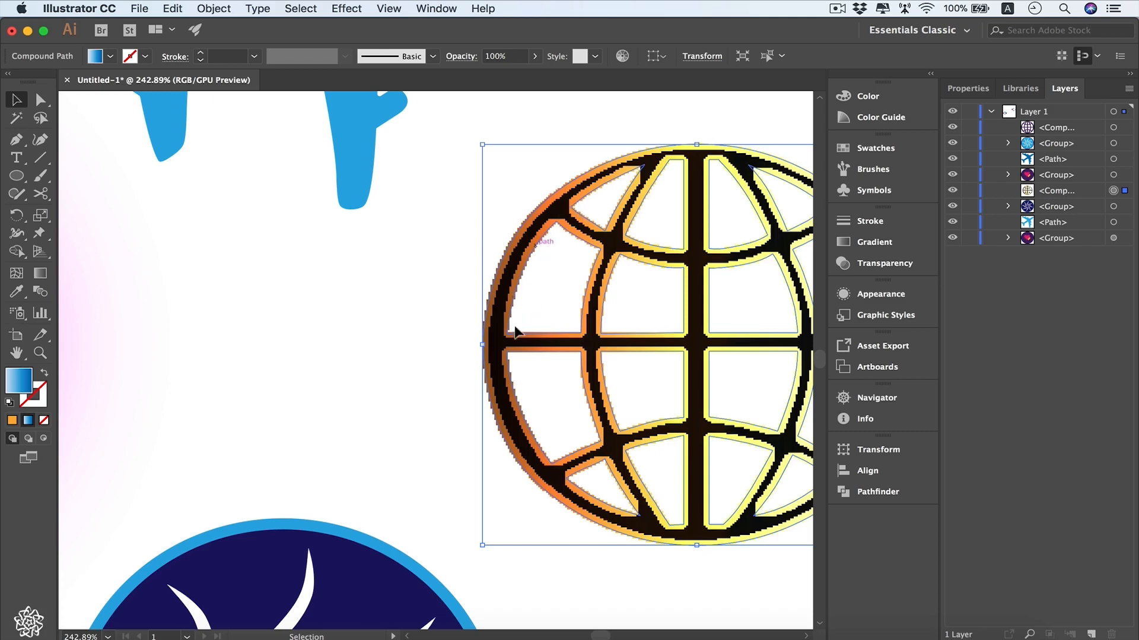
scroll(516, 359, "down", 1)
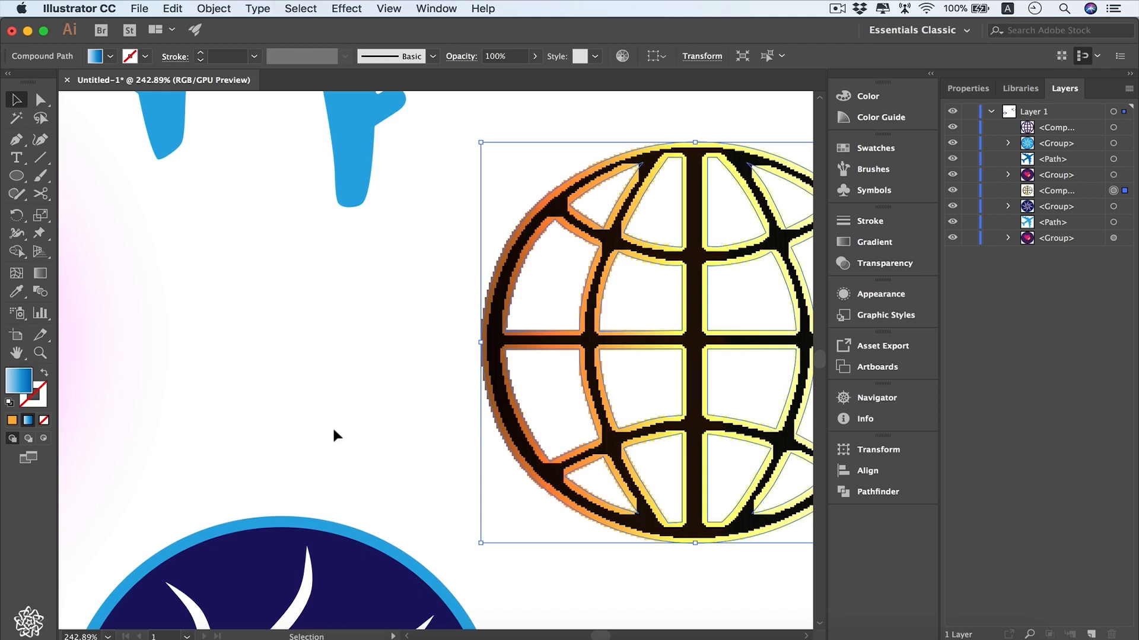
left_click(347, 8)
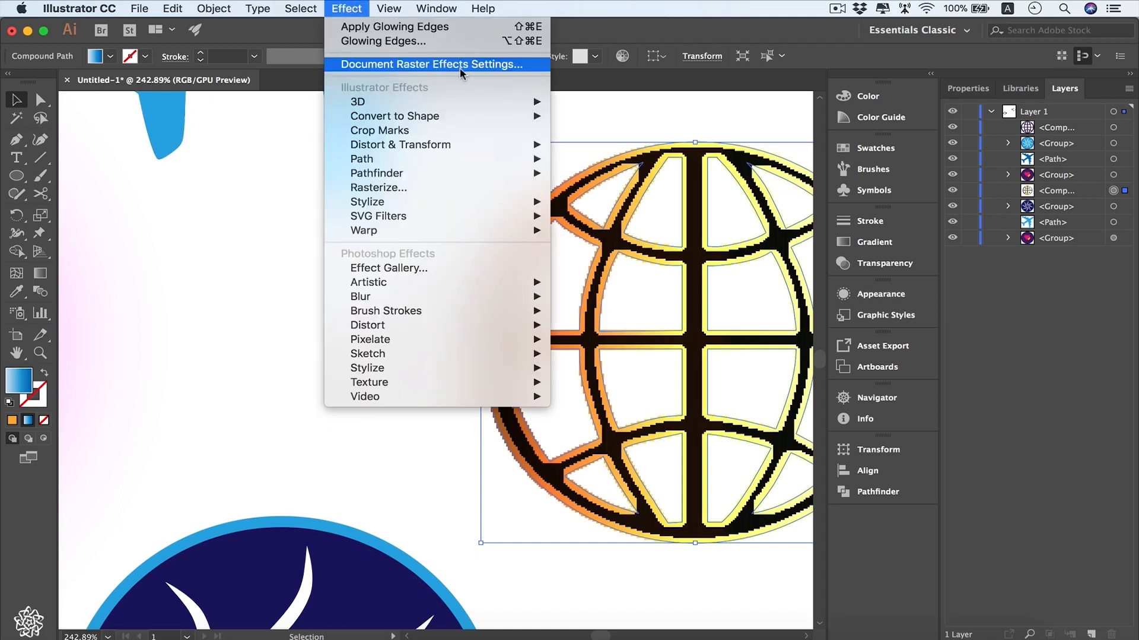
left_click(487, 64)
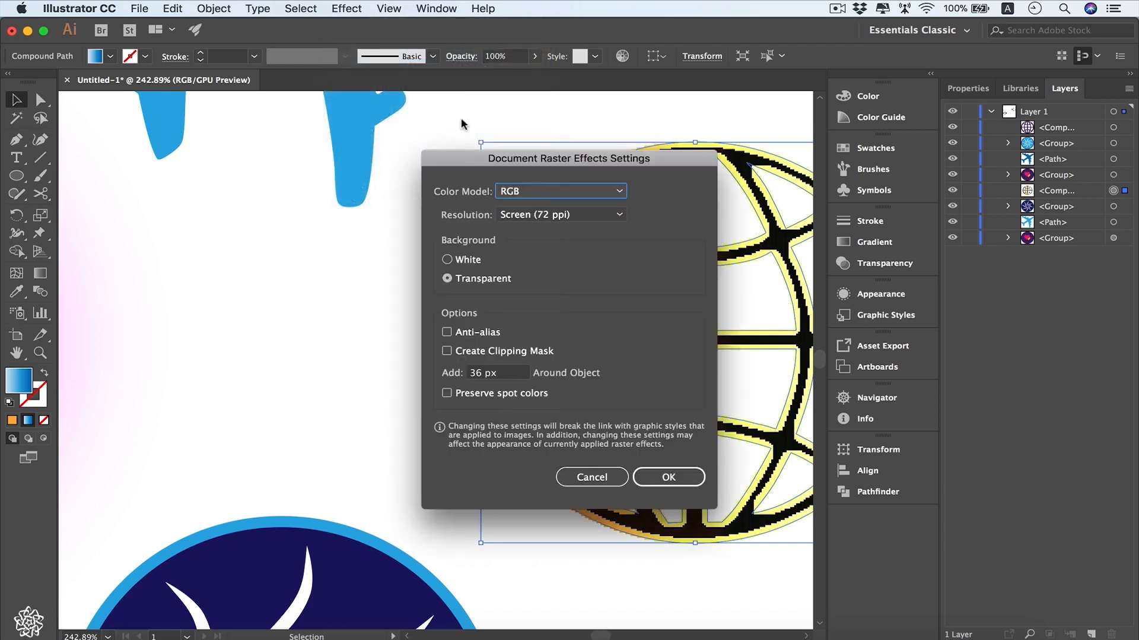
left_click_drag(522, 157, 263, 126)
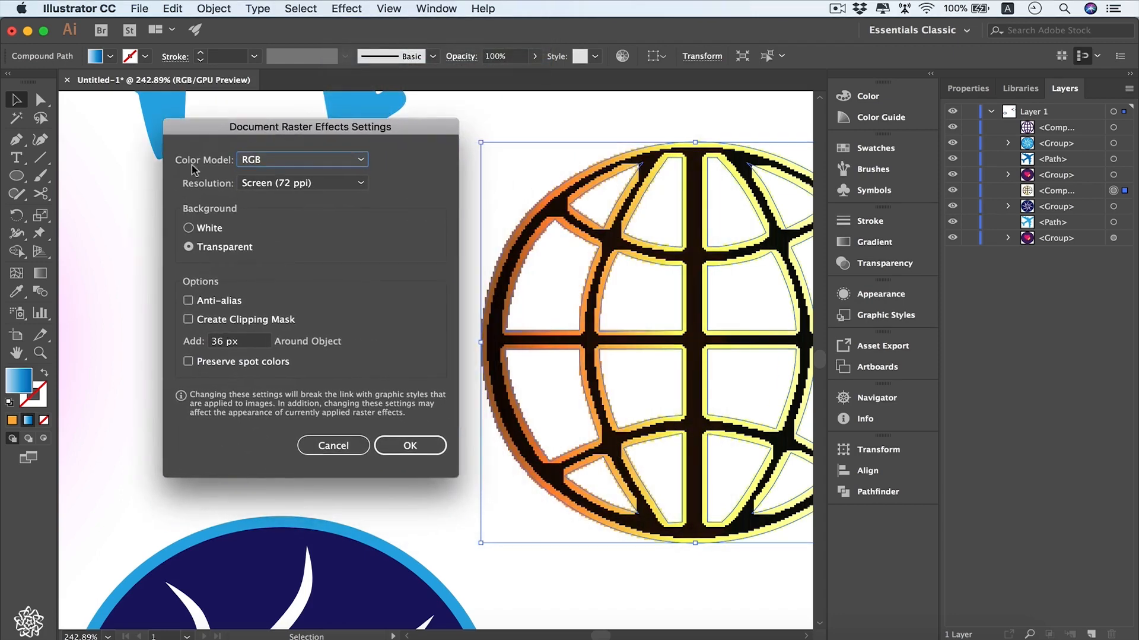
left_click(360, 160)
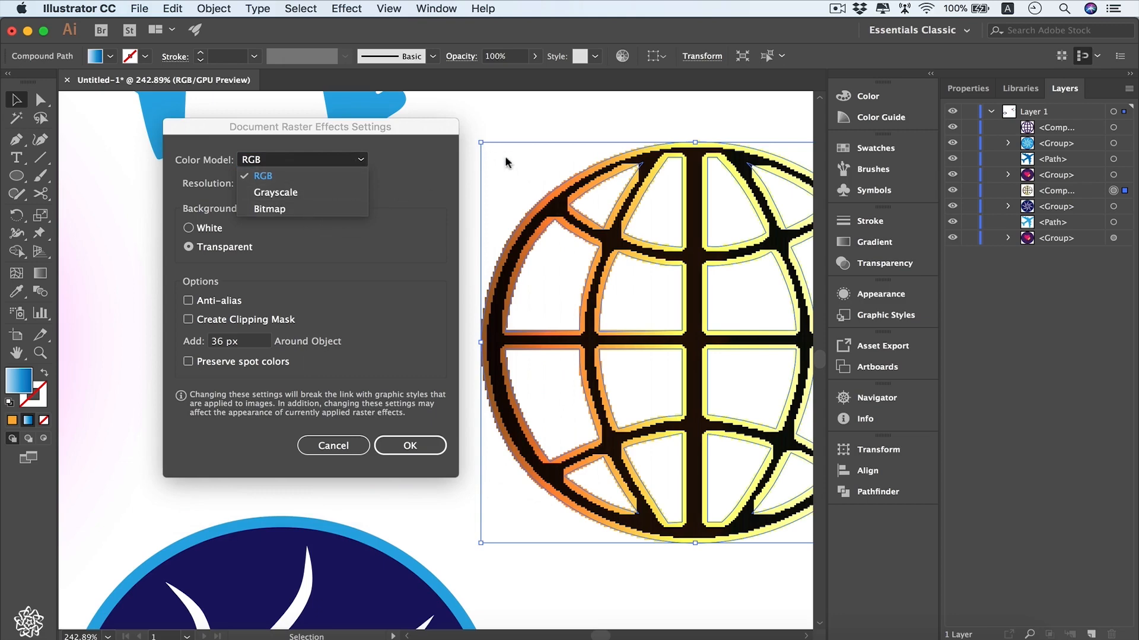
left_click(420, 203)
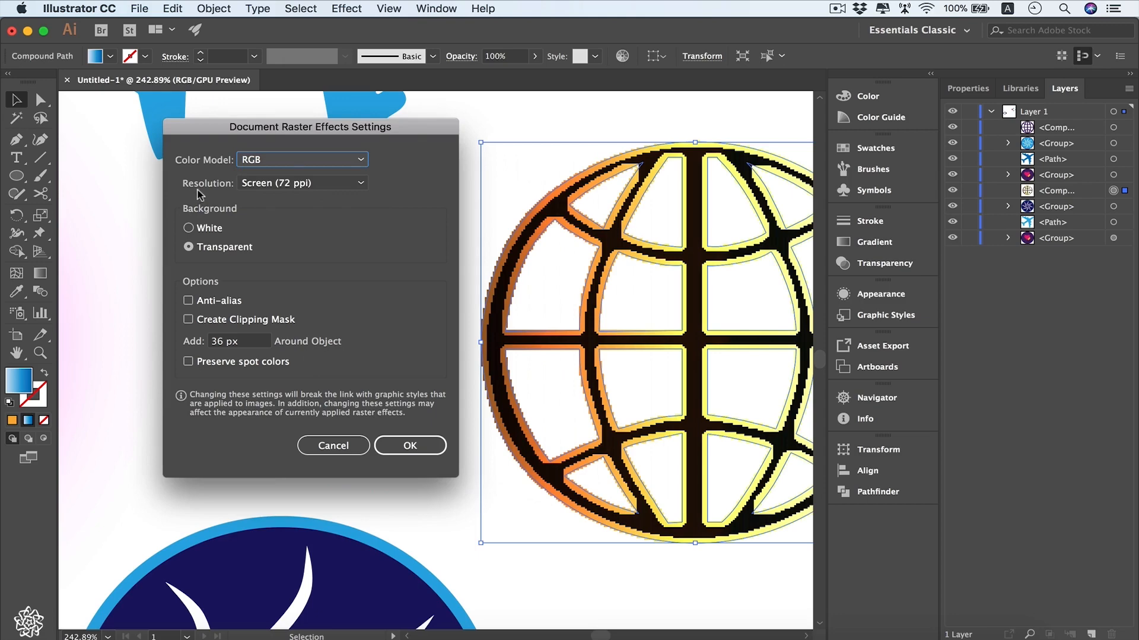
left_click(335, 186)
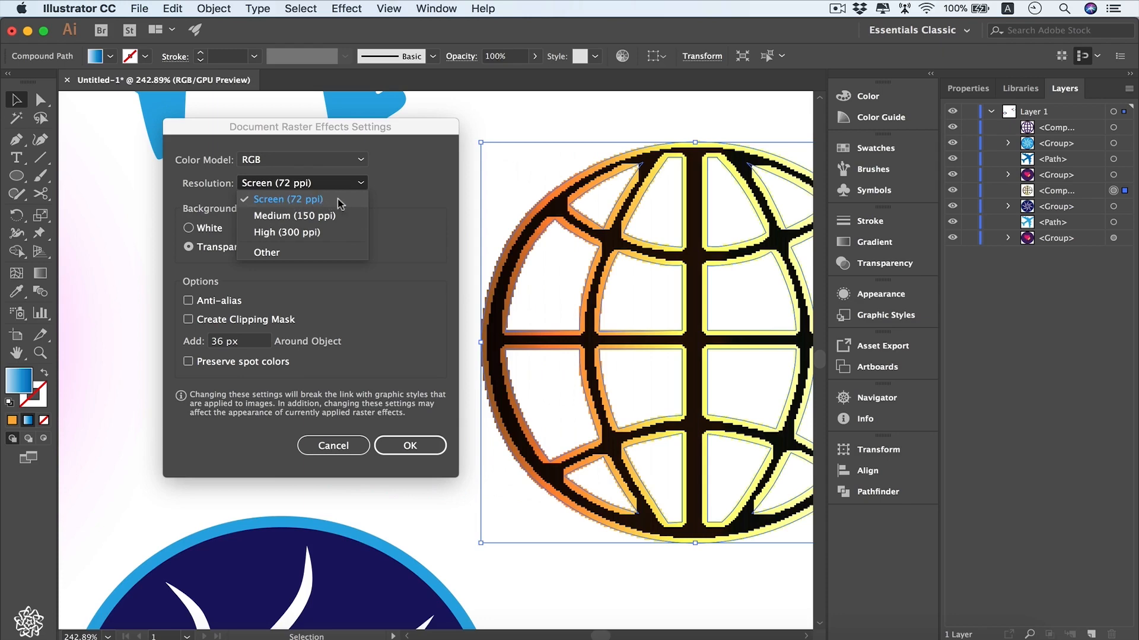
left_click(341, 232)
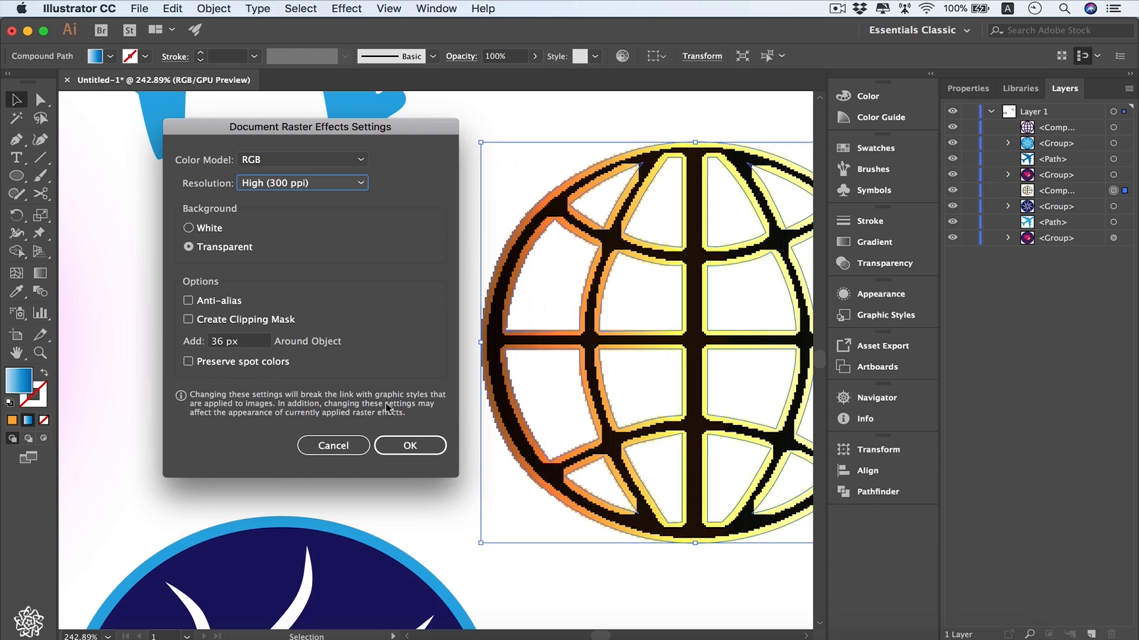
left_click(421, 449)
left_click(431, 447)
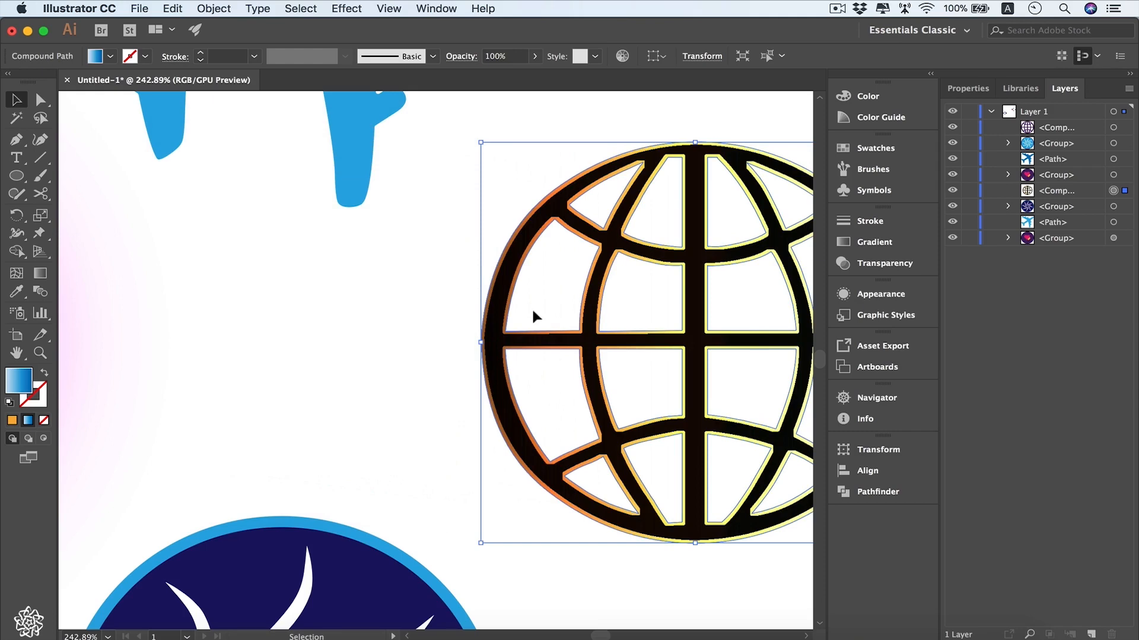
Inspect the globe's glowing edges up close and return the document raster effects resolution to Screen (72 ppi).
scroll(535, 300, "up", 5)
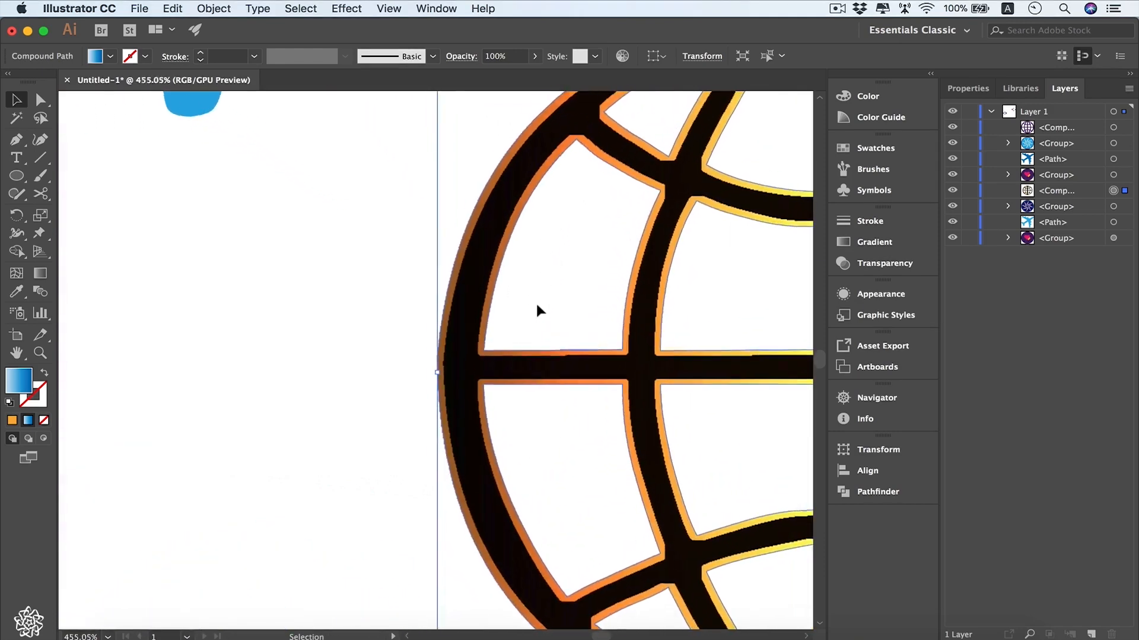
scroll(536, 301, "up", 2)
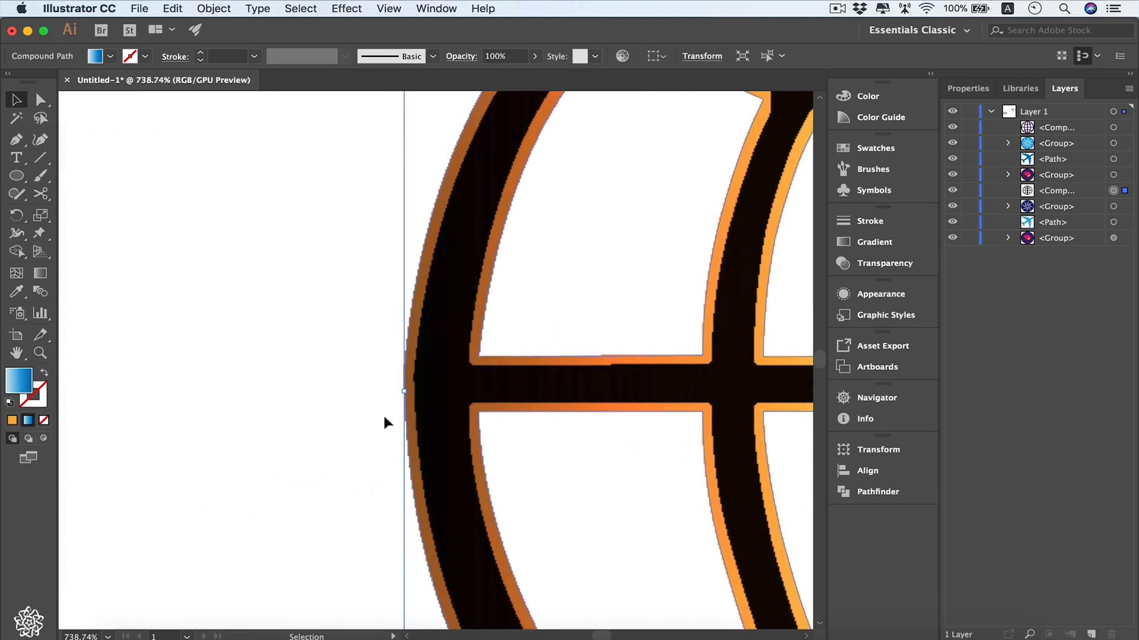
scroll(383, 413, "down", 6)
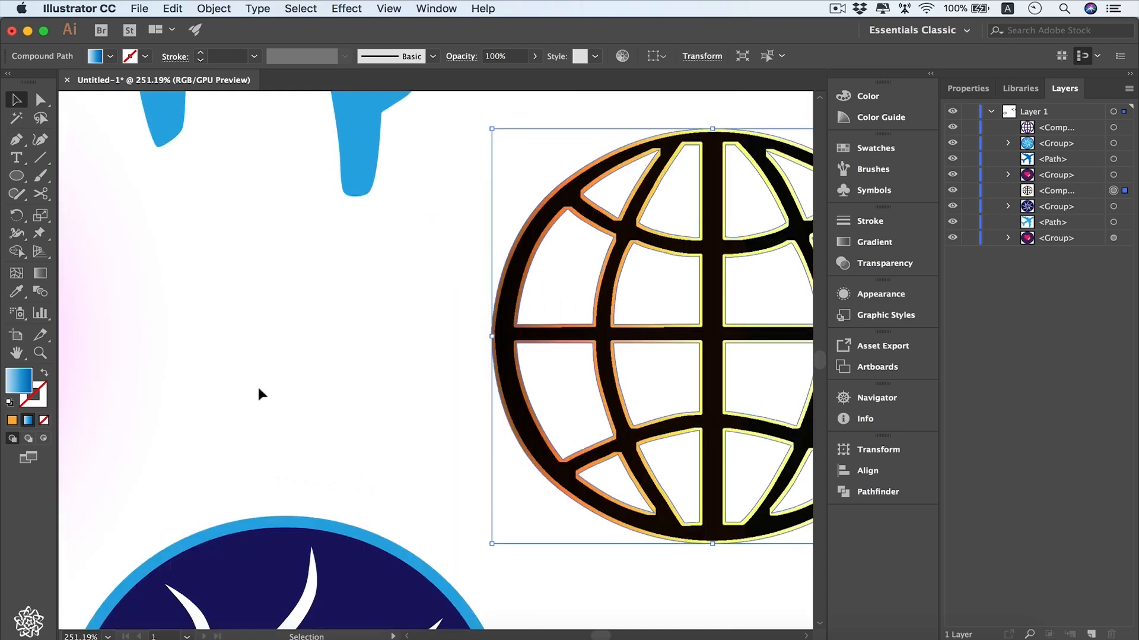
scroll(258, 389, "down", 2)
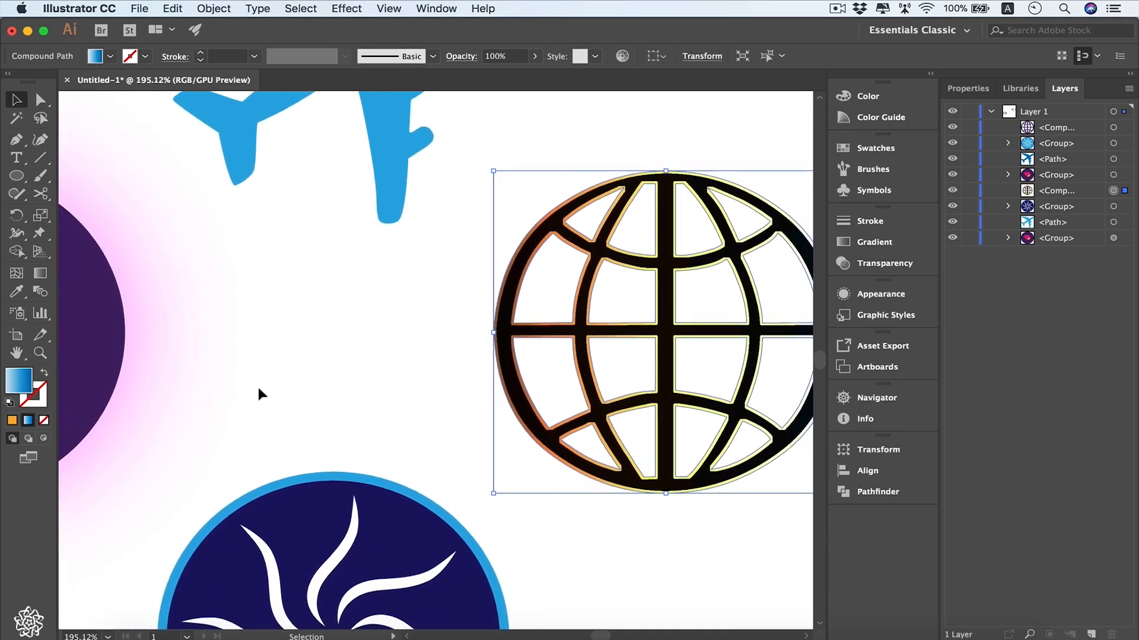
scroll(258, 385, "down", 2)
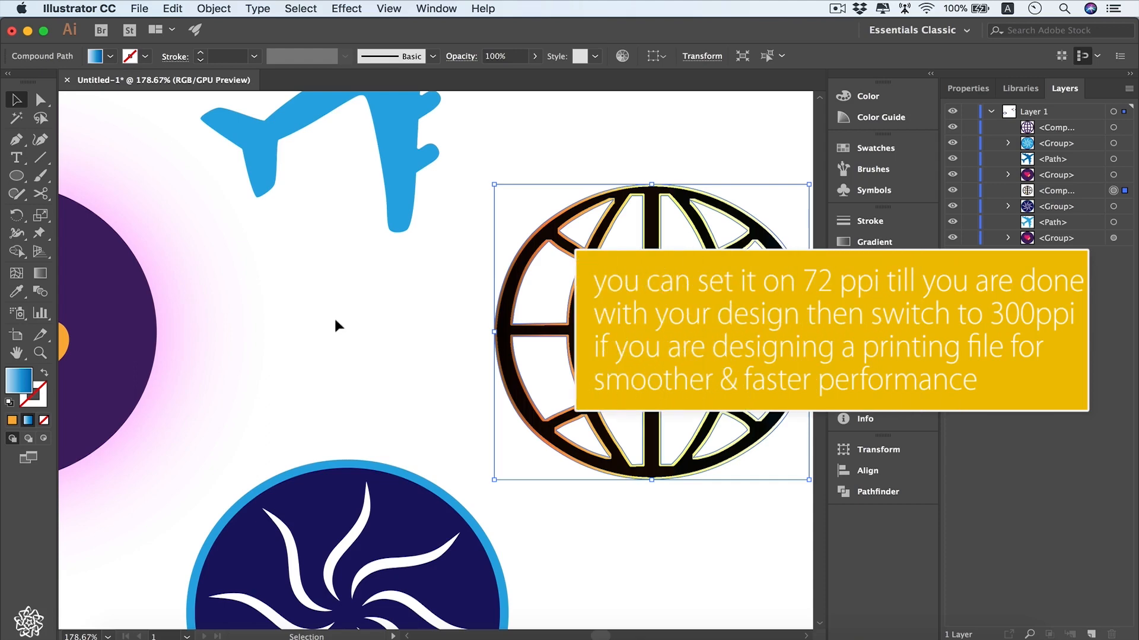
left_click(346, 9)
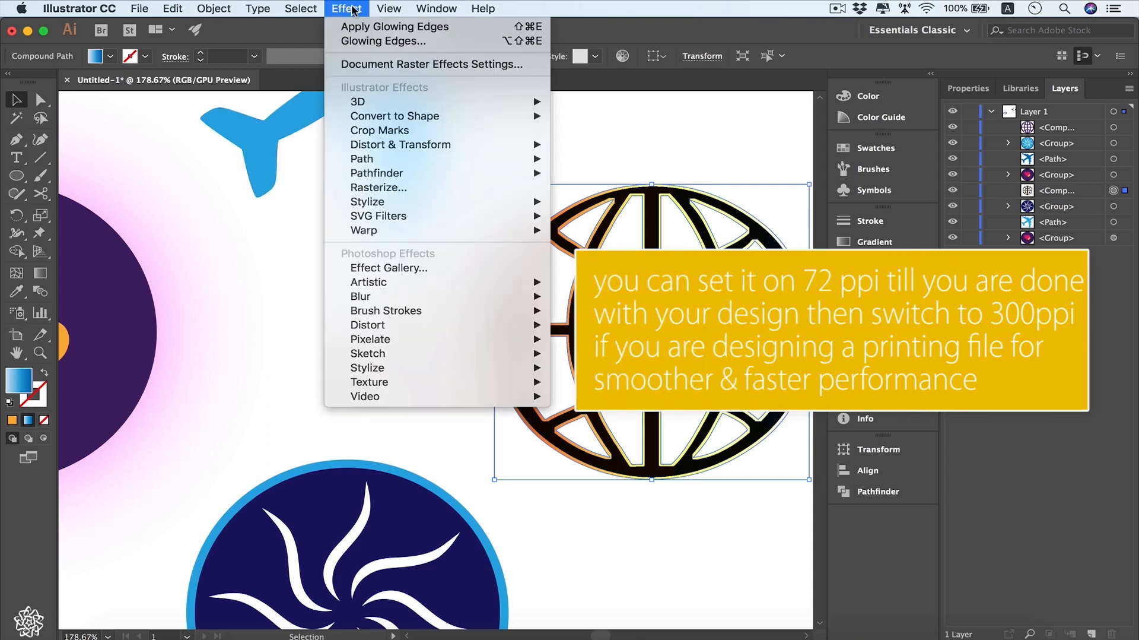
left_click(371, 65)
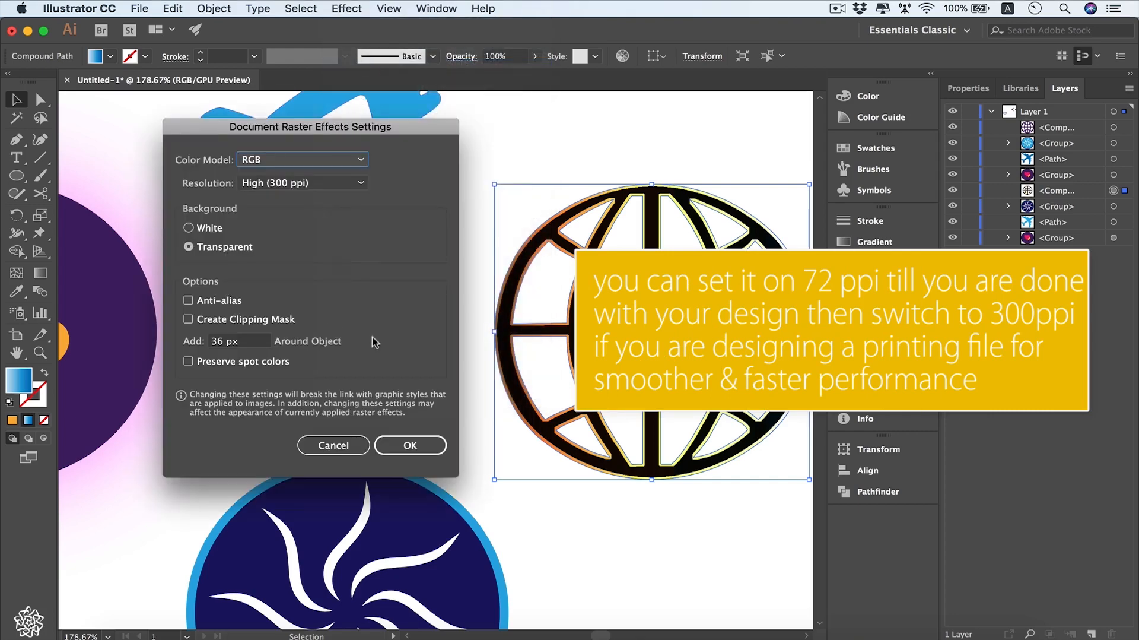
left_click(347, 188)
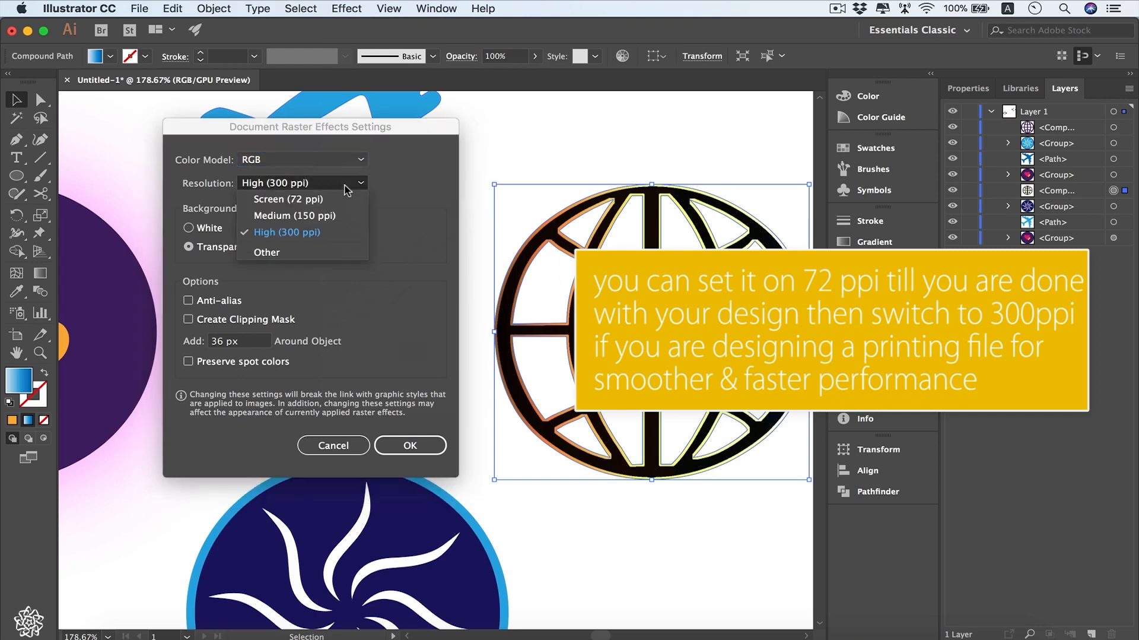
left_click(328, 201)
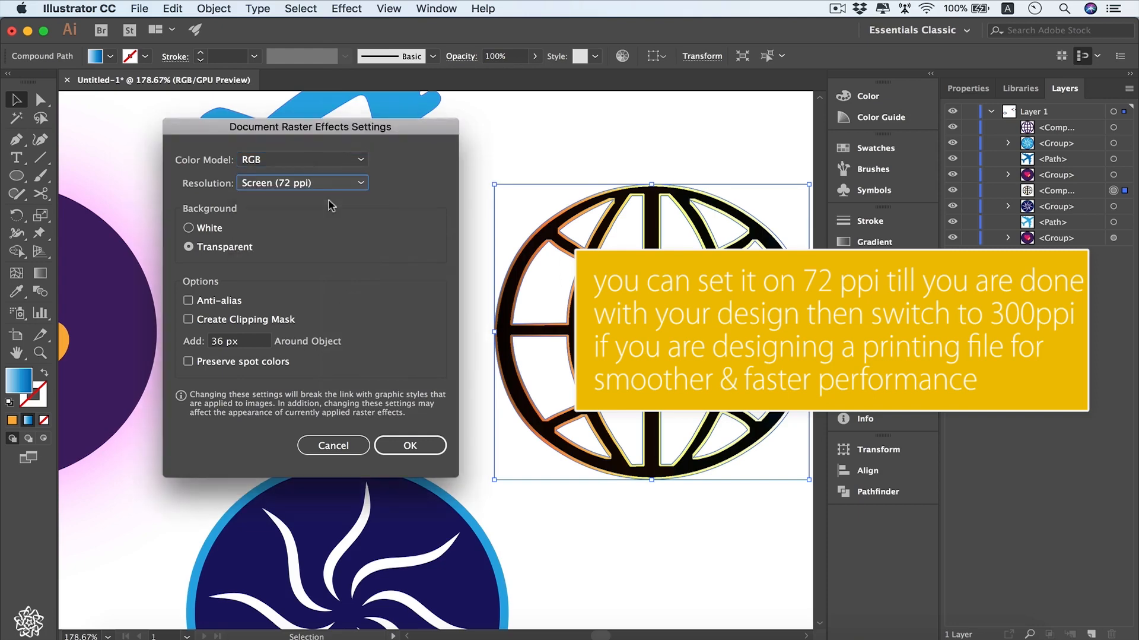
left_click(402, 452)
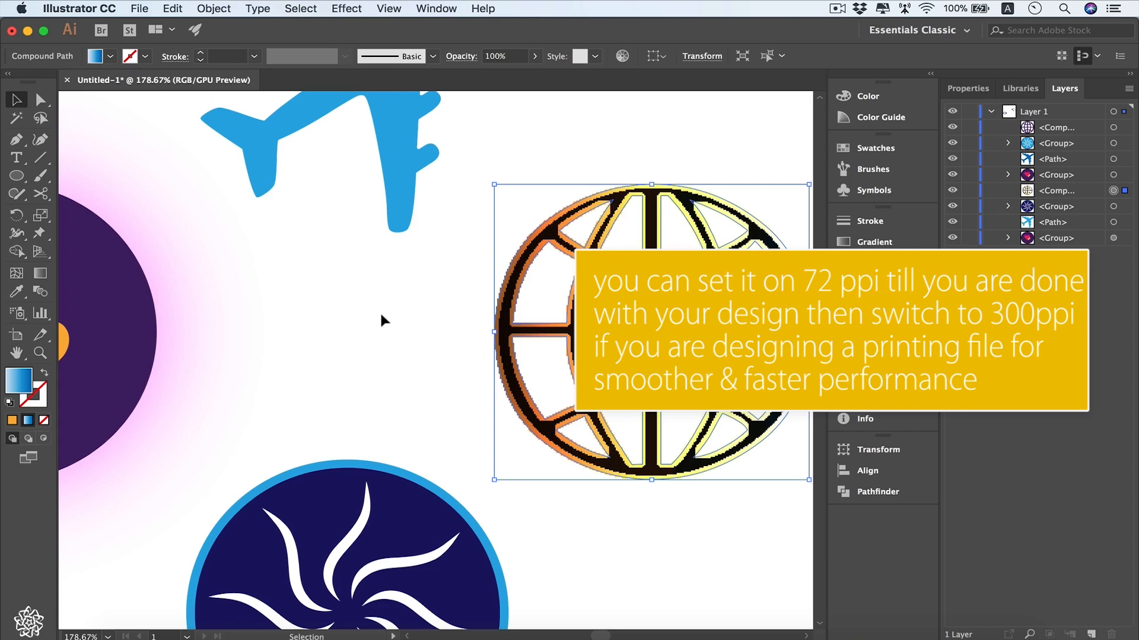
Undo the Glowing Edges effect on the globe.
scroll(379, 311, "down", 5)
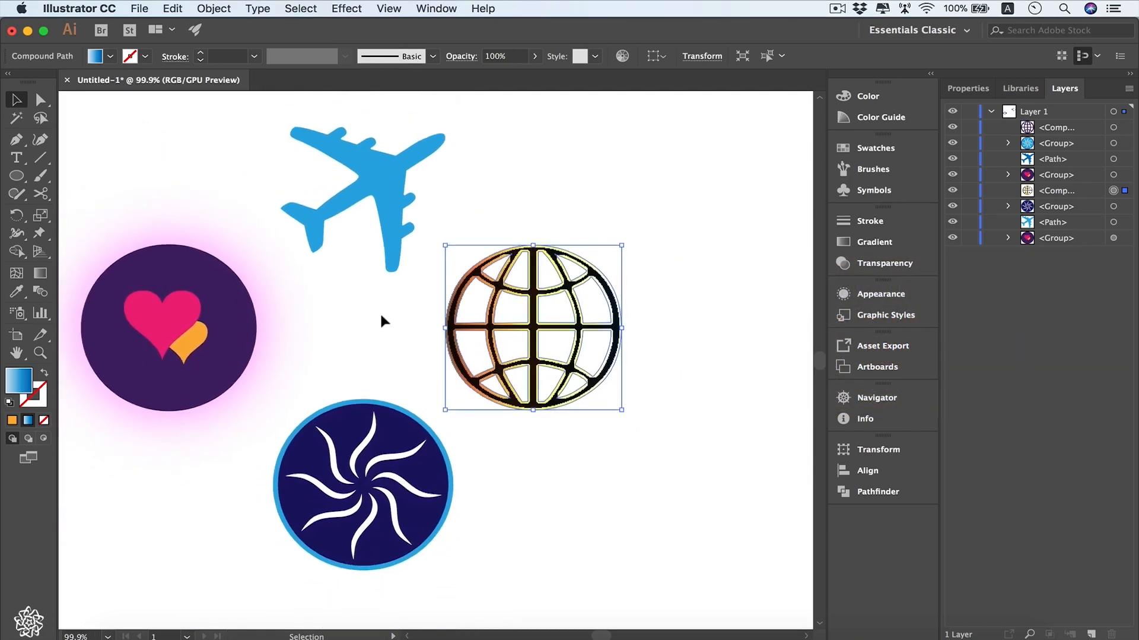
scroll(381, 316, "left", 1)
key("a")
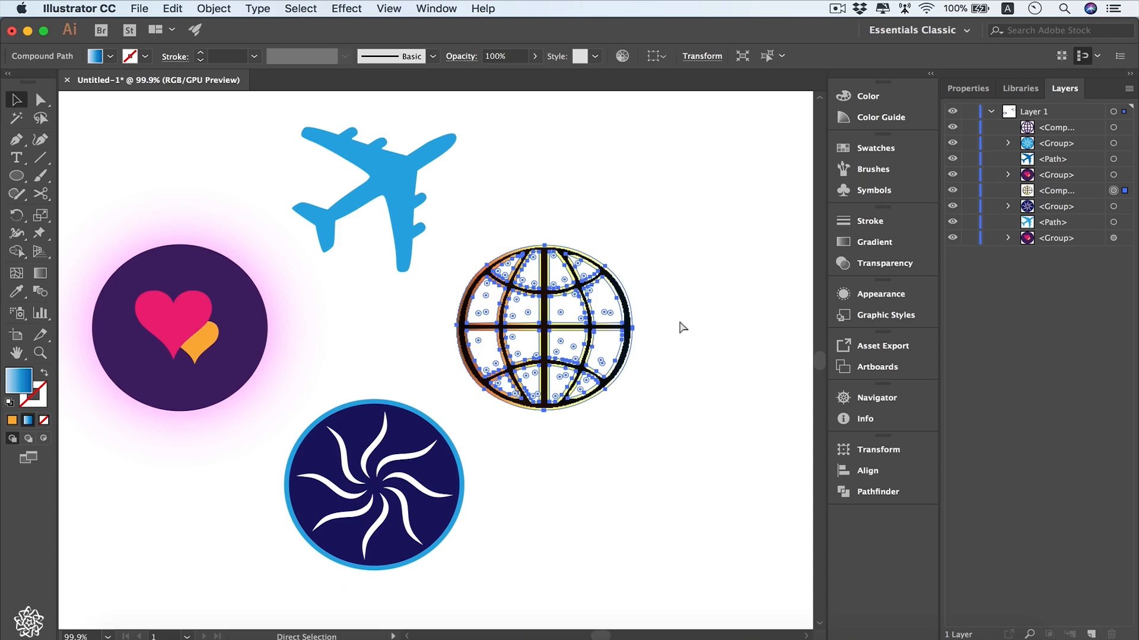
key("v")
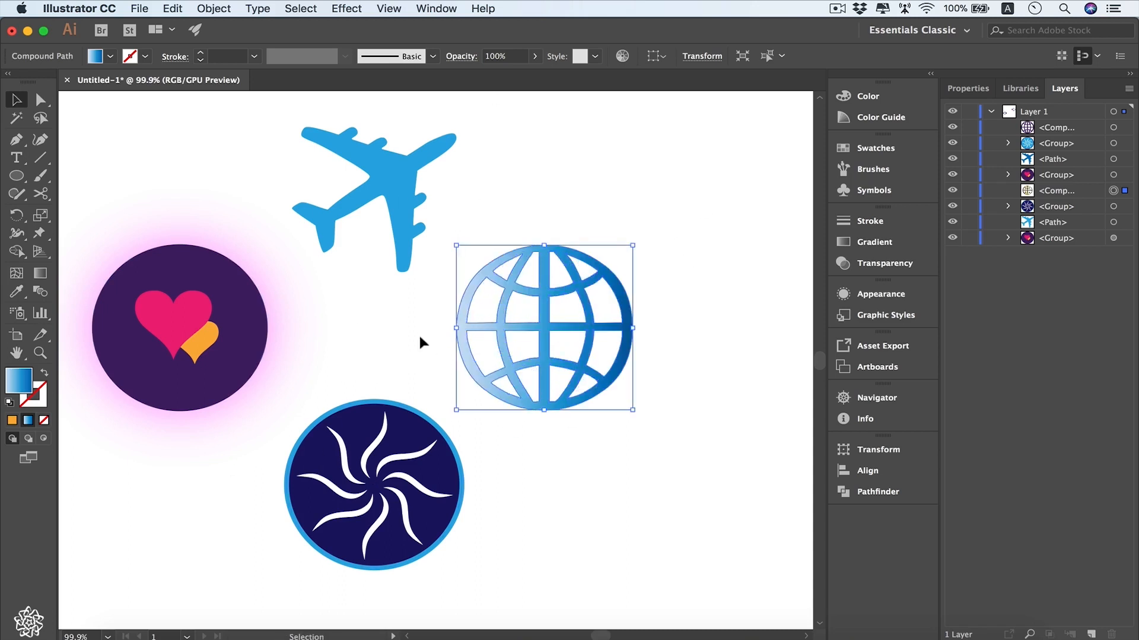
Apply an Inflate warp to the globe with 51% bend, 38% horizontal distortion and 42% vertical distortion.
left_click(348, 8)
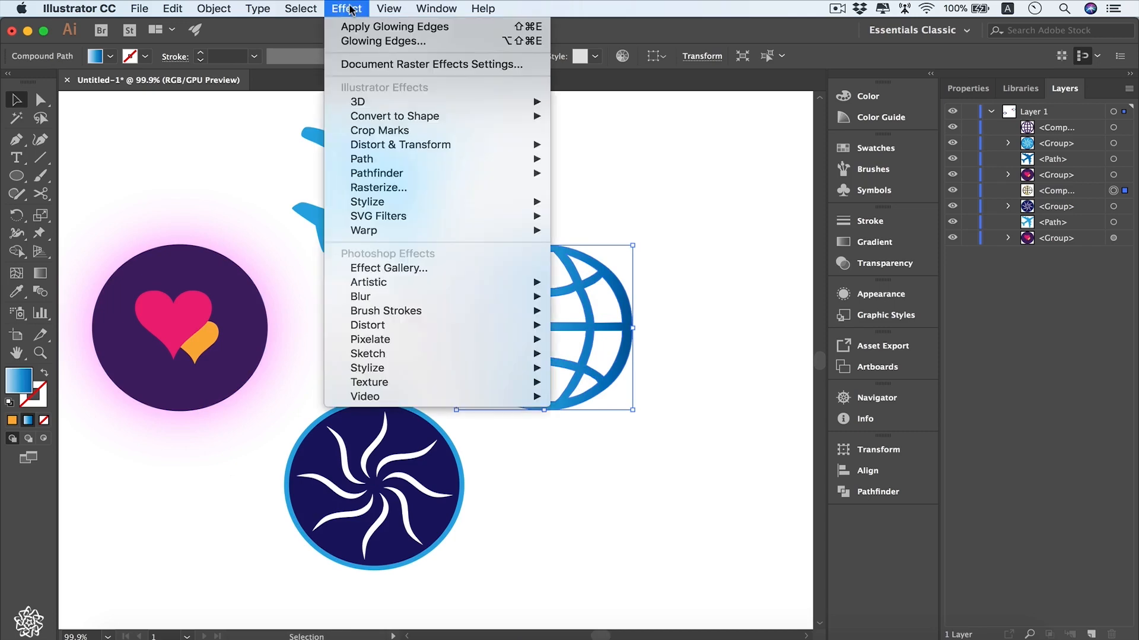
mouse_move(421, 234)
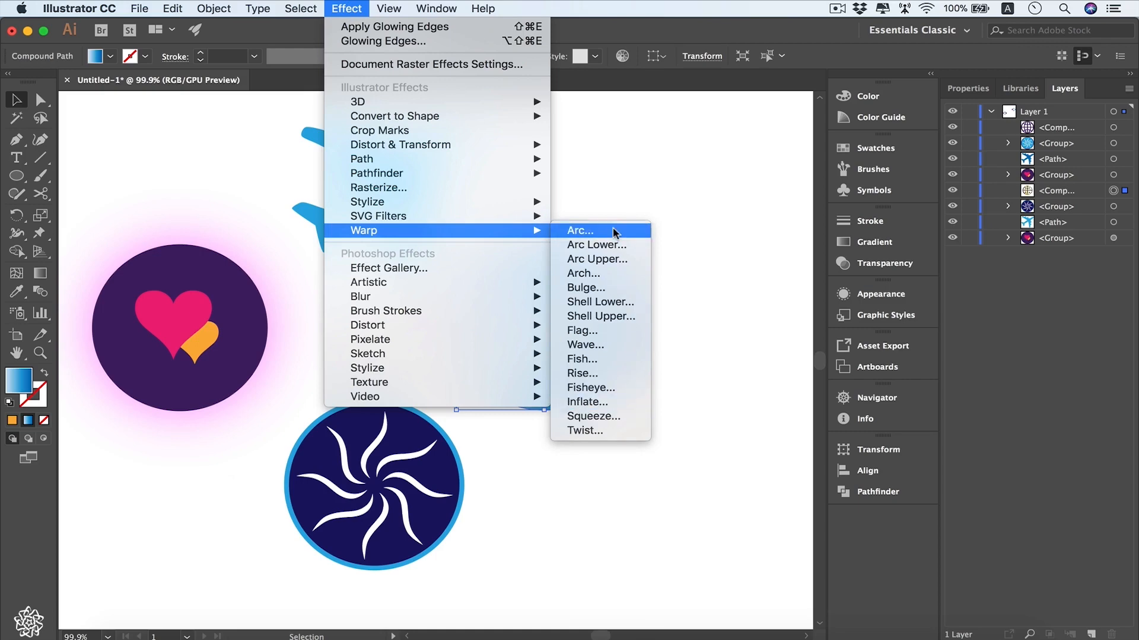
left_click(602, 401)
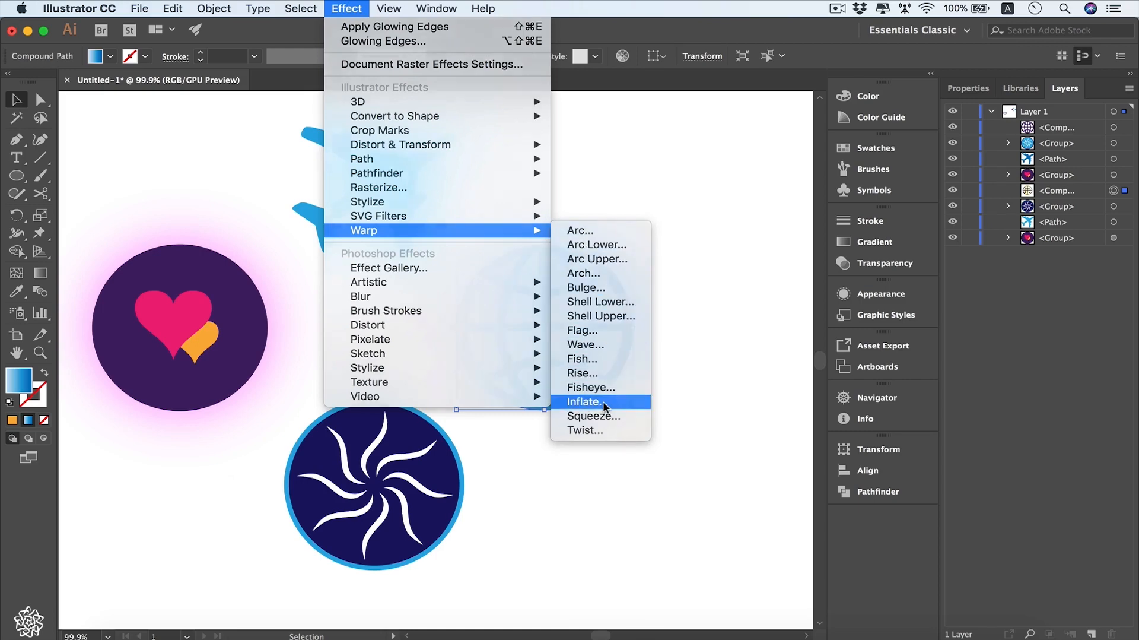
left_click_drag(657, 134, 838, 134)
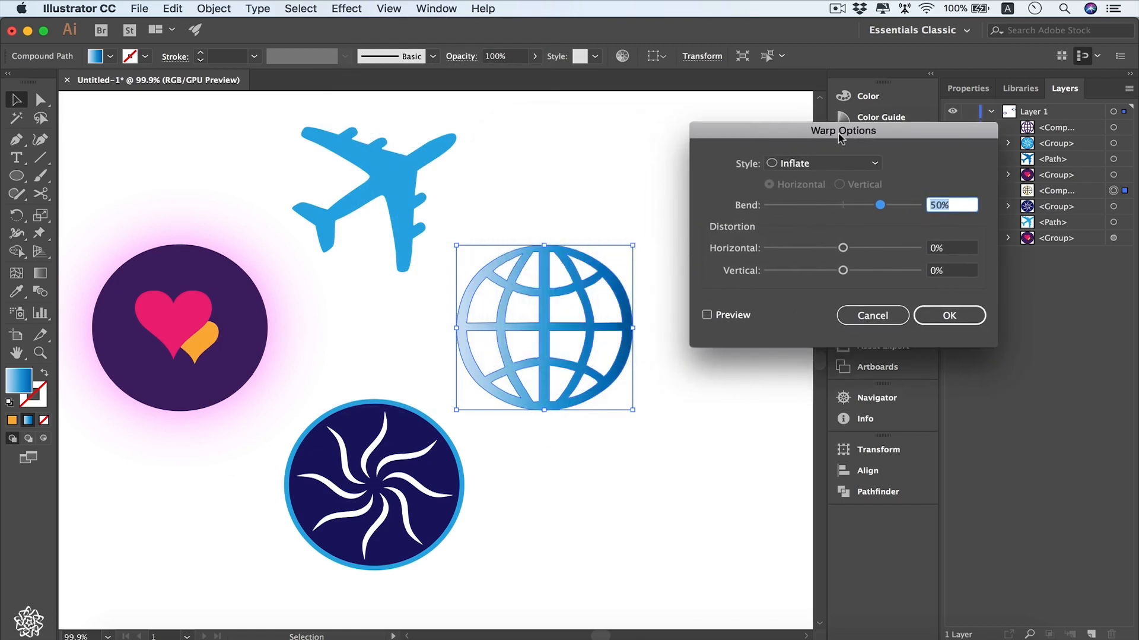
left_click(725, 316)
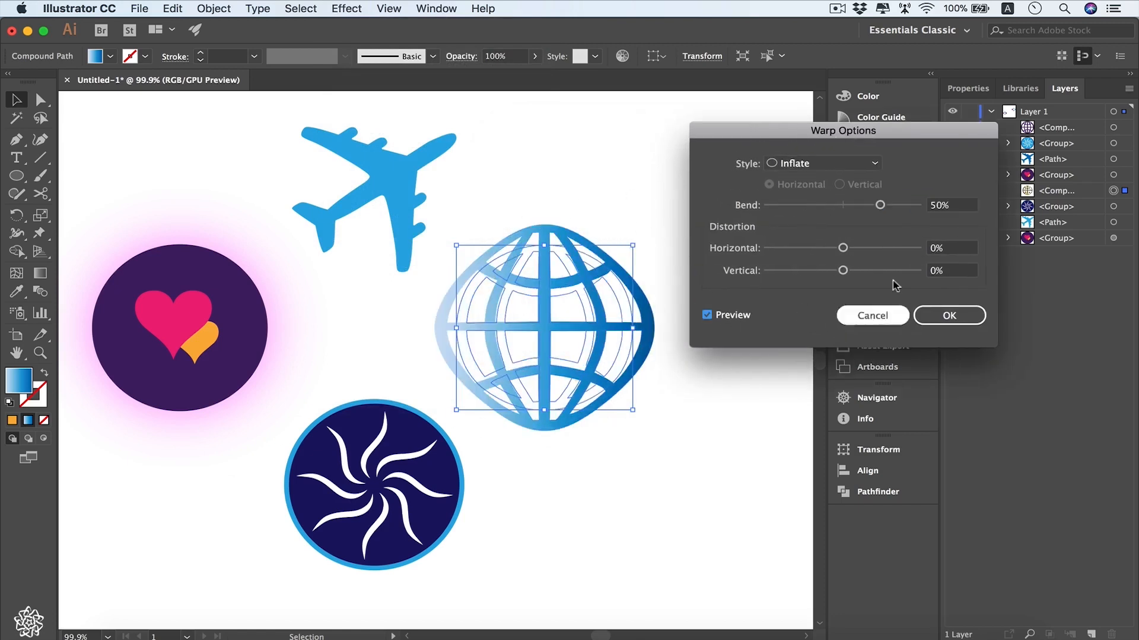
left_click_drag(882, 207, 904, 208)
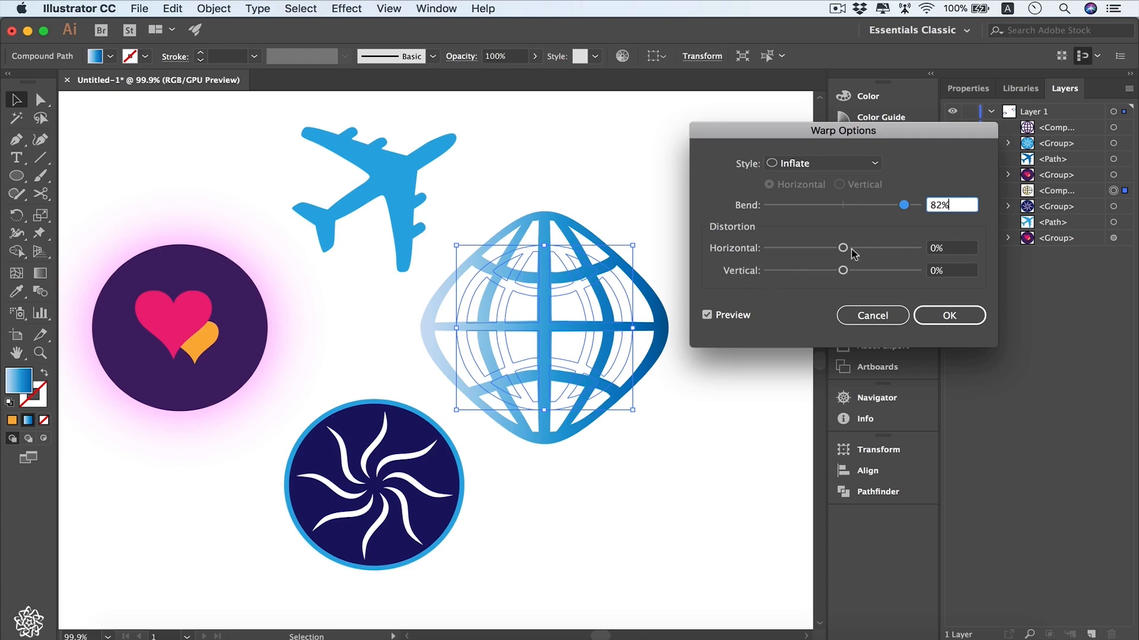
left_click_drag(843, 248, 875, 271)
left_click(844, 271)
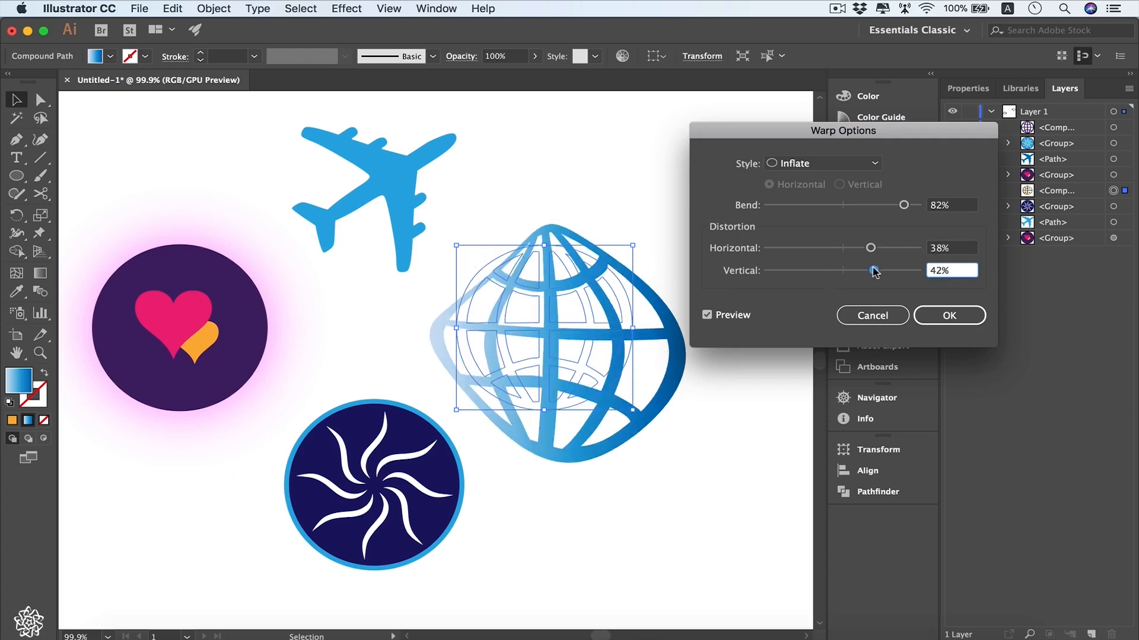
left_click_drag(904, 205, 882, 208)
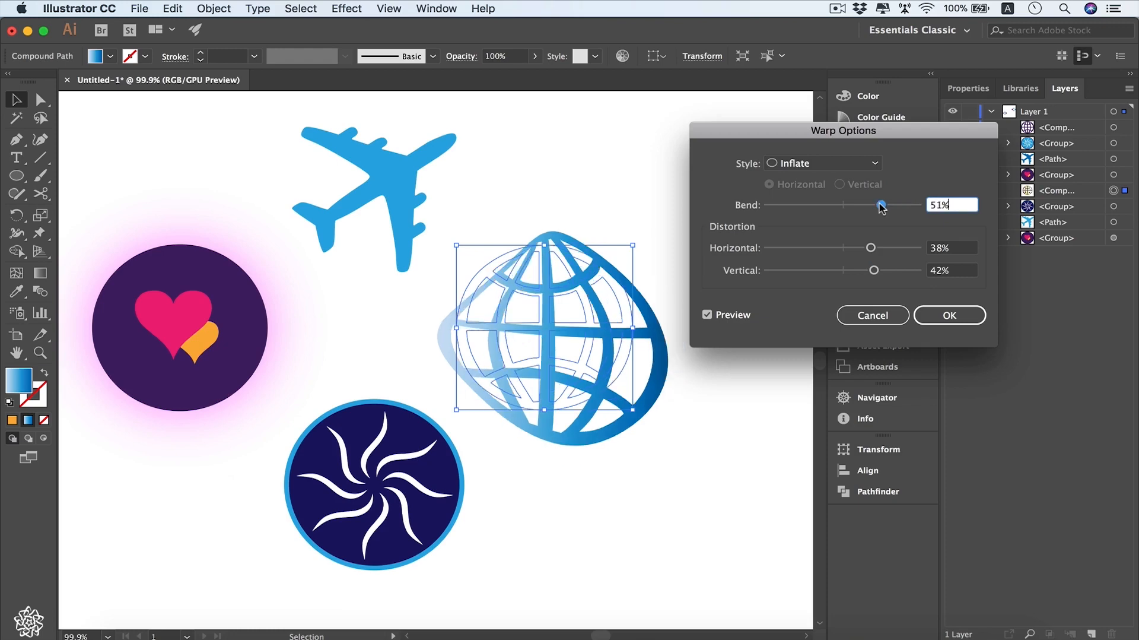
left_click(949, 314)
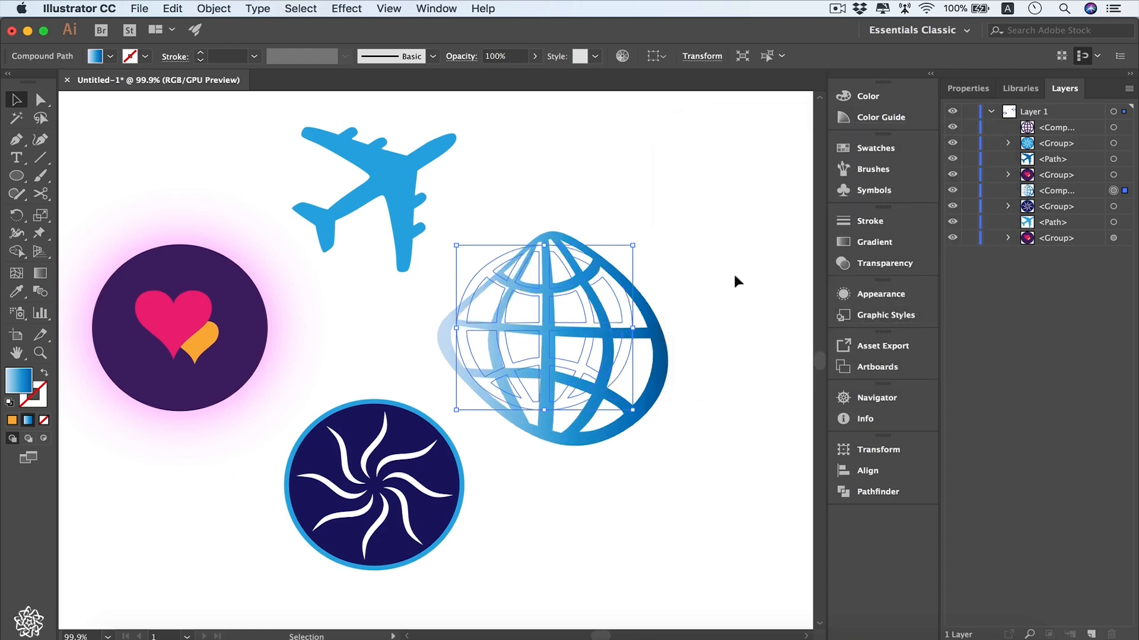
left_click(750, 363)
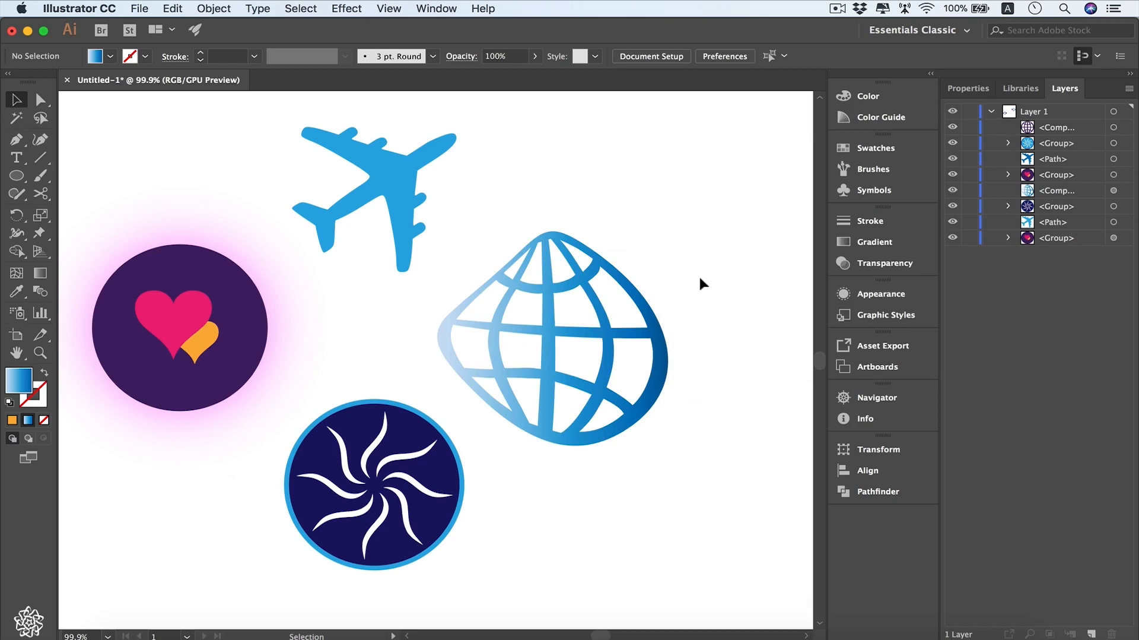
Add a Zig Zag effect to the warped globe with 2 px absolute size, 18 ridges per segment and smooth points, and show its applied effects.
left_click(595, 368)
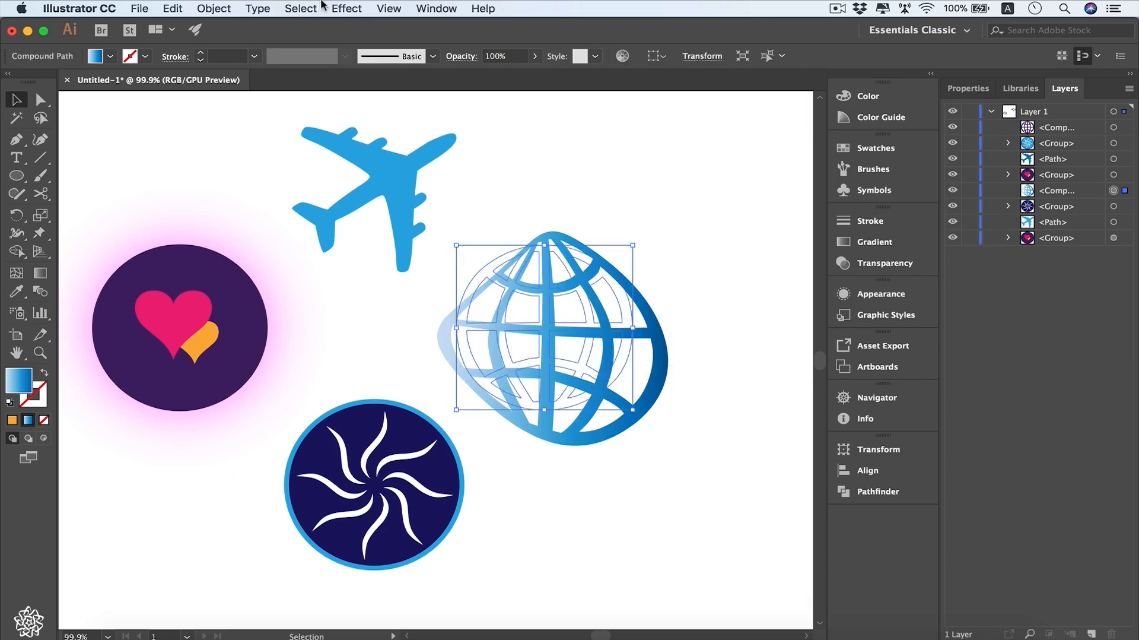
left_click(343, 7)
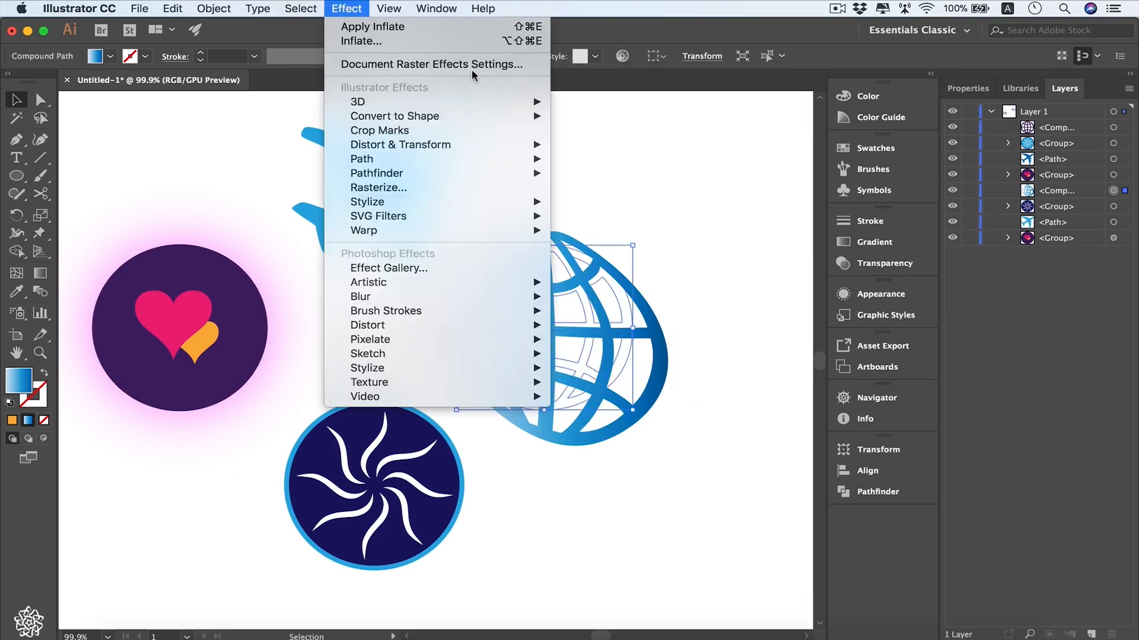
mouse_move(452, 143)
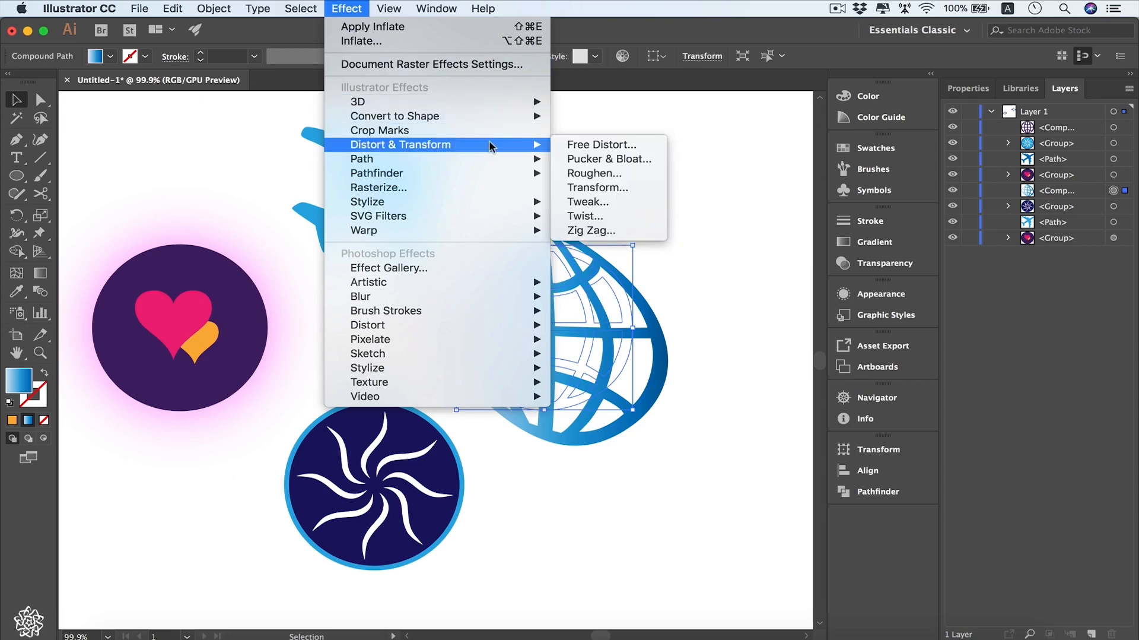
left_click(611, 229)
left_click(738, 374)
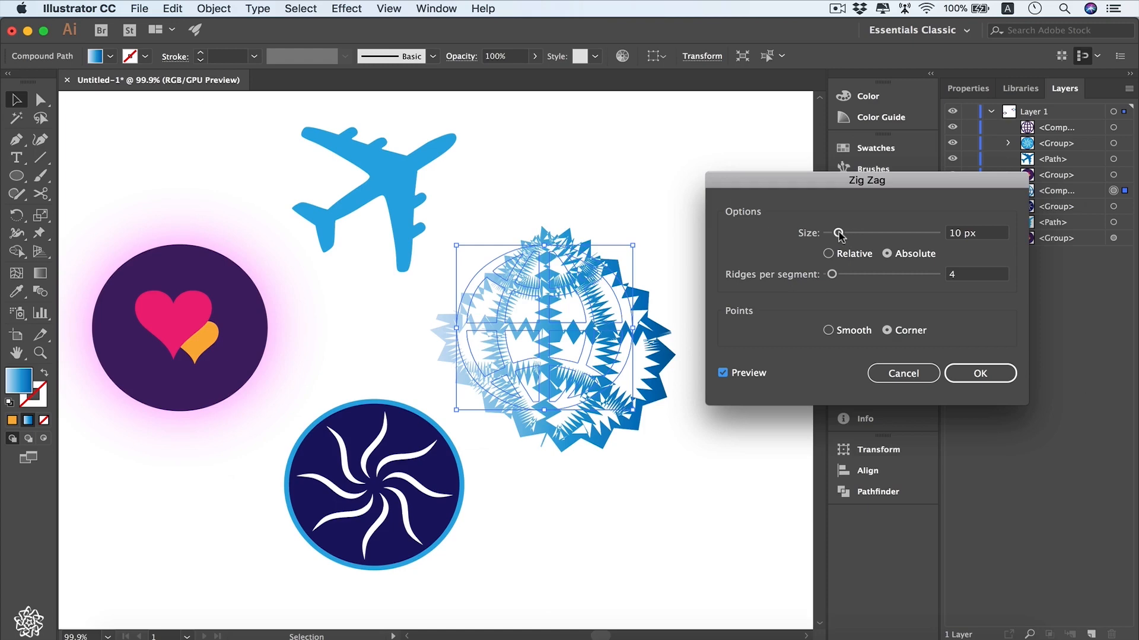
left_click_drag(840, 235, 831, 232)
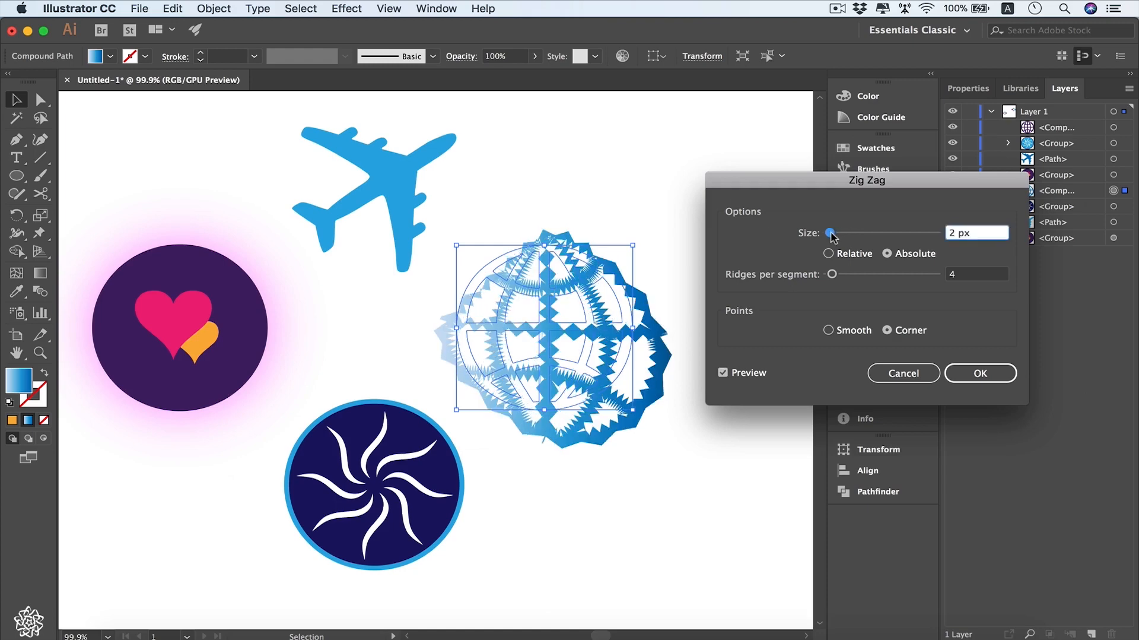
left_click(841, 335)
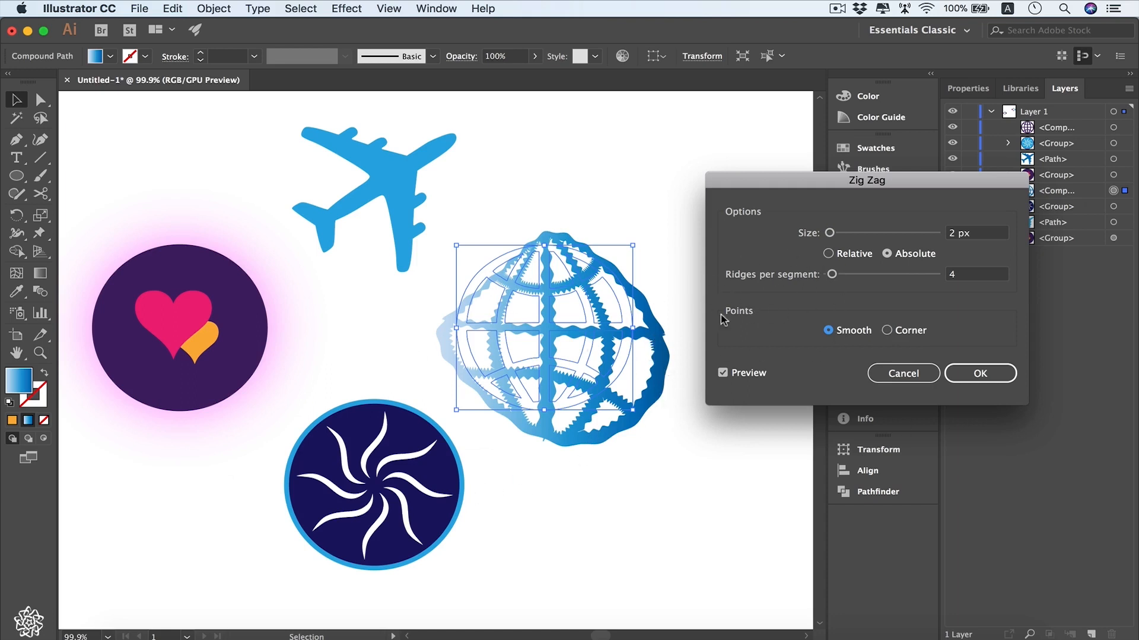
left_click_drag(835, 275, 850, 277)
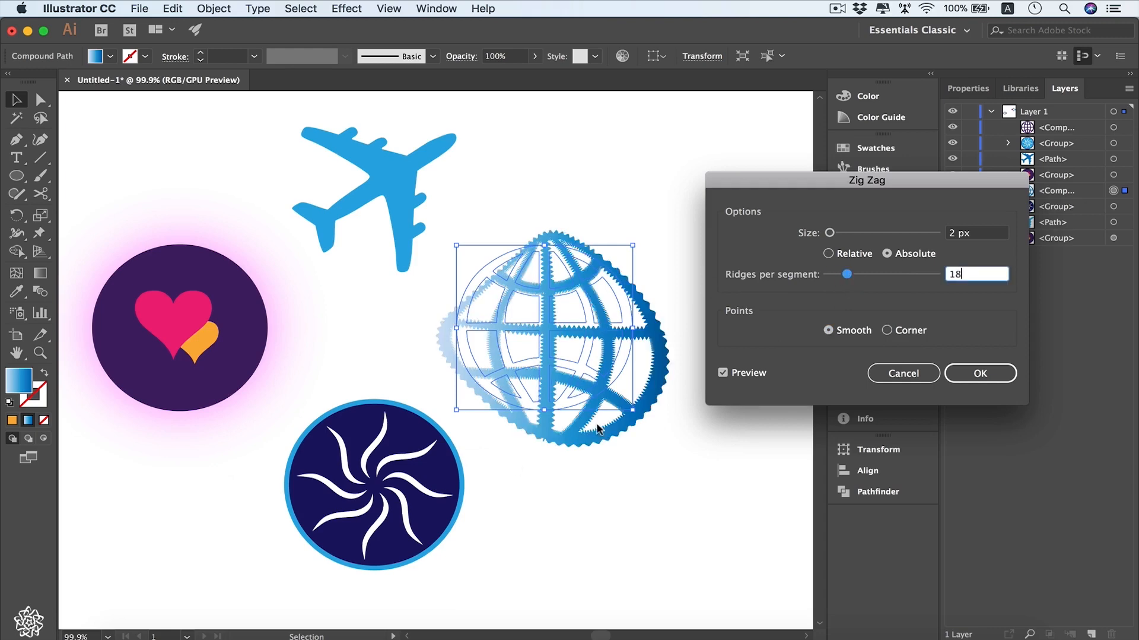
left_click(1003, 374)
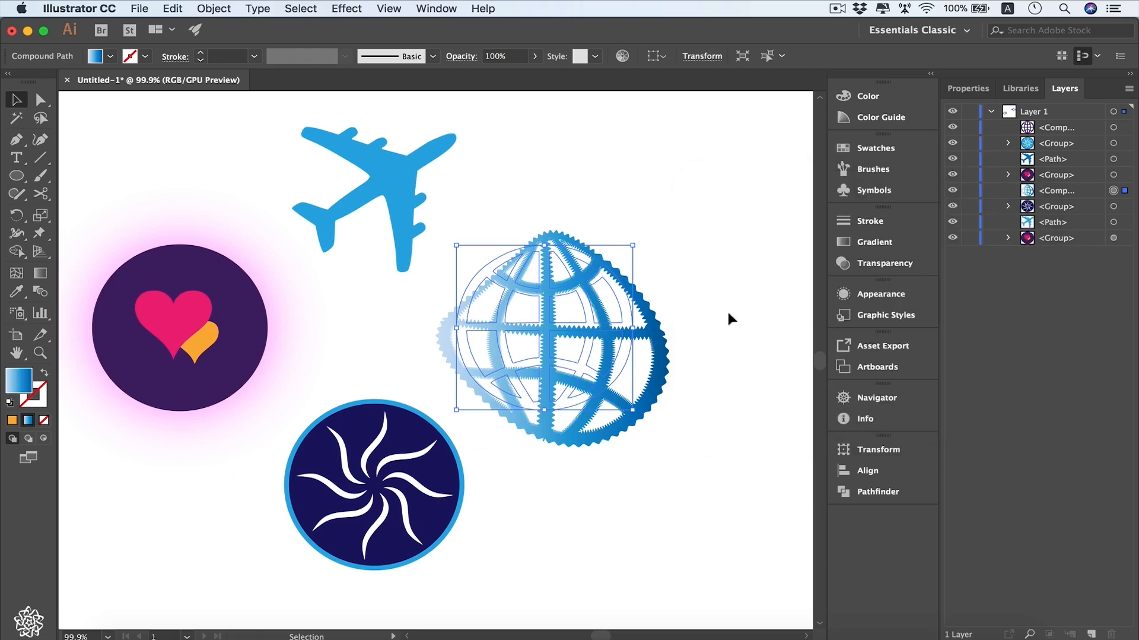
left_click(907, 294)
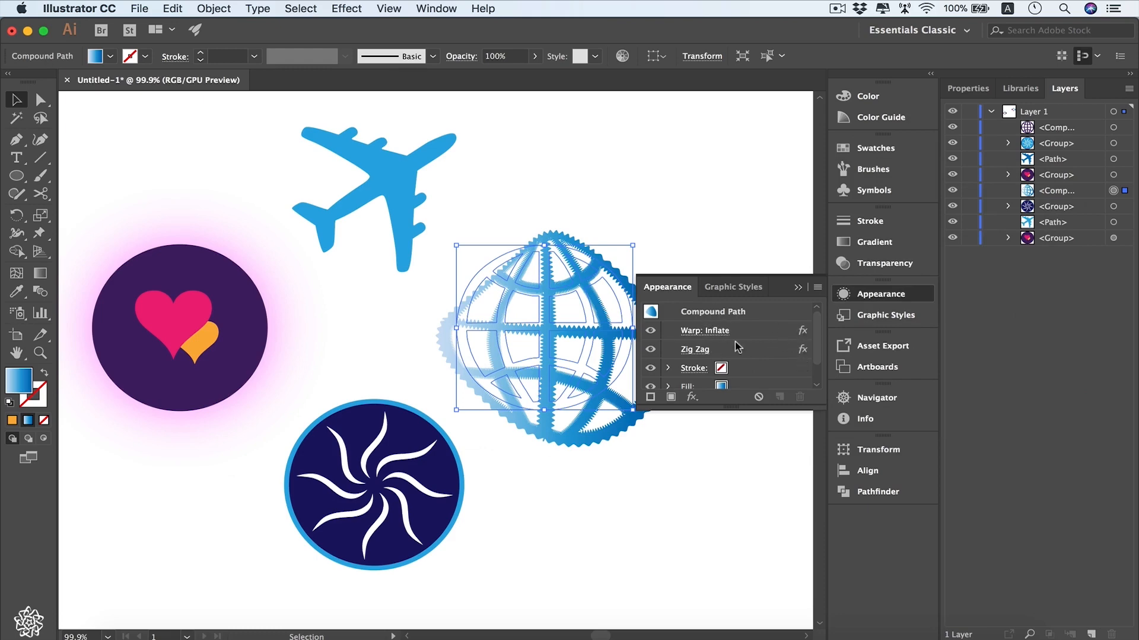
Give the airplane a previewed 3D Extrude & Bevel effect with a custom rotation of -17°, -21° and 6°.
left_click(503, 123)
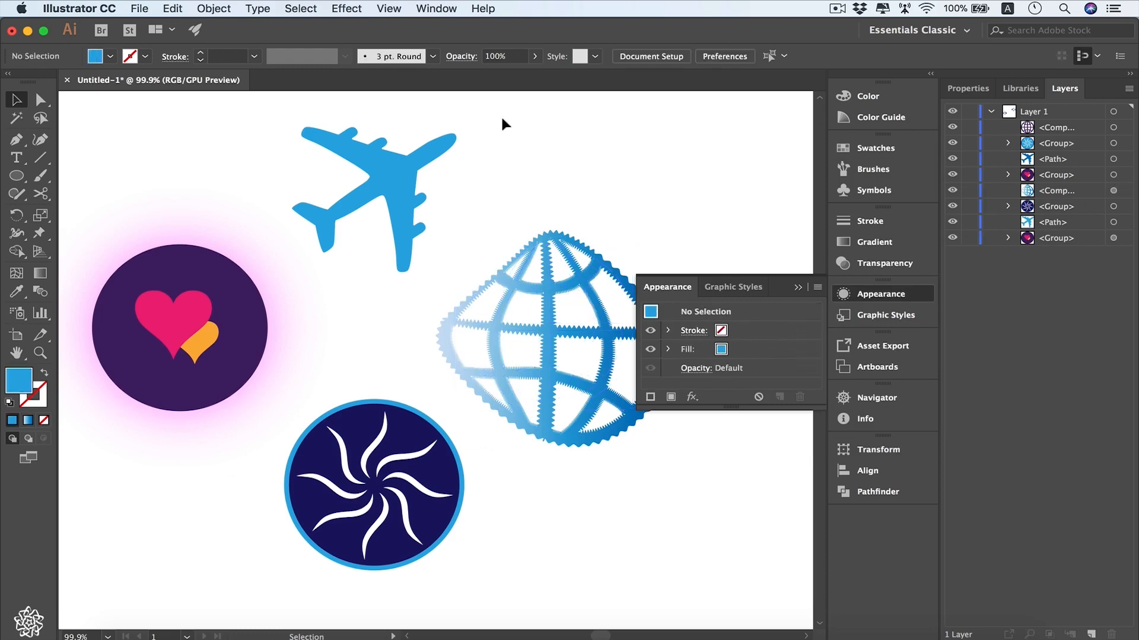
left_click_drag(503, 118, 397, 205)
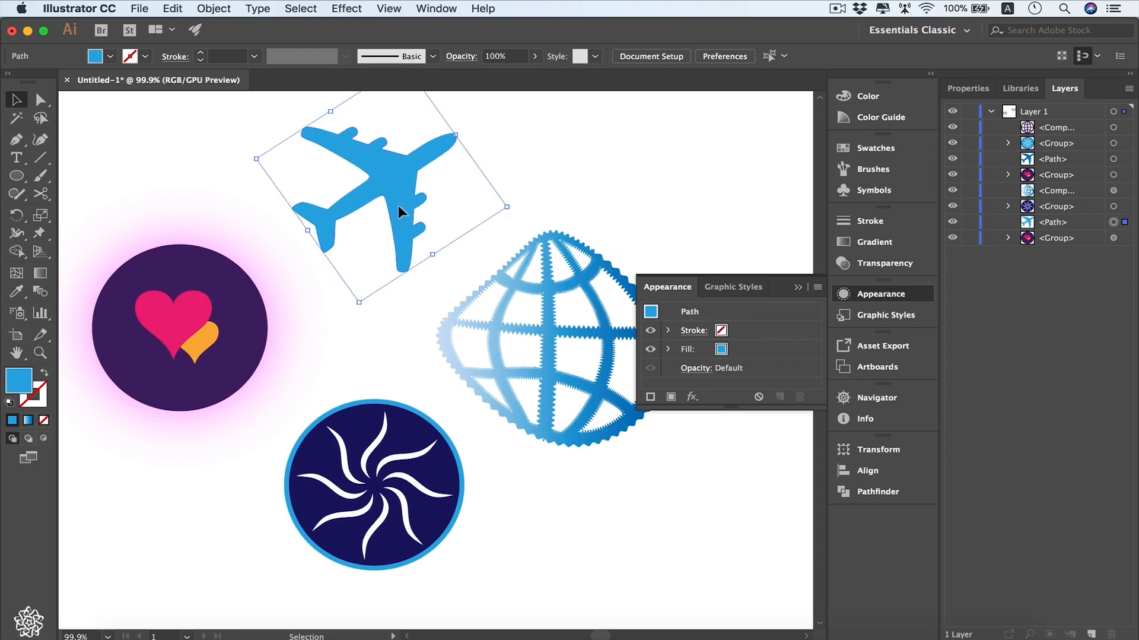
left_click(347, 8)
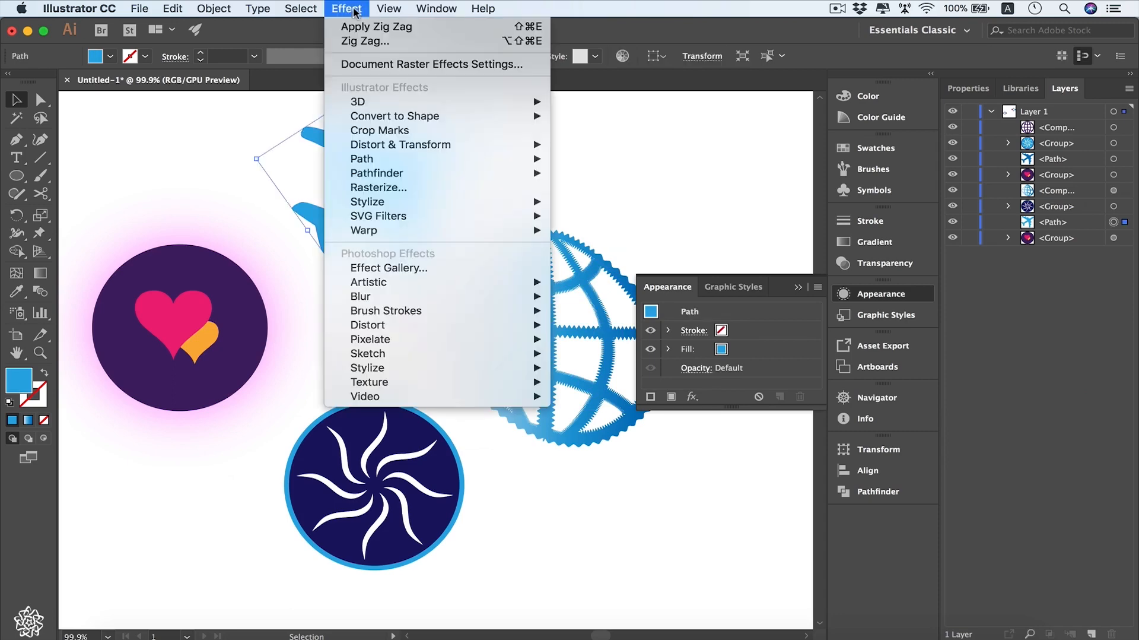
mouse_move(427, 101)
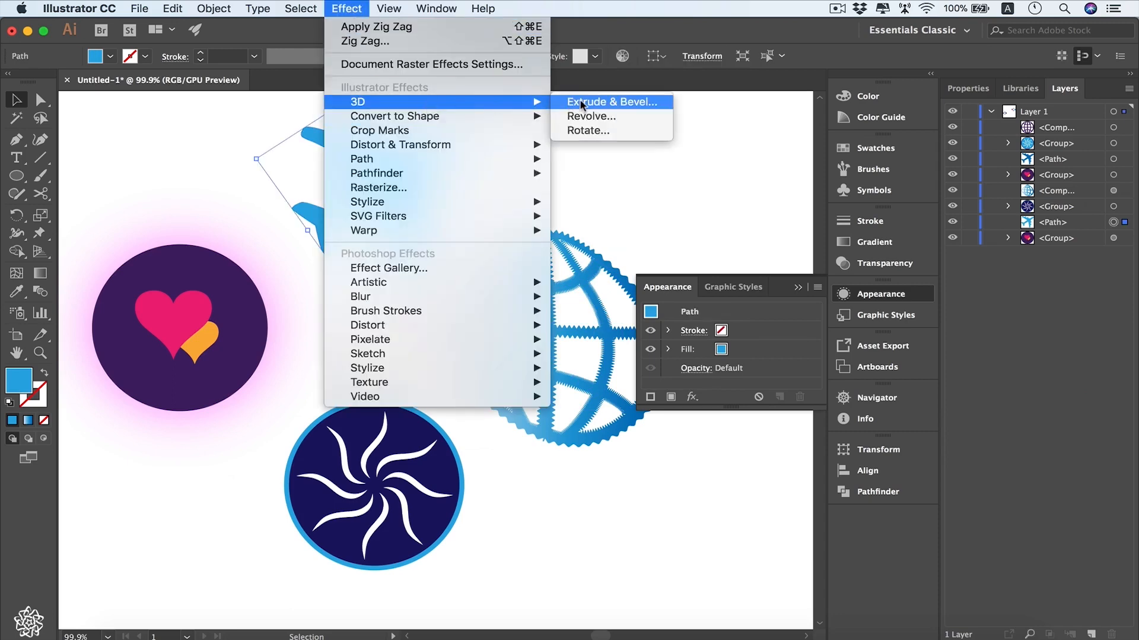
left_click(653, 107)
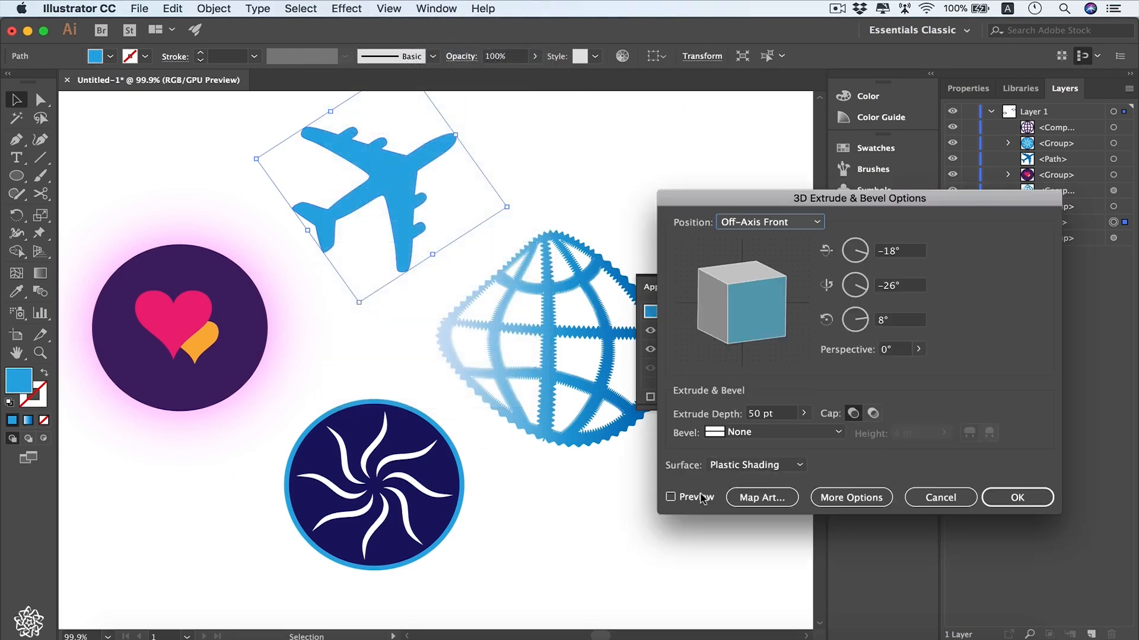
left_click(702, 497)
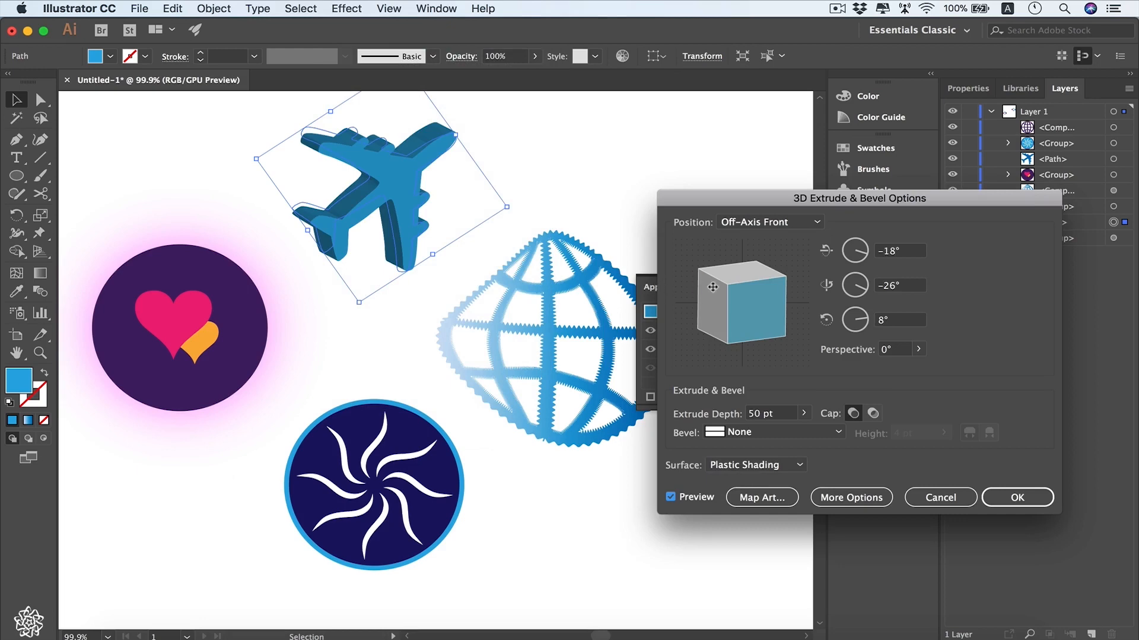
left_click_drag(723, 286, 730, 284)
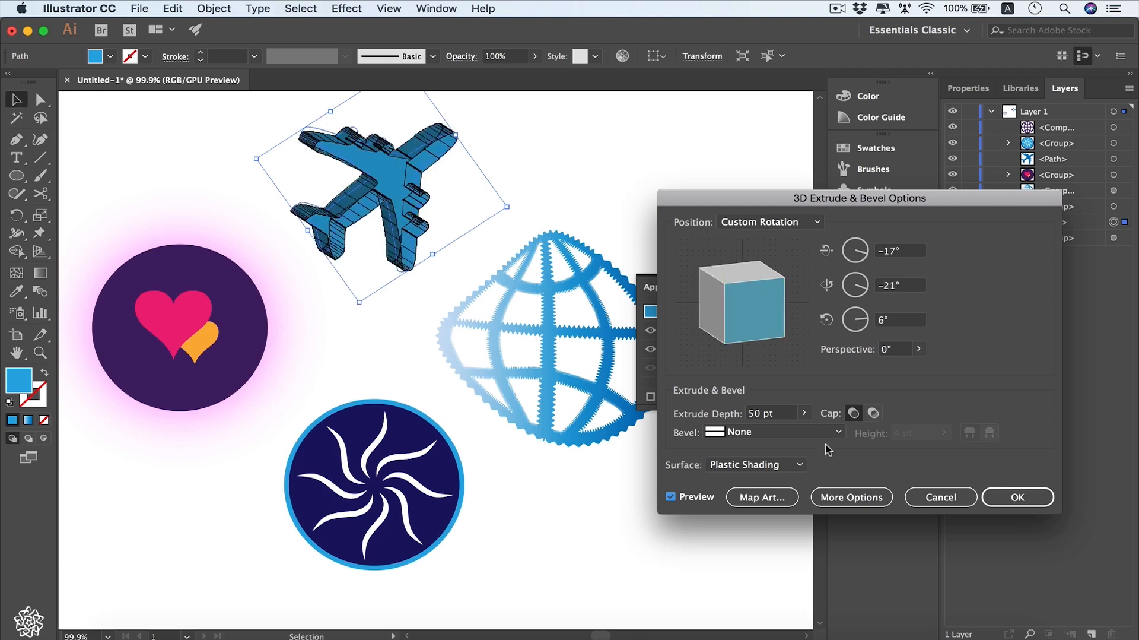
Set the airplane's extrude depth to 12 pt, try the hollow cap, and apply the effect with a solid cap and no bevel.
left_click(806, 413)
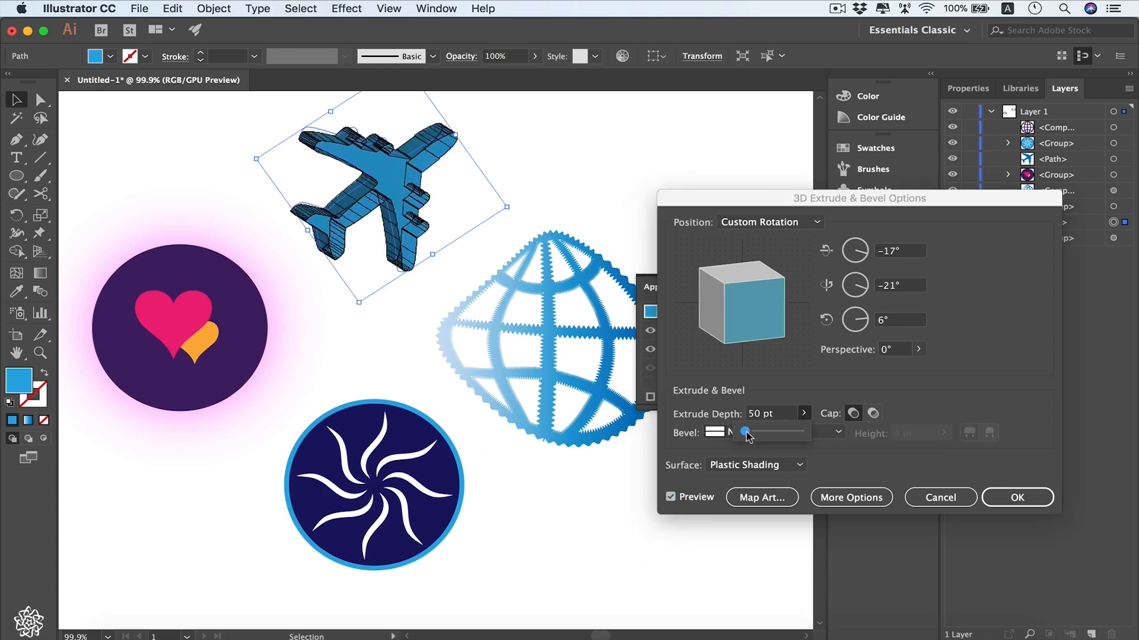
left_click_drag(749, 437, 748, 438)
left_click(764, 391)
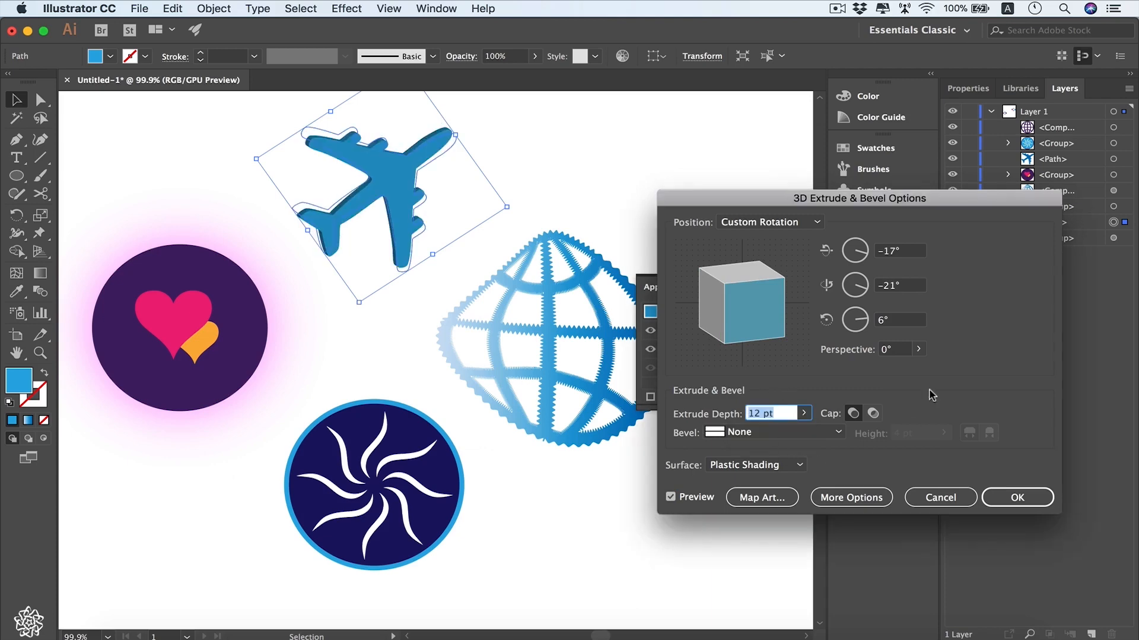
left_click(873, 413)
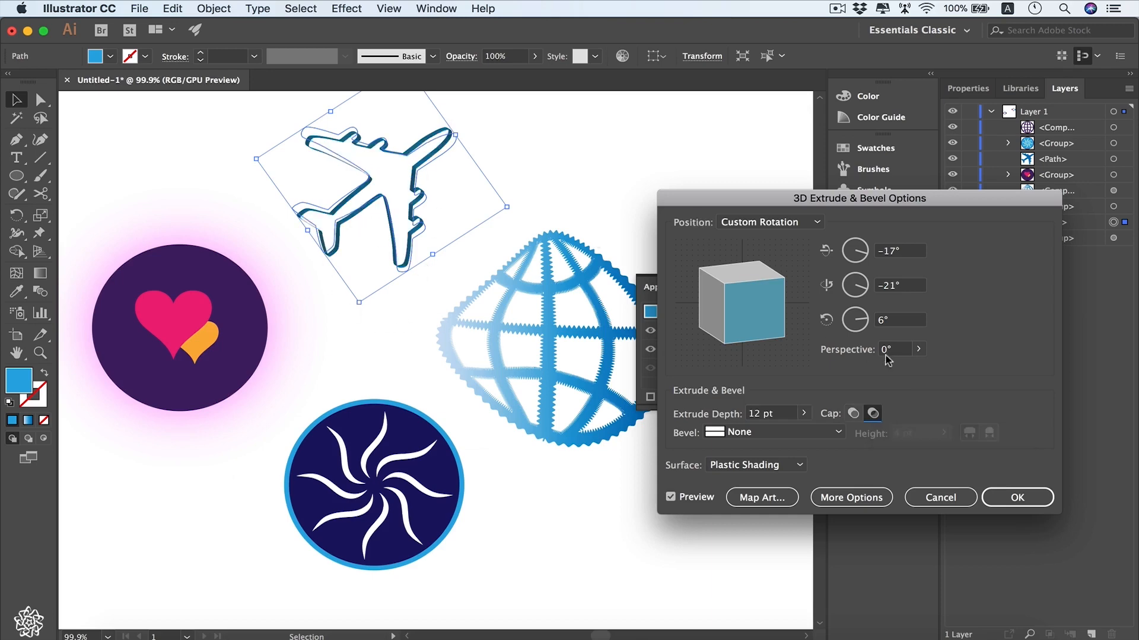
left_click(855, 413)
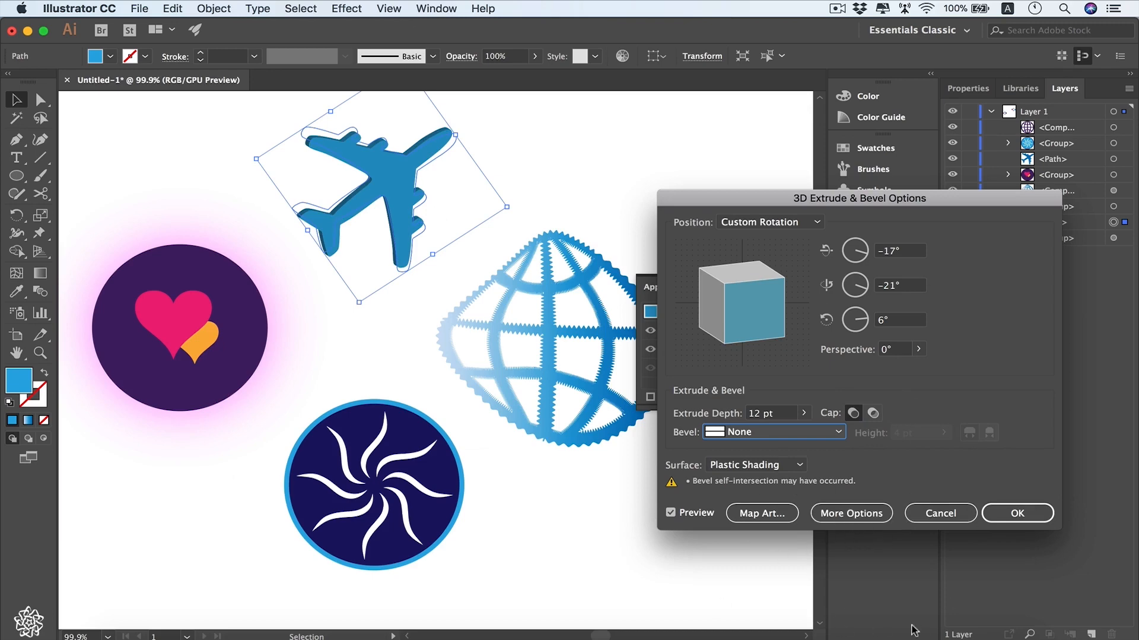
left_click(1015, 515)
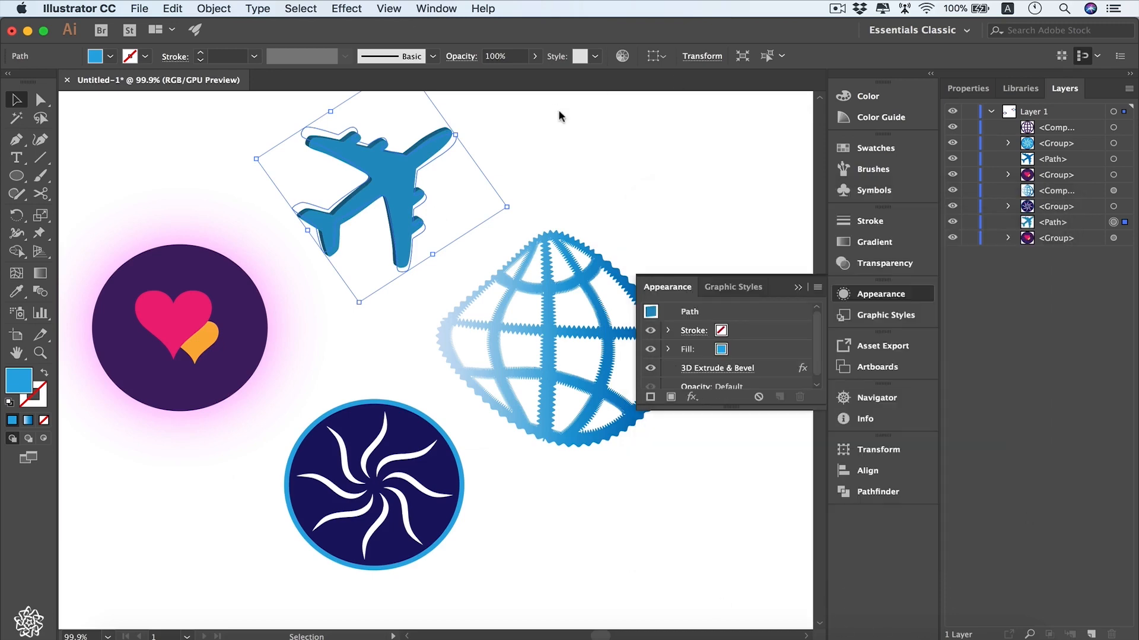
Apply a Scribble effect with the Default settings preset to the glowing heart icon.
left_click(316, 308)
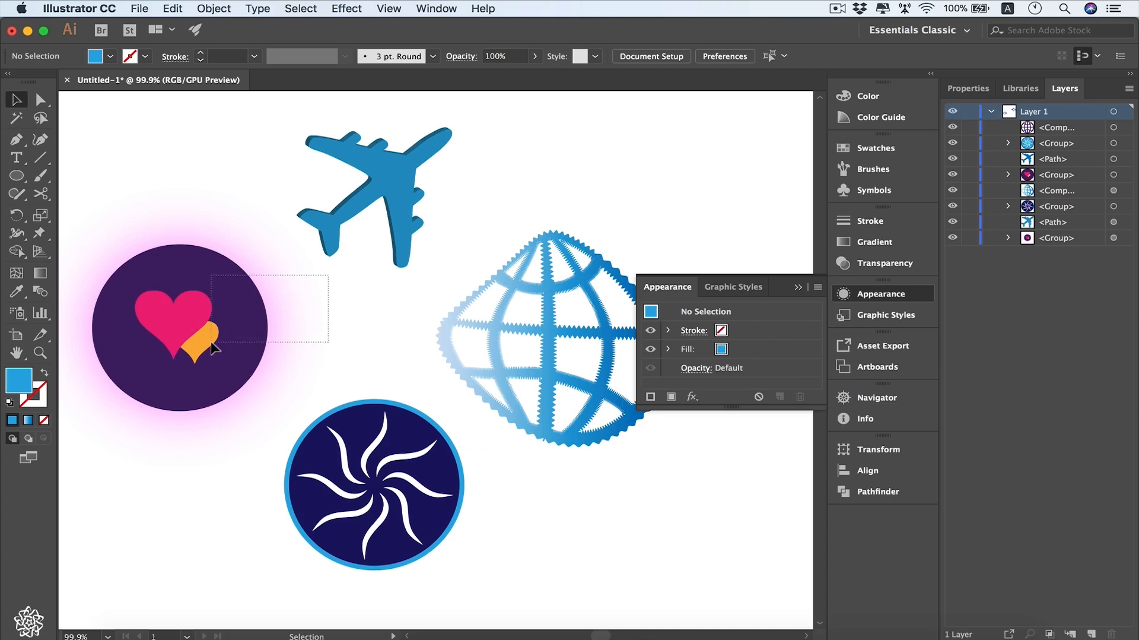
left_click(183, 361)
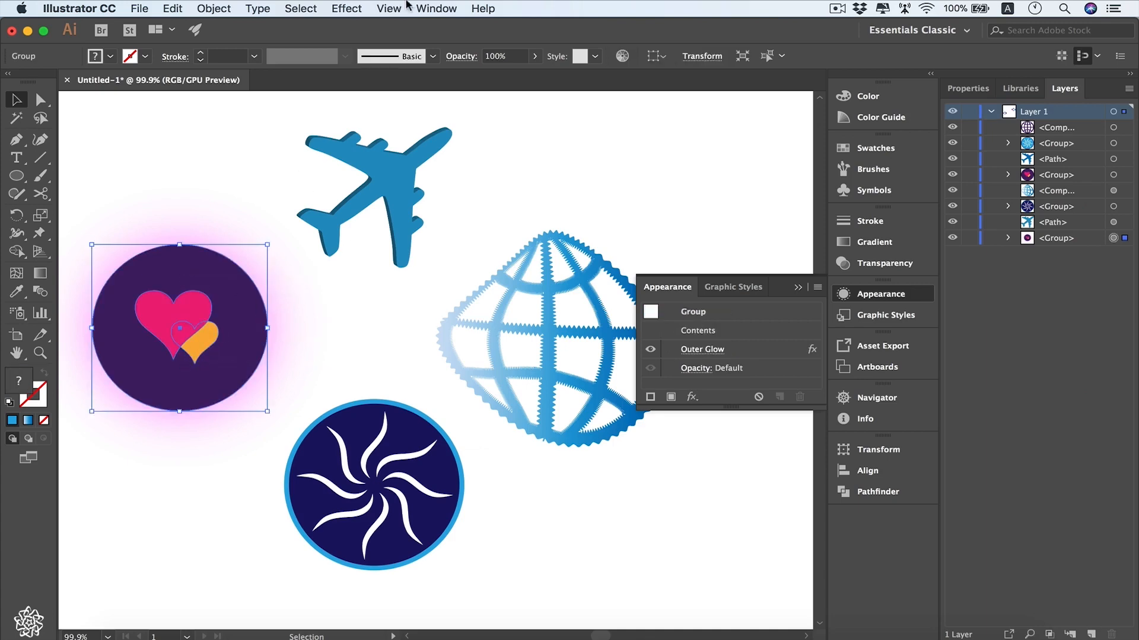
left_click(347, 8)
mouse_move(431, 205)
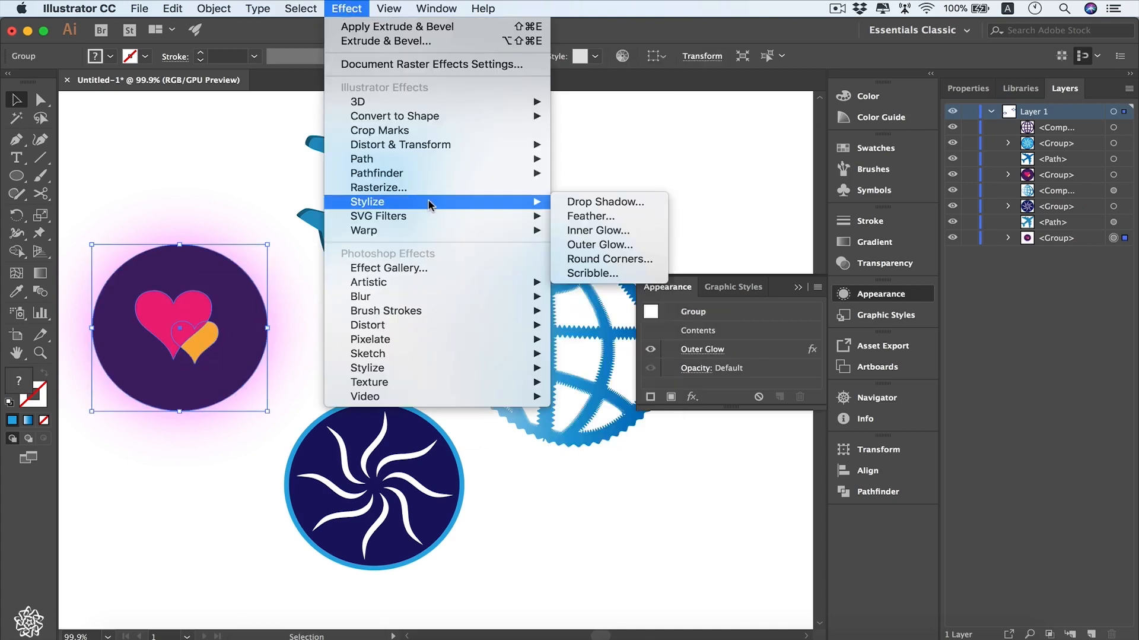
left_click(614, 273)
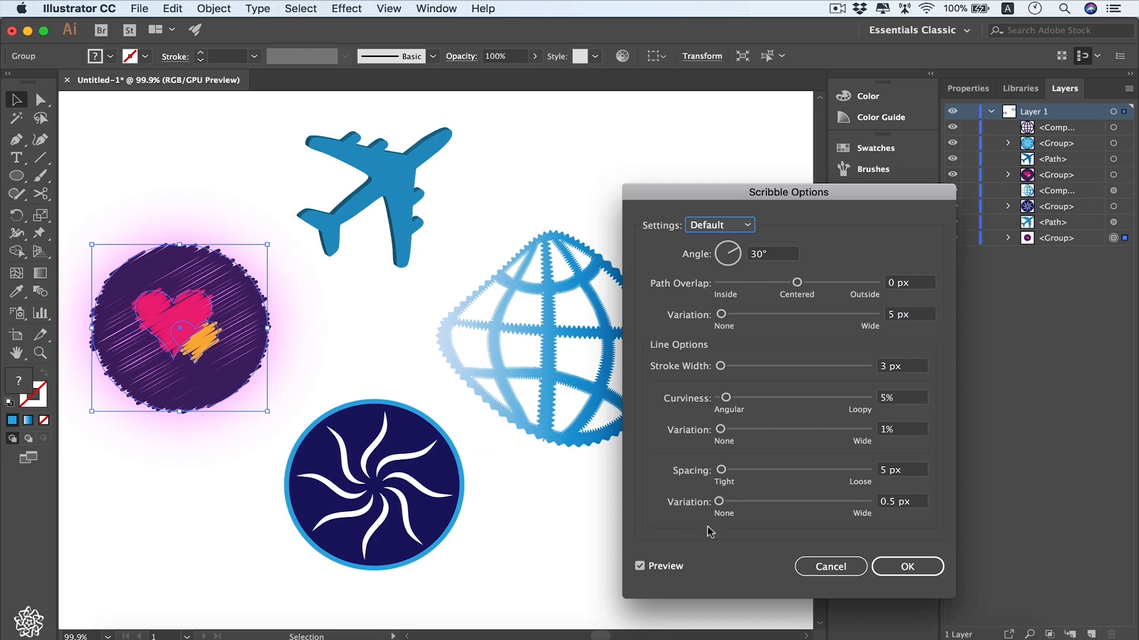
left_click(908, 565)
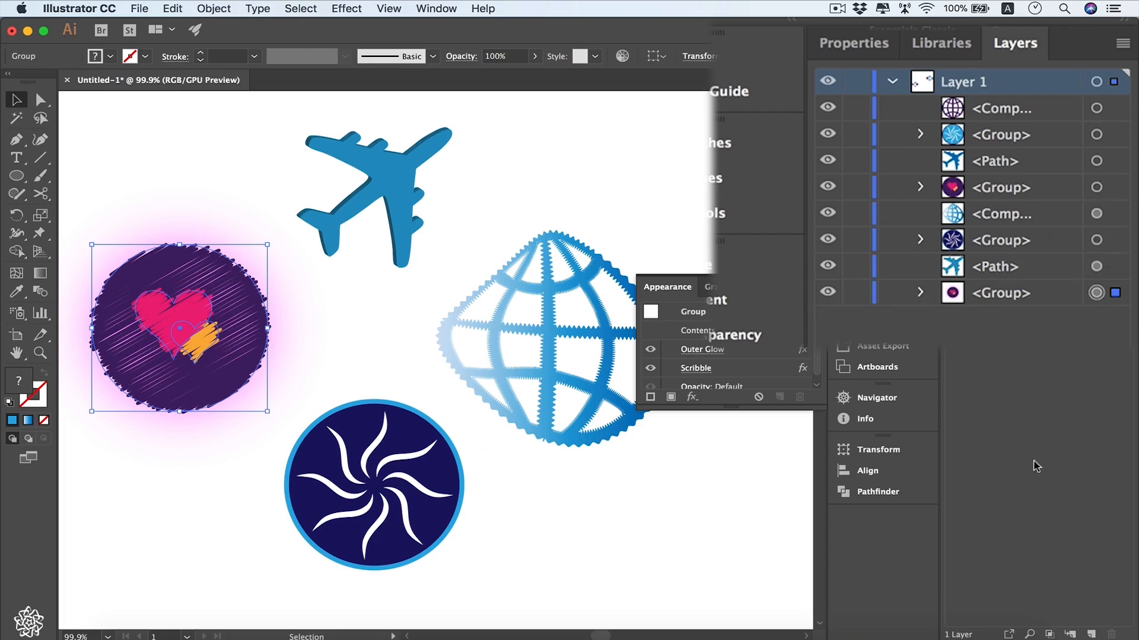
Try a previewed drop shadow on the grouped swirl icon with Multiply mode, 75% opacity, 7 px offsets and 5 px blur.
left_click_drag(494, 440, 351, 522)
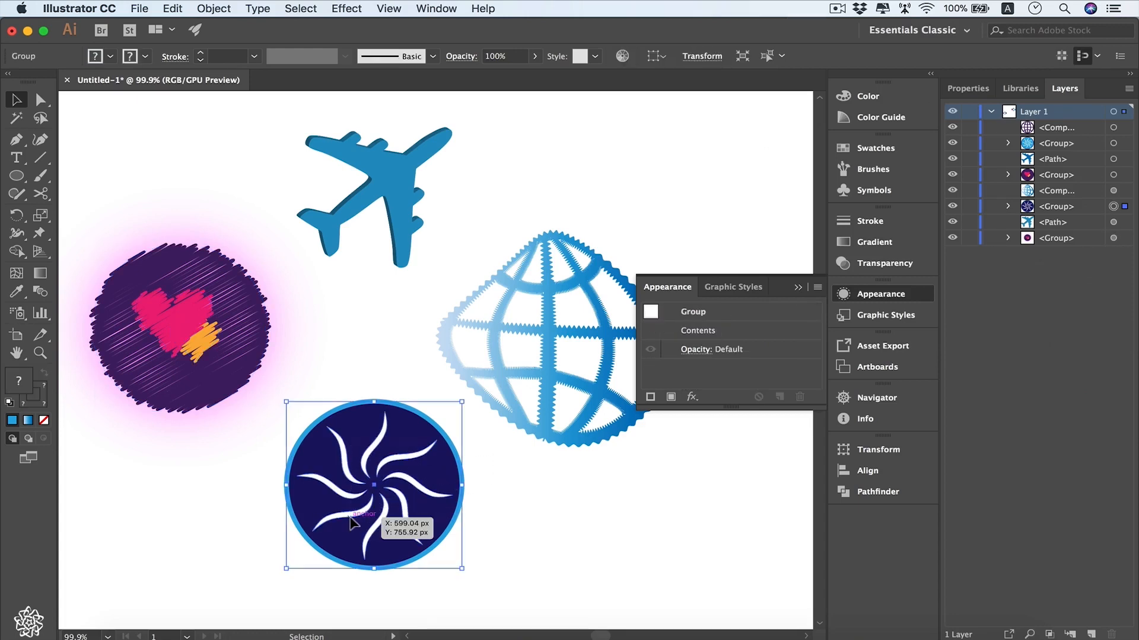
left_click(335, 9)
mouse_move(442, 205)
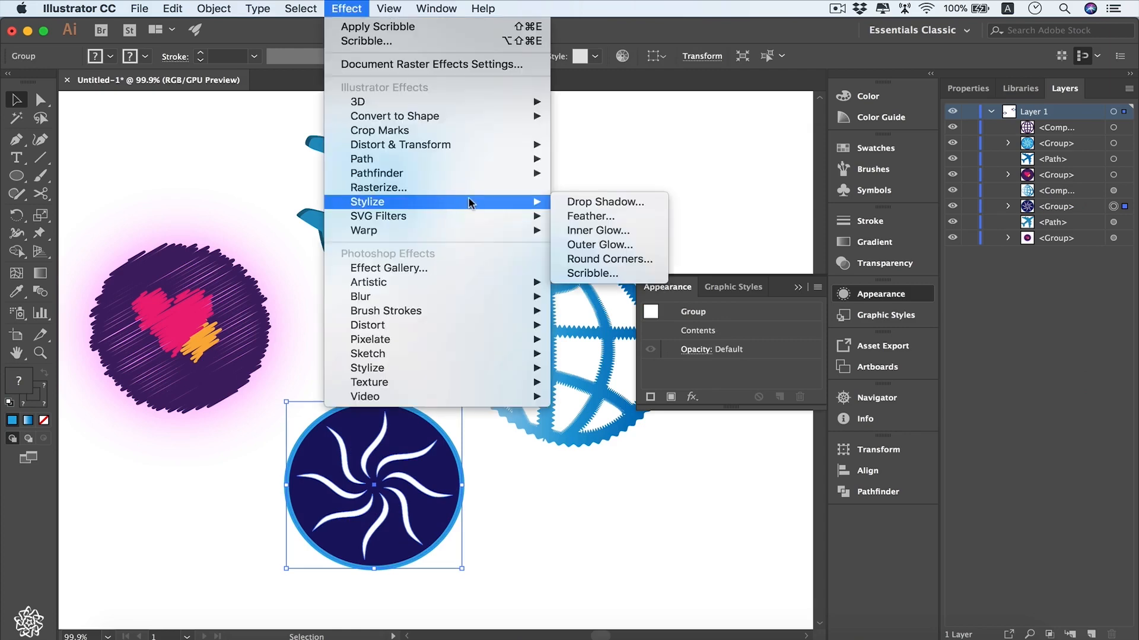
left_click(625, 202)
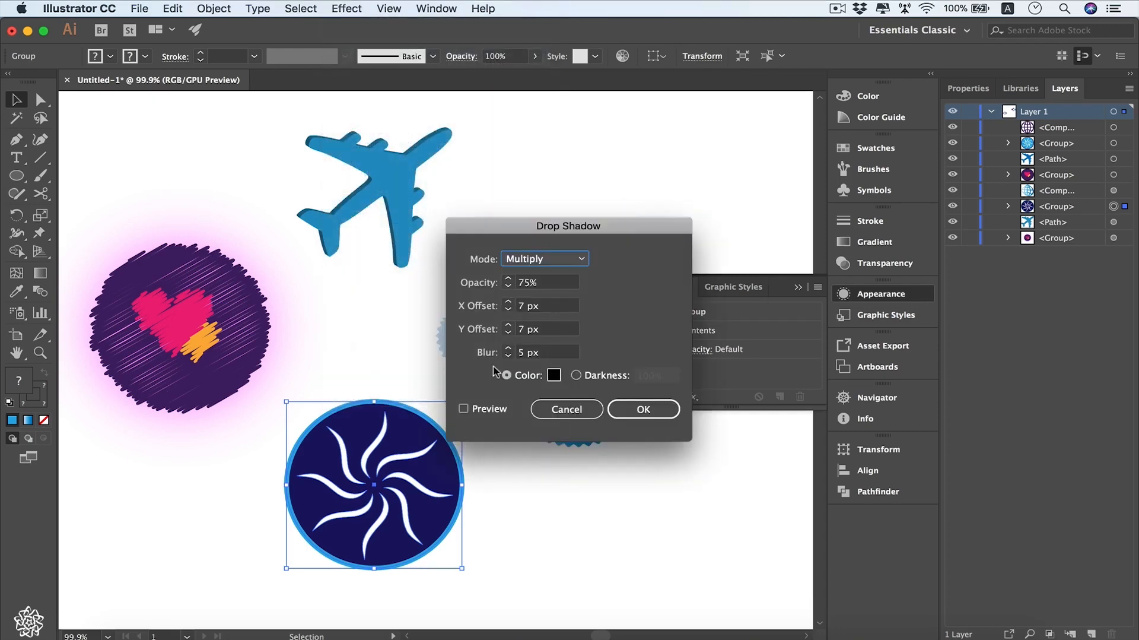
left_click(489, 413)
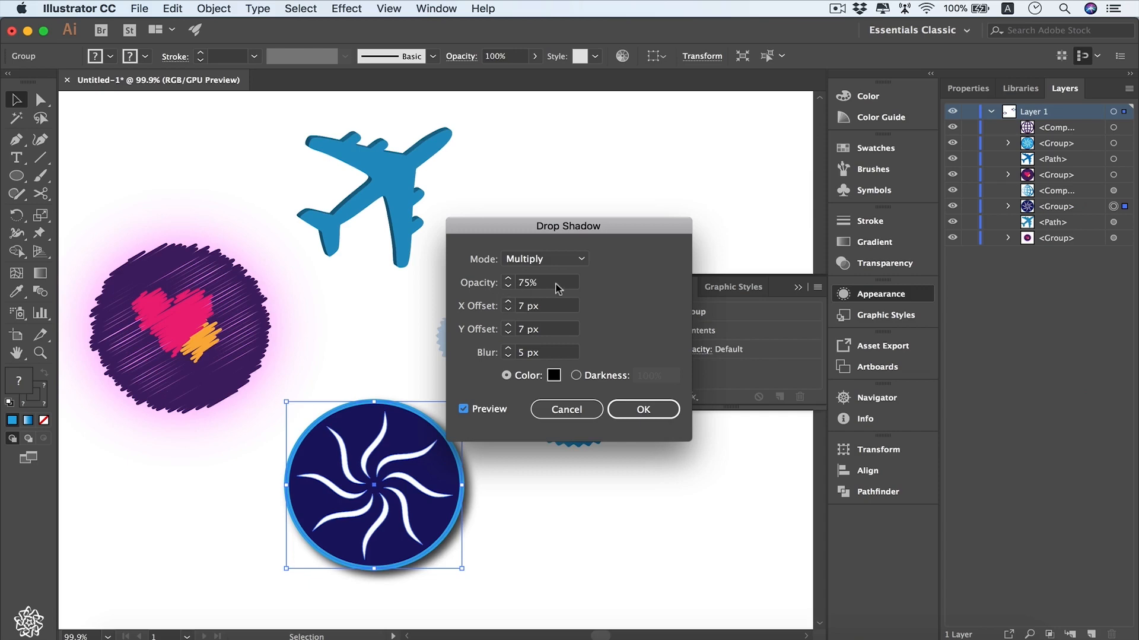
left_click(632, 407)
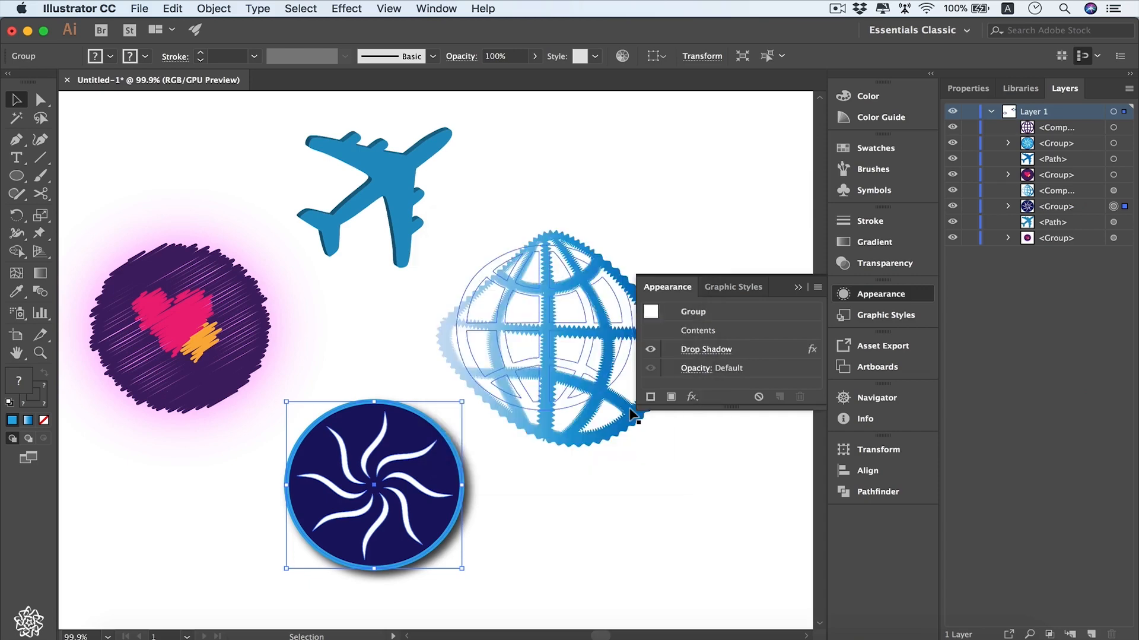
Ungroup the swirl icon and select only its dark blue background ellipse.
right_click(435, 475)
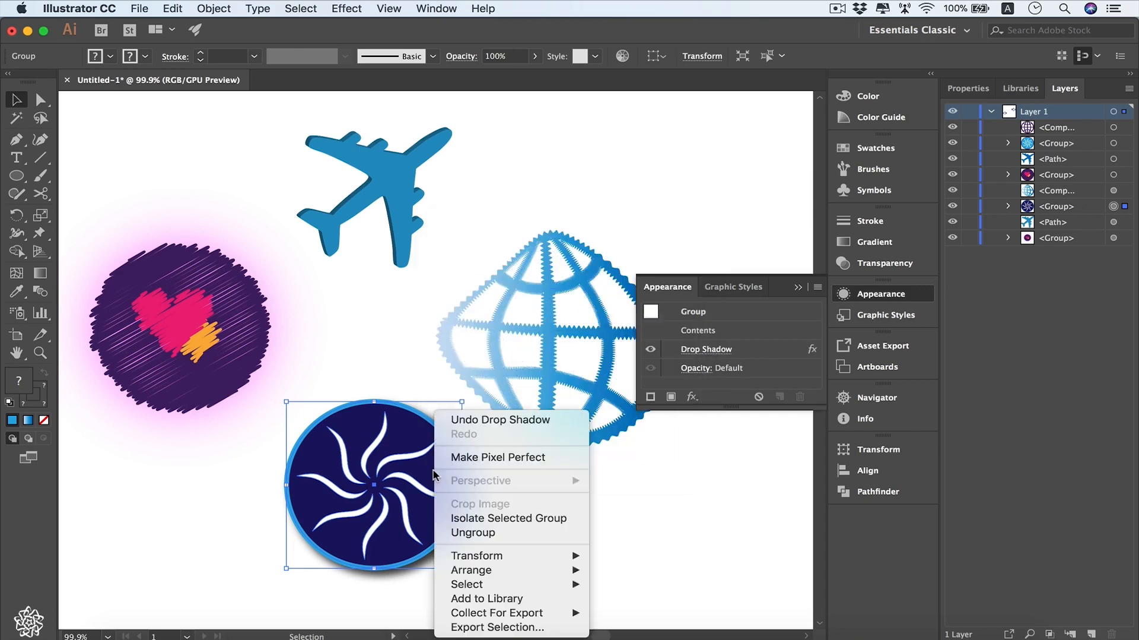
left_click(471, 533)
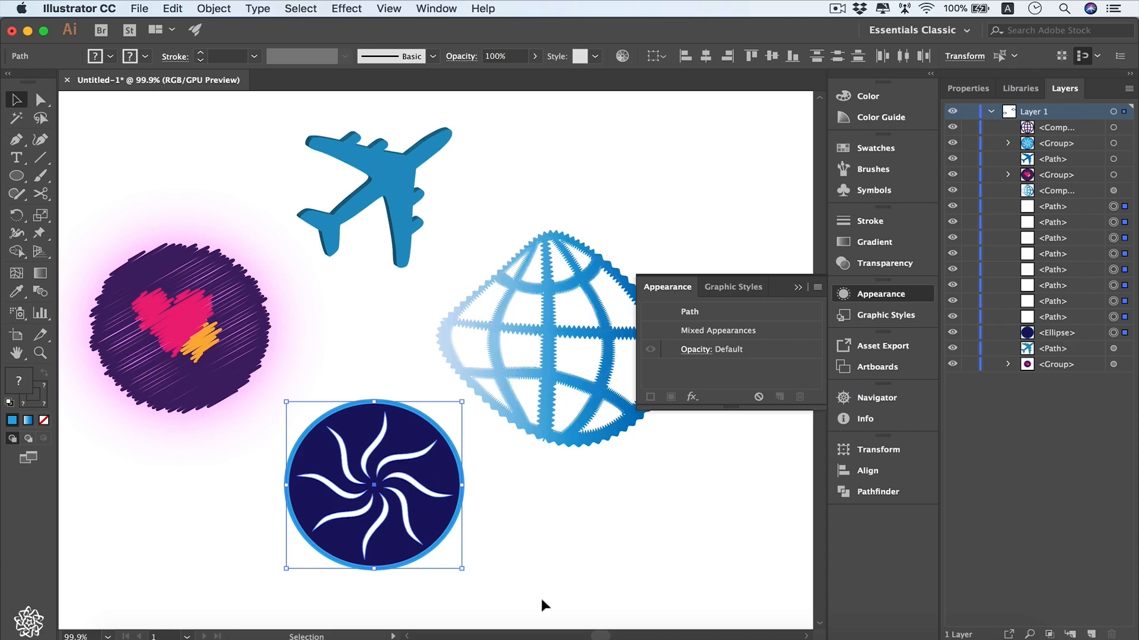
left_click(509, 516)
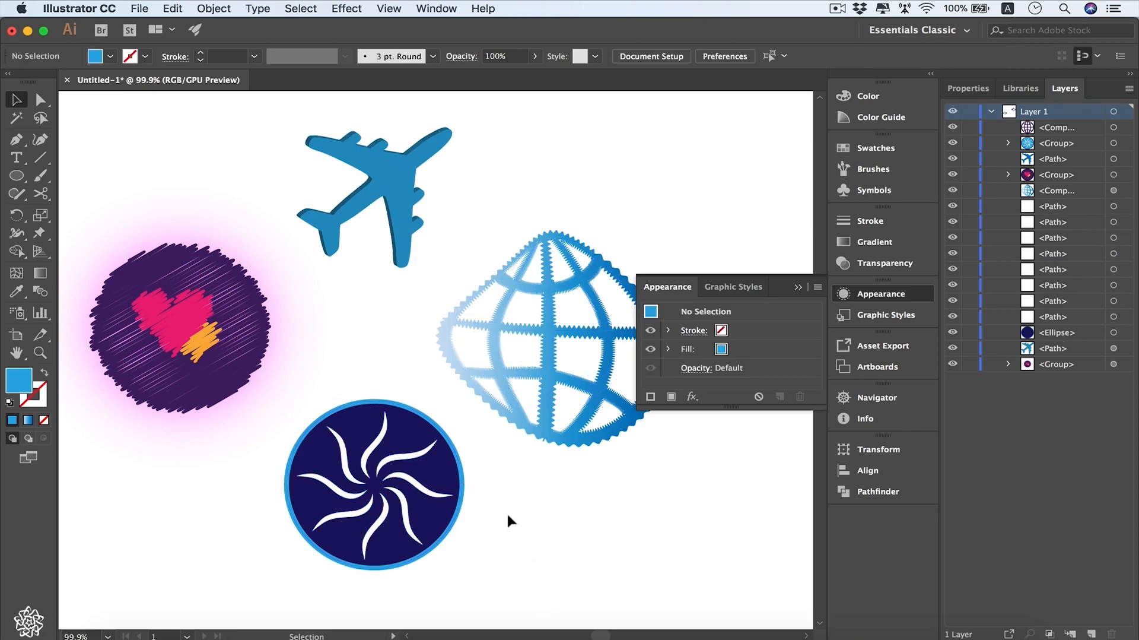
left_click(463, 489)
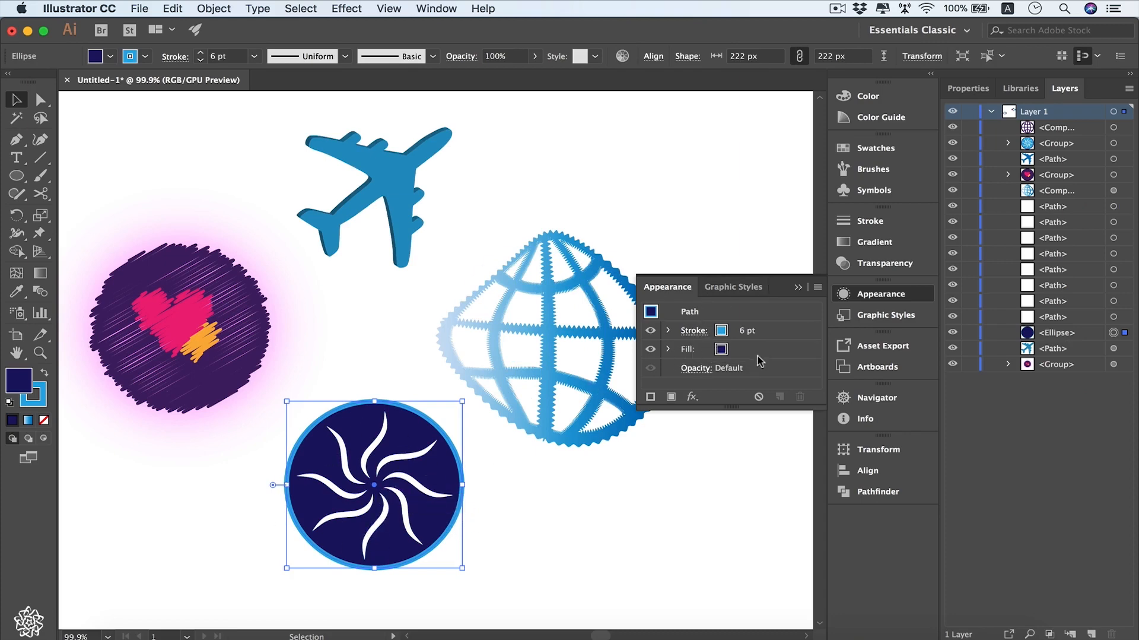
Add a previewed magenta FF33FF drop shadow to the whole ellipse with Multiply mode, 75% opacity, 7 px offsets and 5 px blur.
left_click(749, 312)
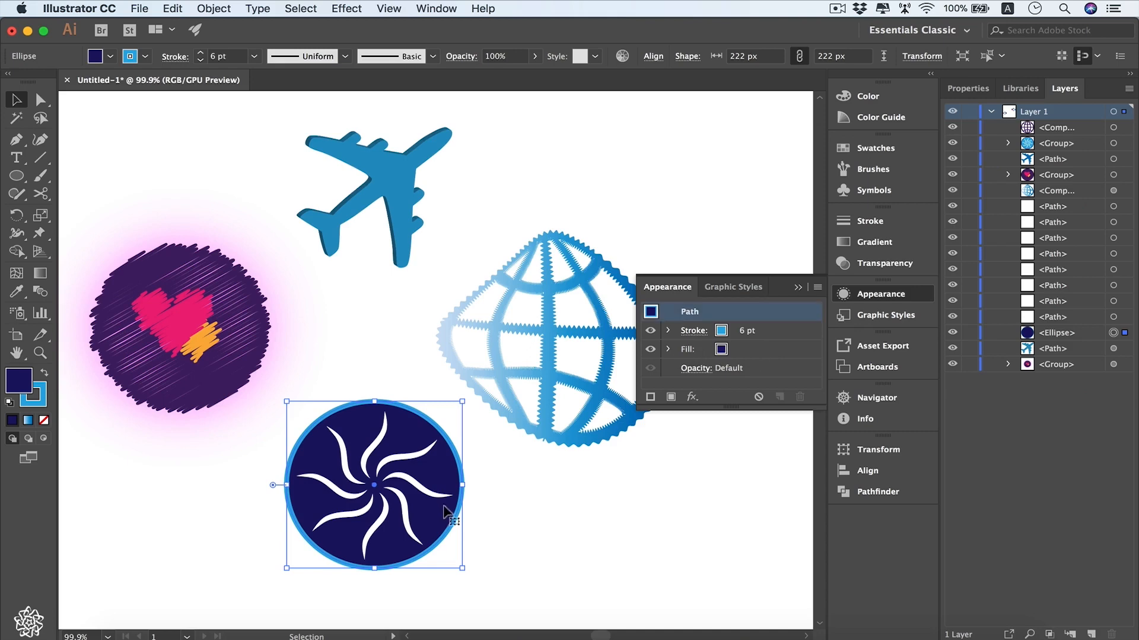
left_click(692, 396)
mouse_move(772, 432)
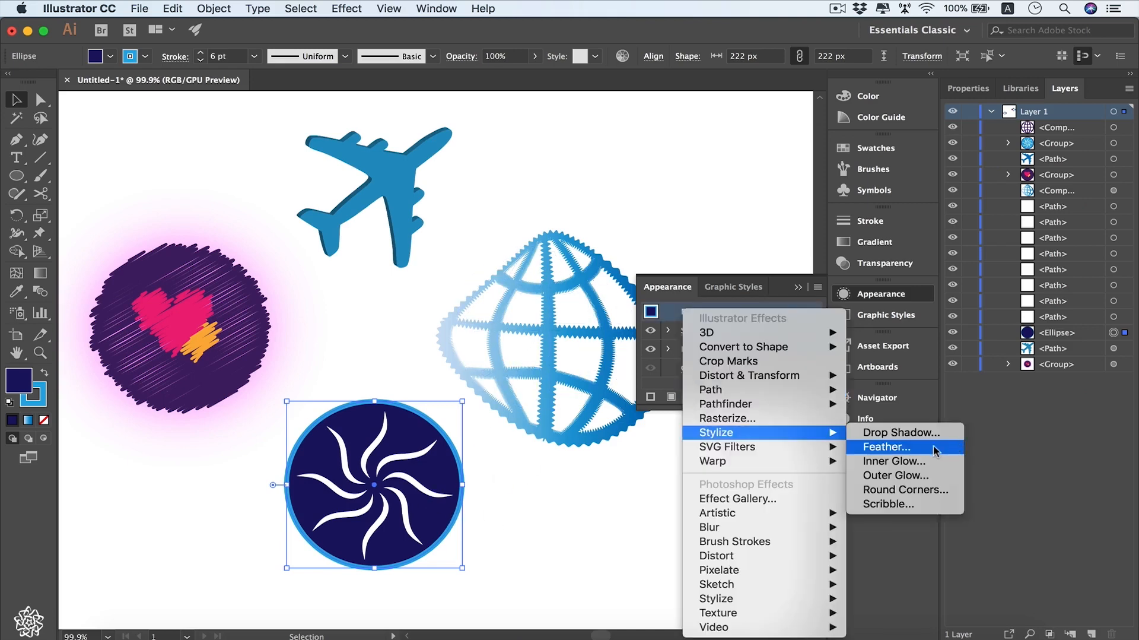
left_click(935, 437)
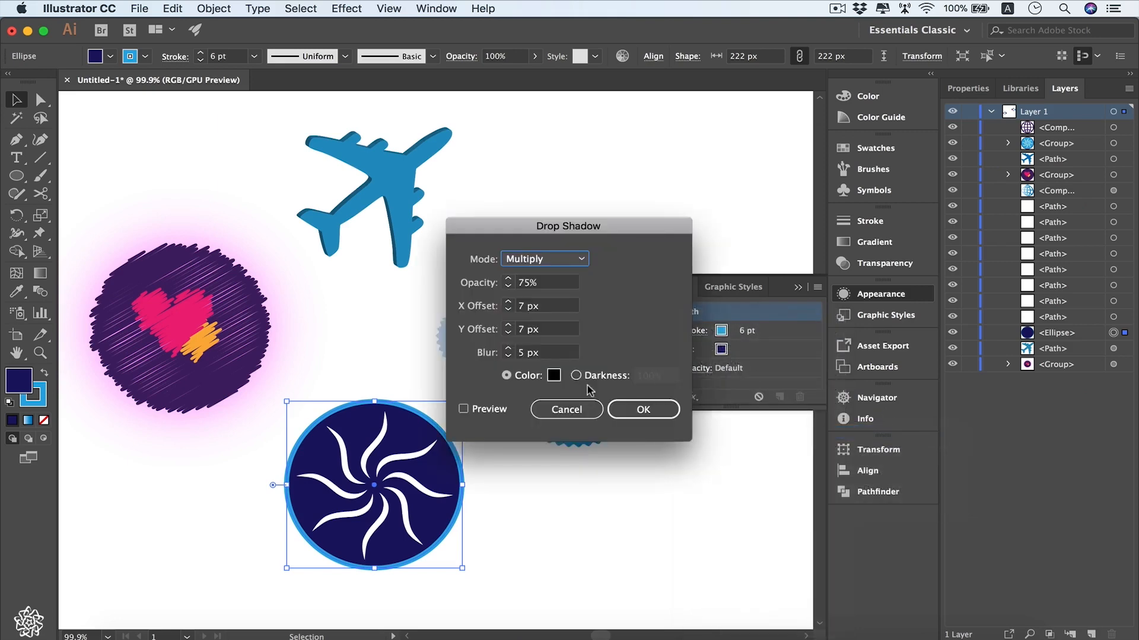
left_click(554, 375)
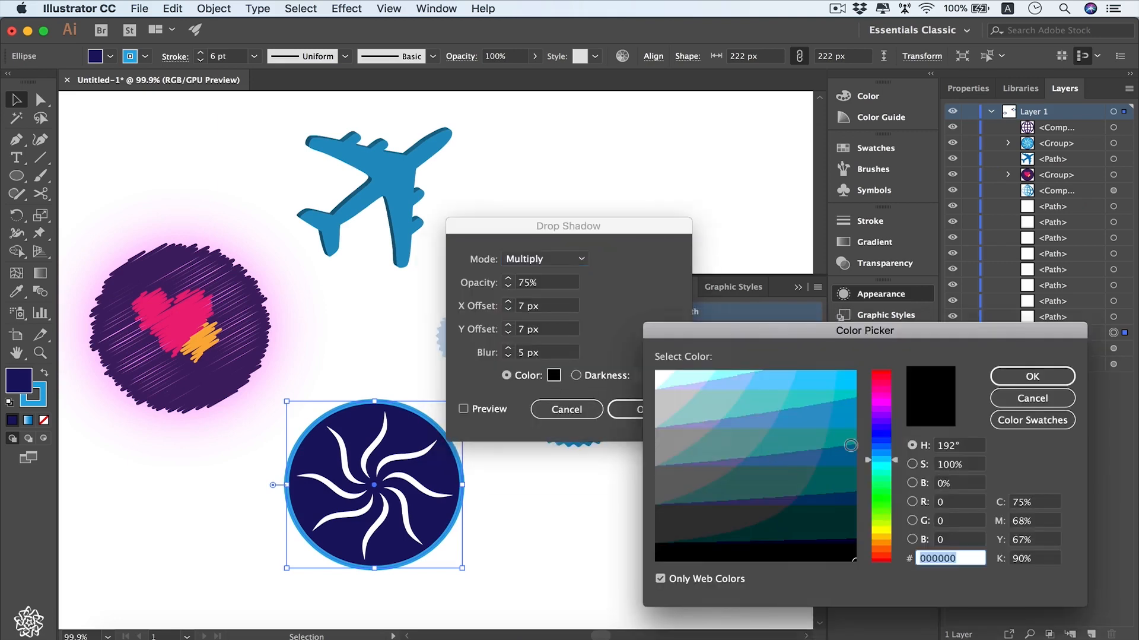
left_click(892, 406)
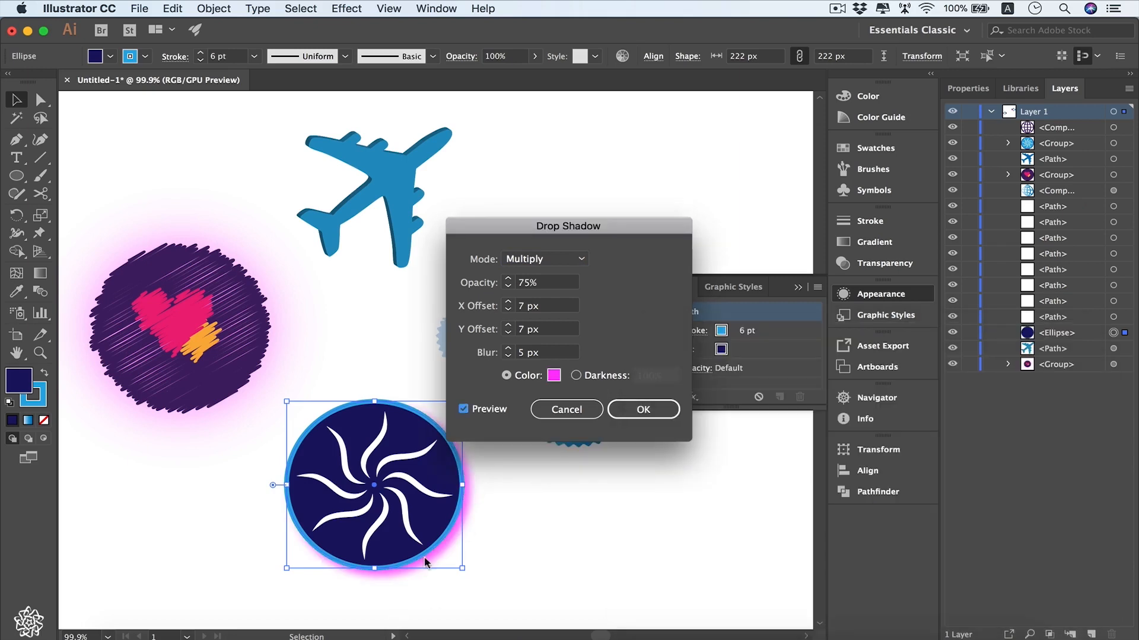
left_click(656, 401)
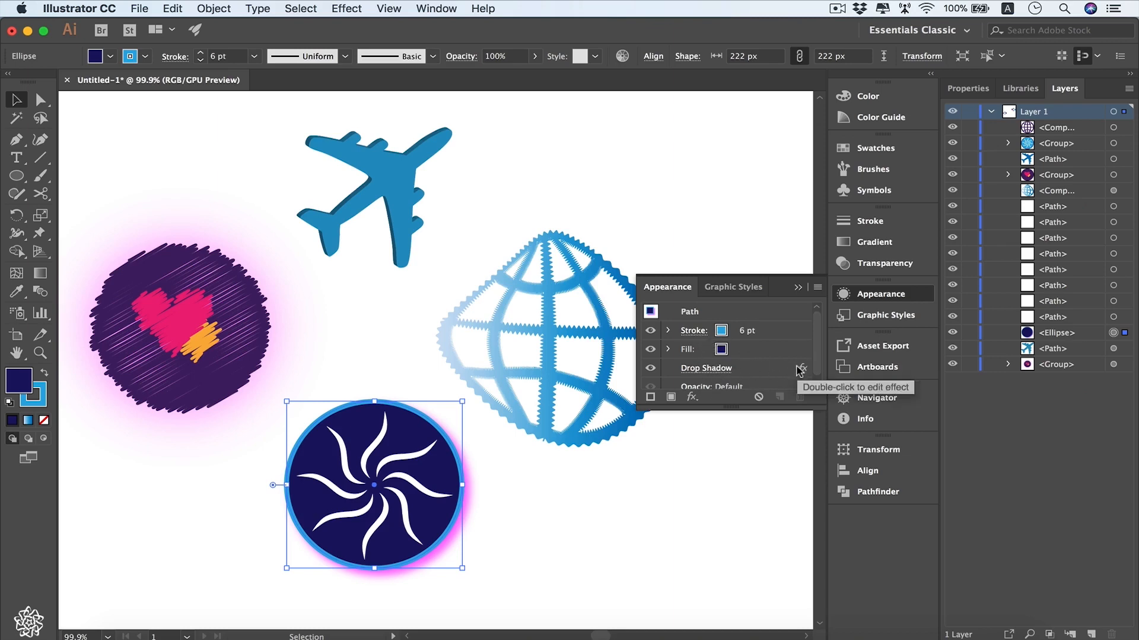
Try the ellipse's drop shadow on its stroke only, and move the effect back to the whole path.
left_click_drag(794, 368, 794, 334)
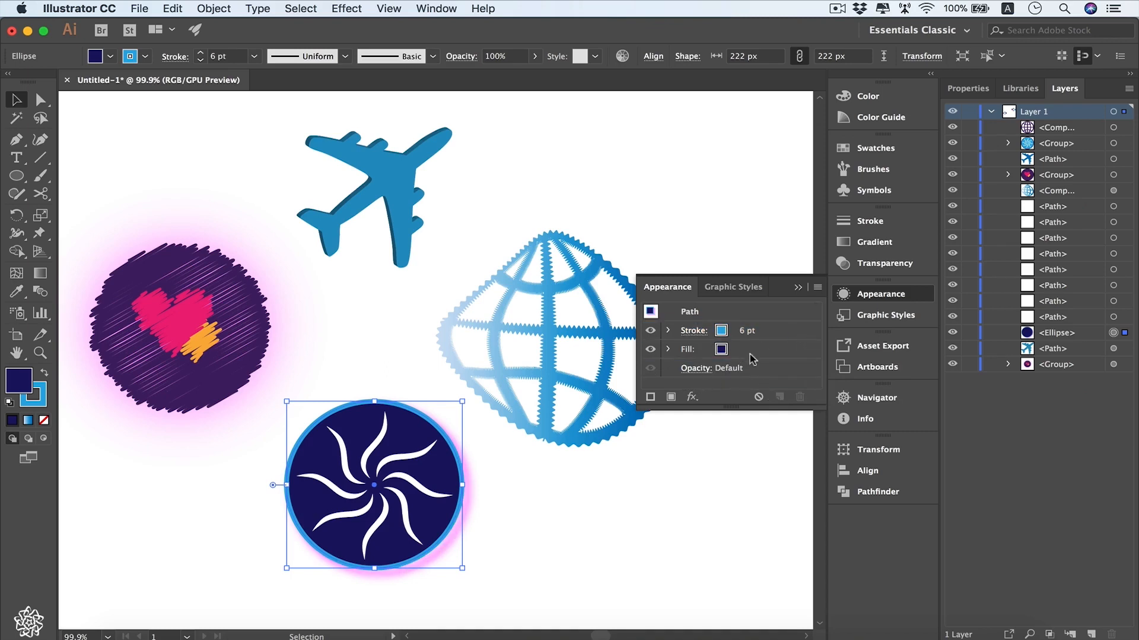
left_click(668, 330)
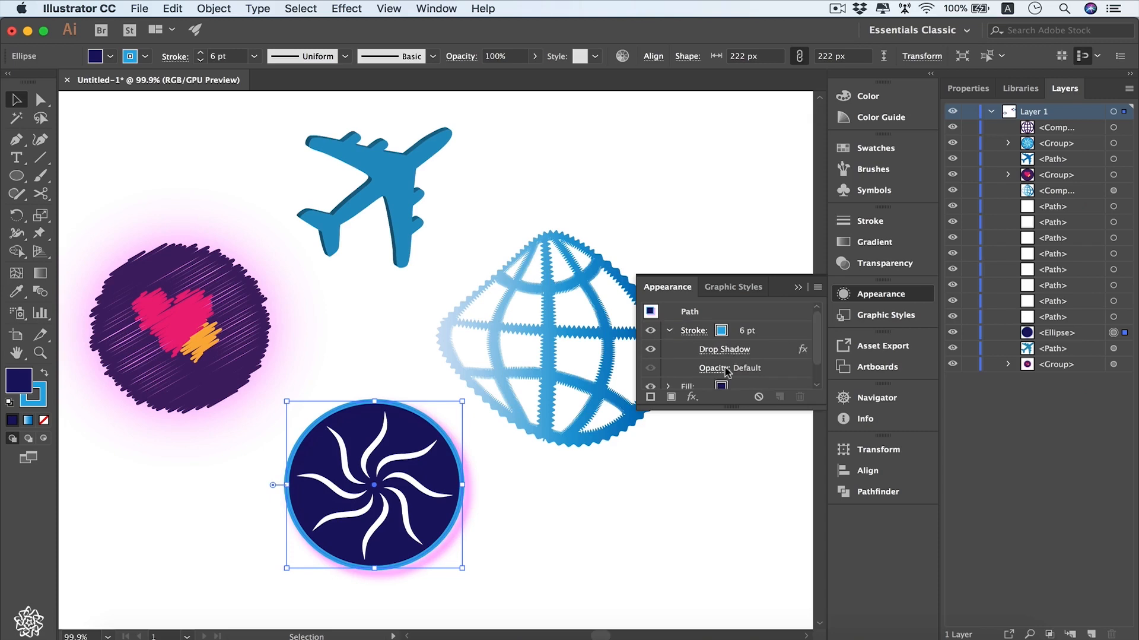
scroll(789, 356, "down", 1)
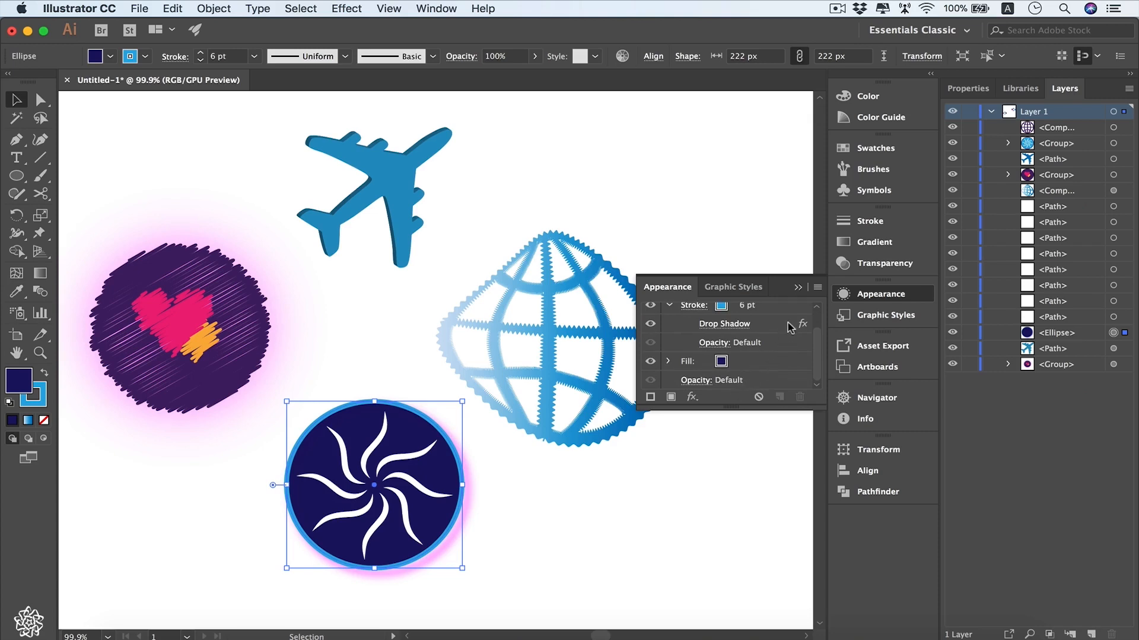
left_click_drag(791, 326, 786, 371)
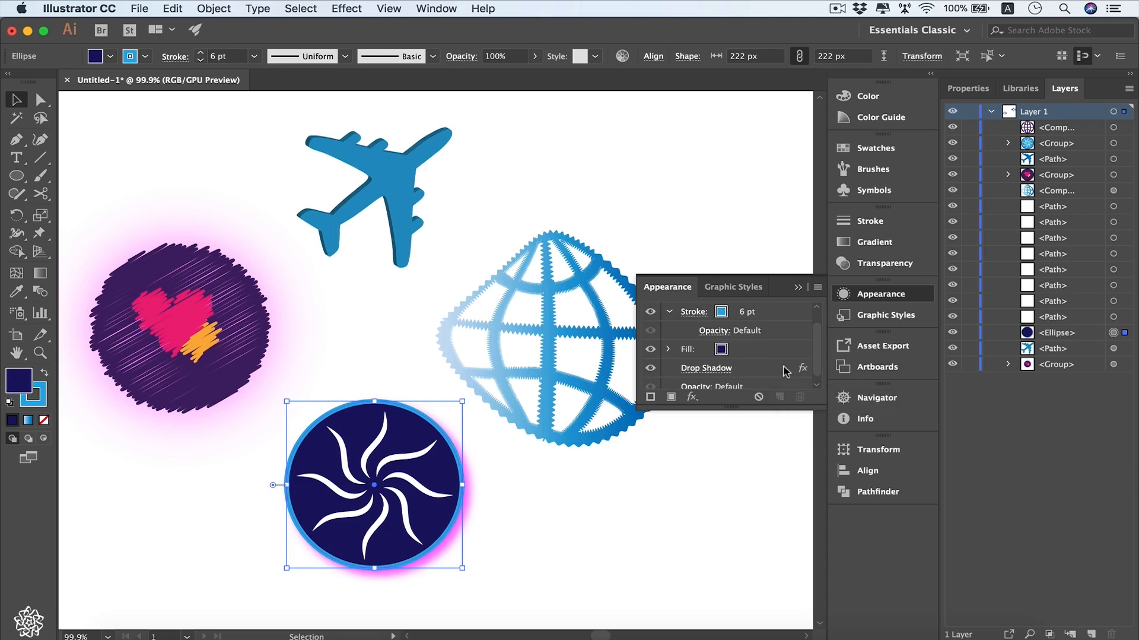
mouse_move(786, 372)
left_mouse_down()
mouse_move(783, 320)
mouse_move(674, 552)
left_mouse_up()
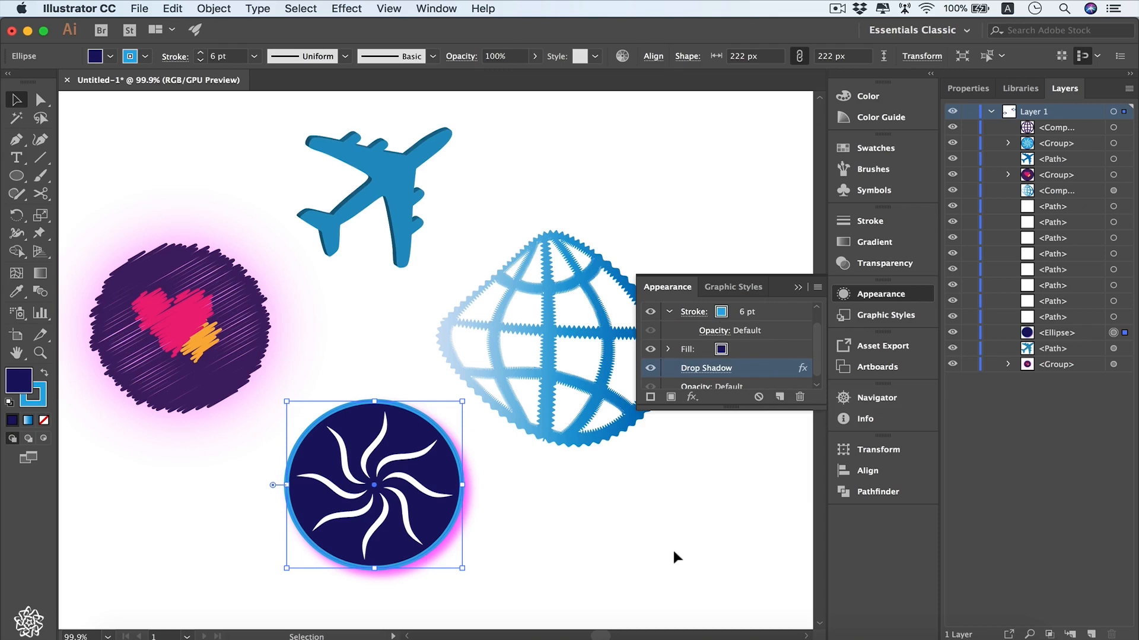
Start a Drop Shadow effect for the 3D airplane and set the shadow color to black, 000000.
left_click(390, 172)
left_click(346, 8)
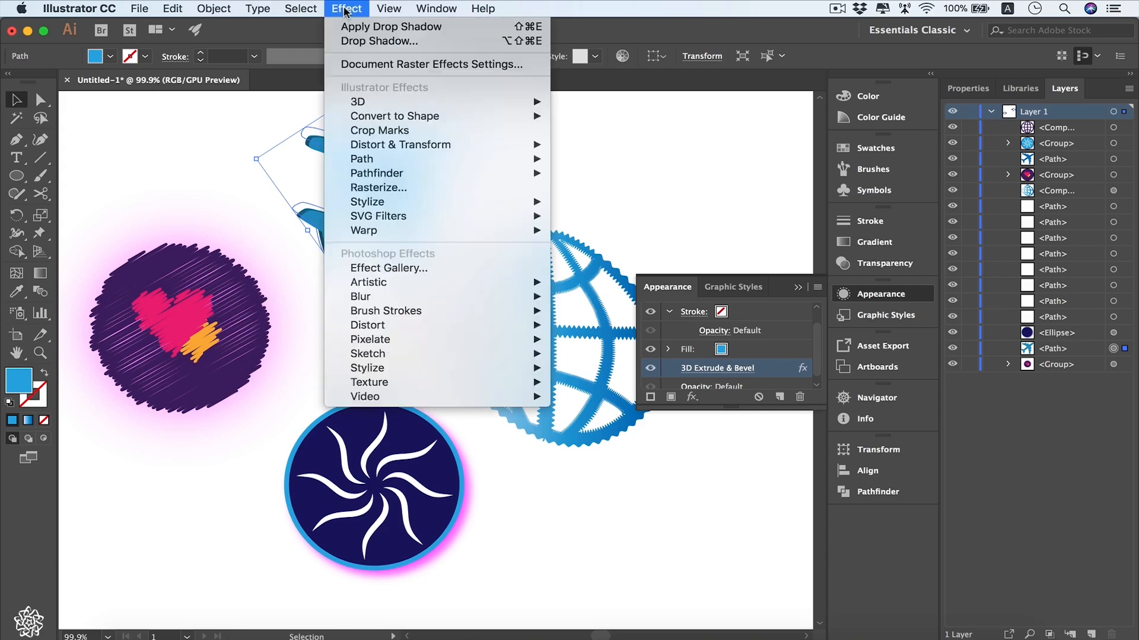
mouse_move(427, 202)
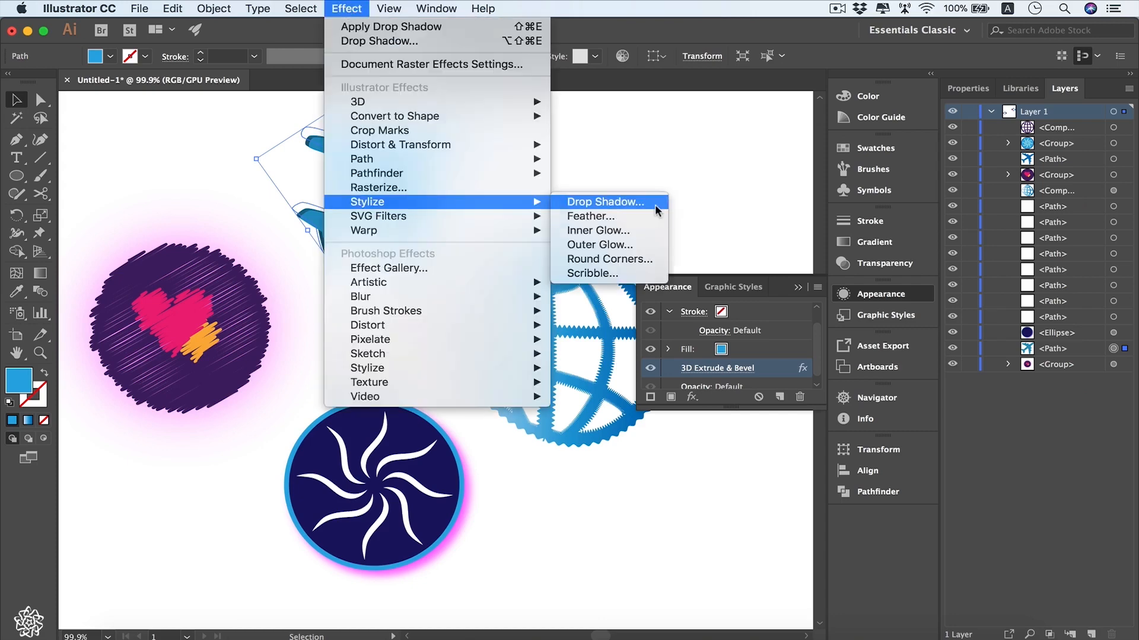
left_click(656, 204)
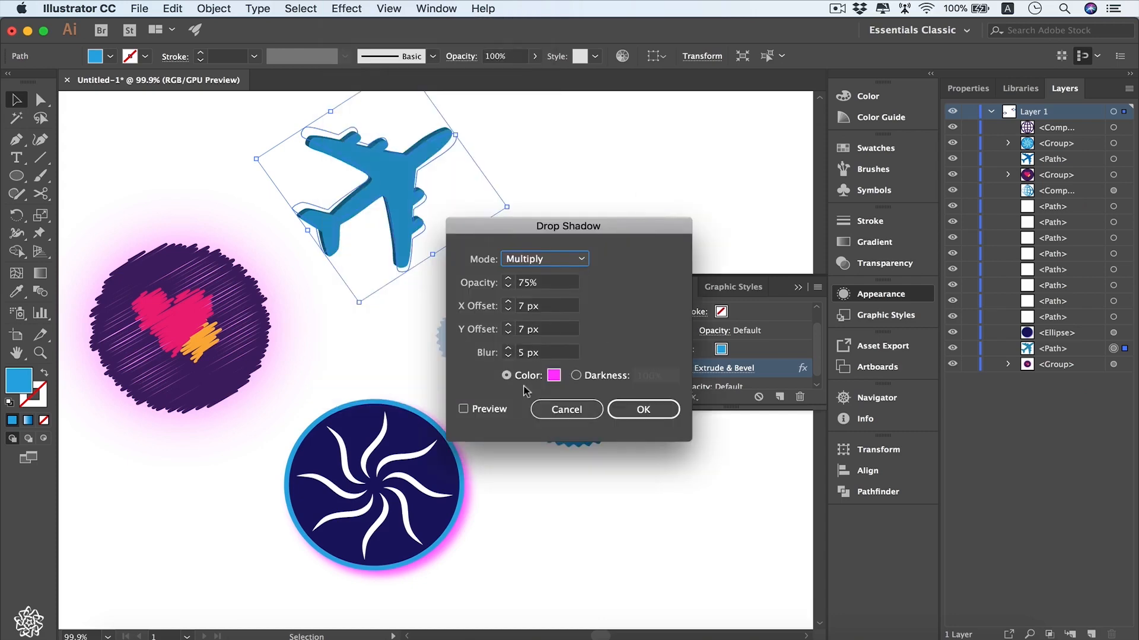
left_click(554, 375)
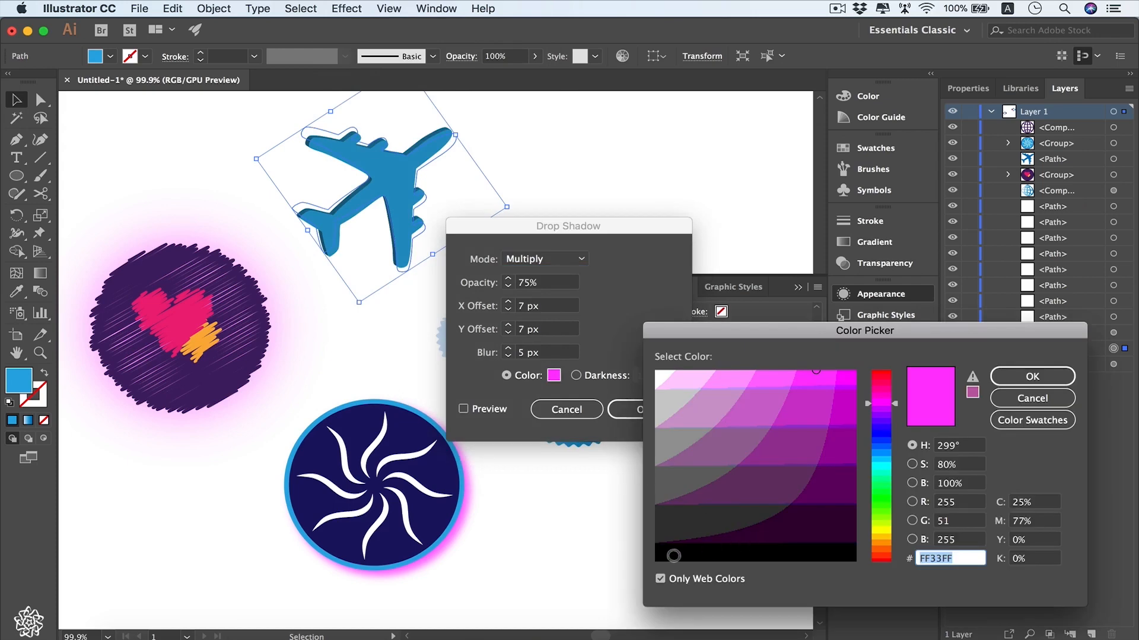
left_click(802, 550)
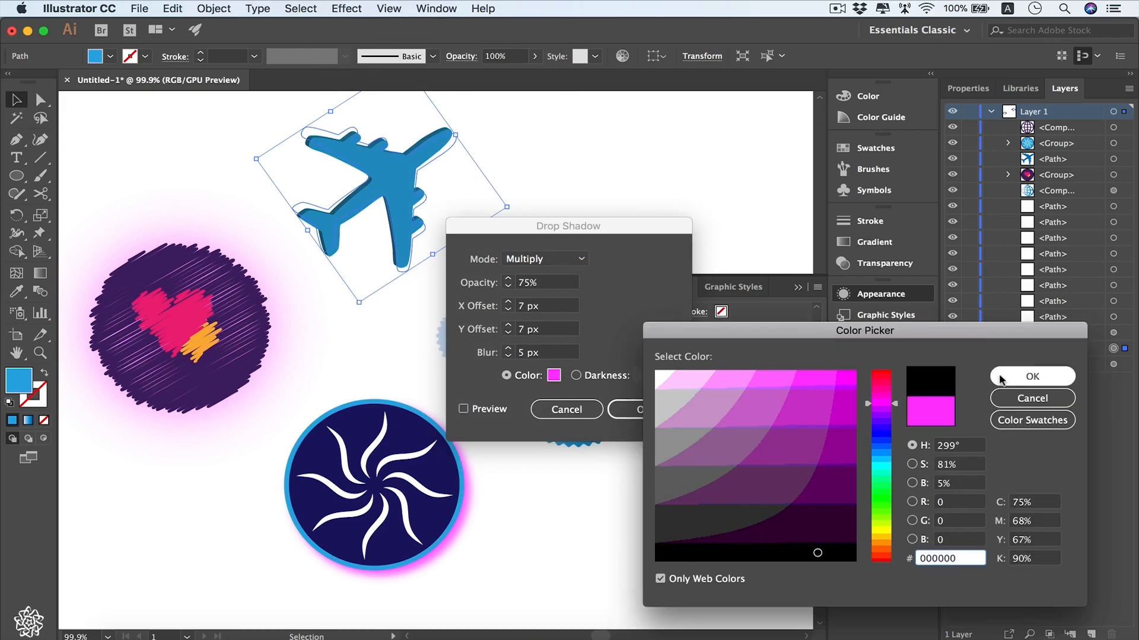
left_click(1033, 376)
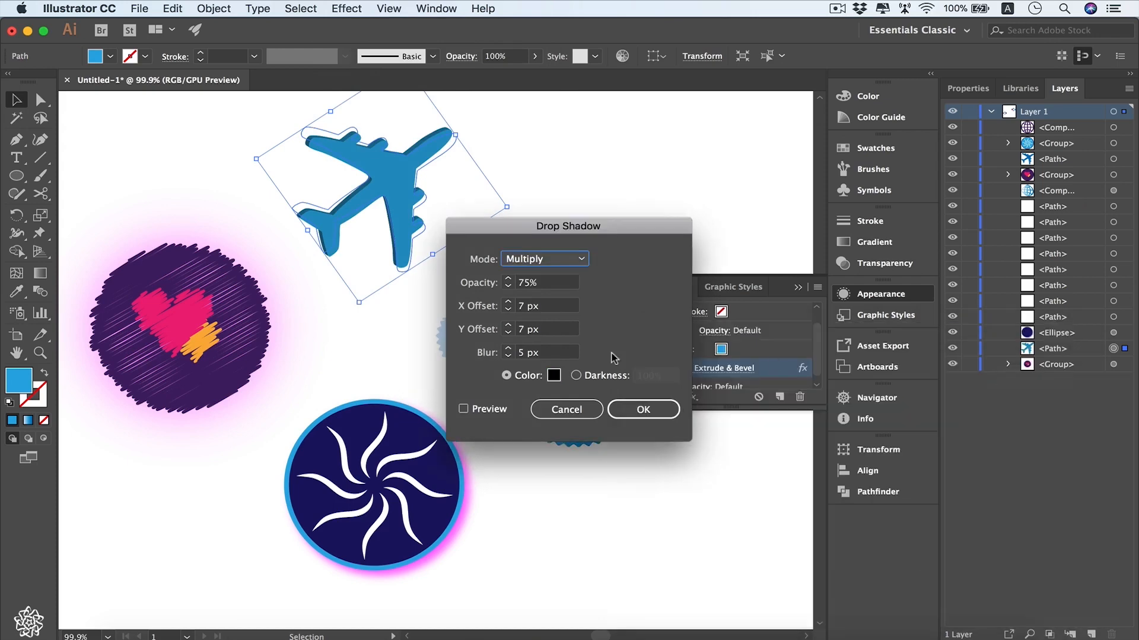
Preview the airplane's shadow and set its X offset to 14 px and Y offset to 12 px.
left_click(463, 409)
left_click(509, 303)
left_click(508, 304)
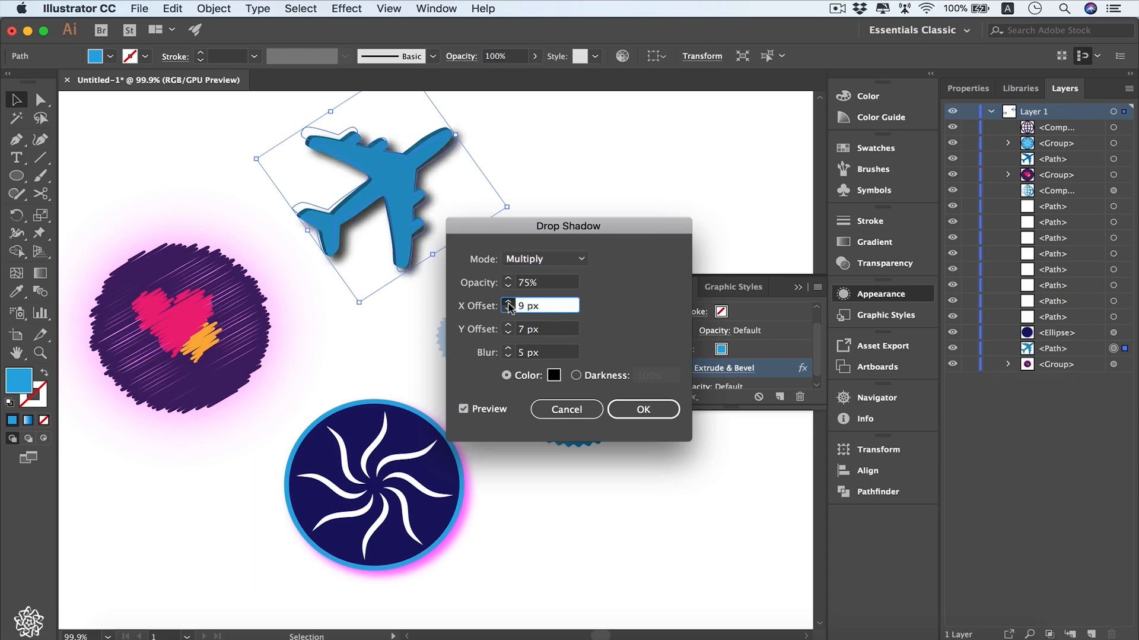
left_click(509, 303)
left_click(509, 304)
left_click(509, 304)
left_click(508, 303)
left_click(508, 303)
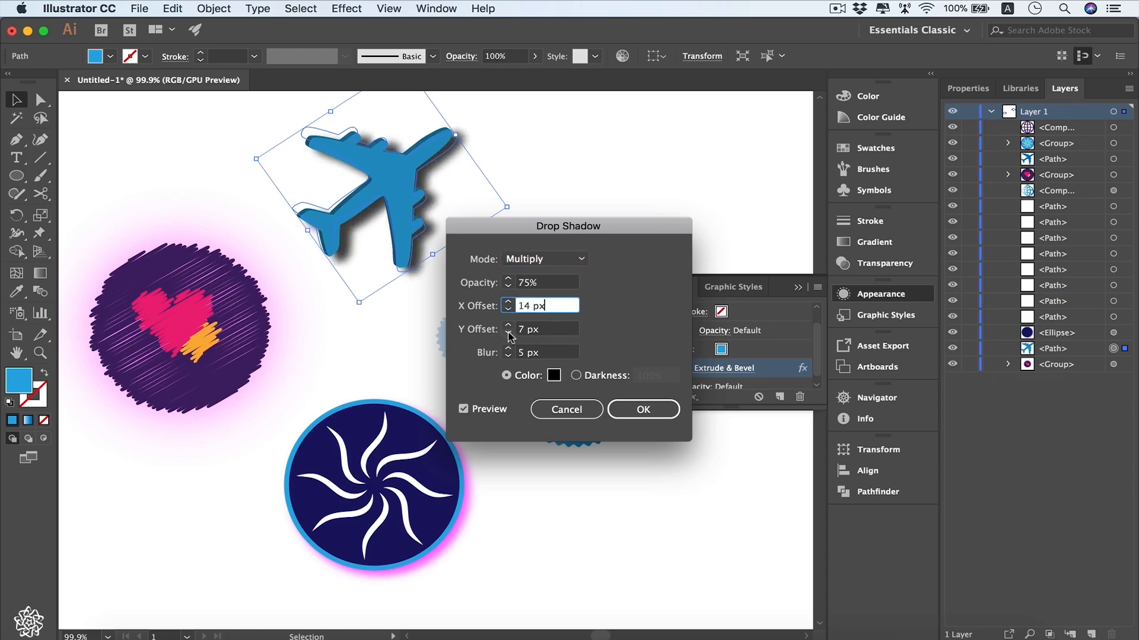
left_click(509, 327)
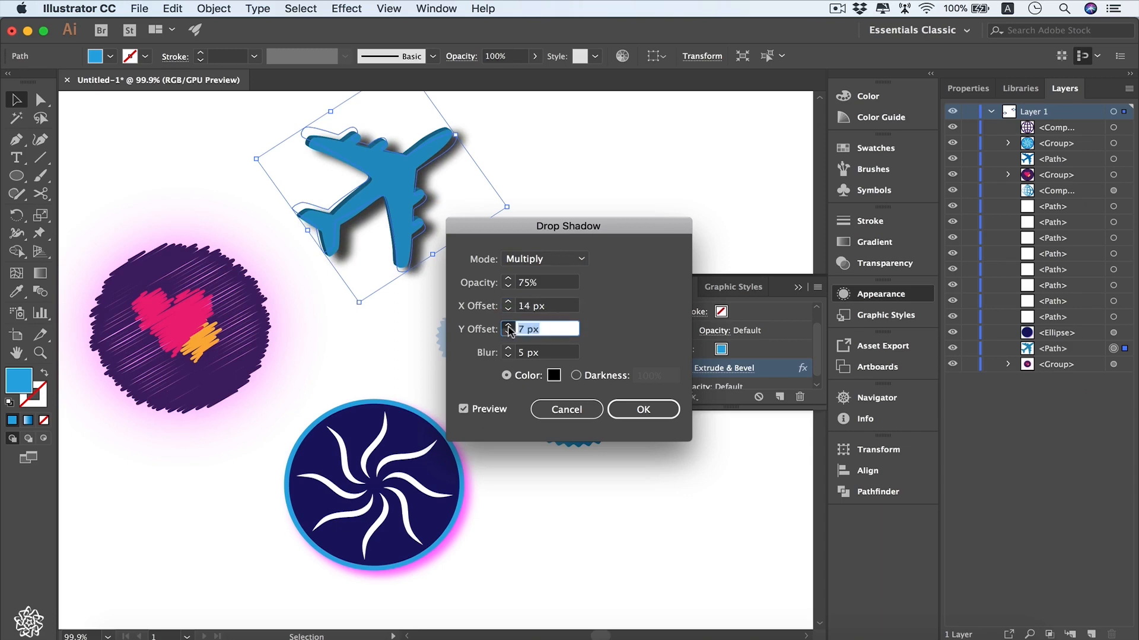
left_click(509, 327)
left_click(508, 327)
left_click(509, 327)
left_click(509, 327)
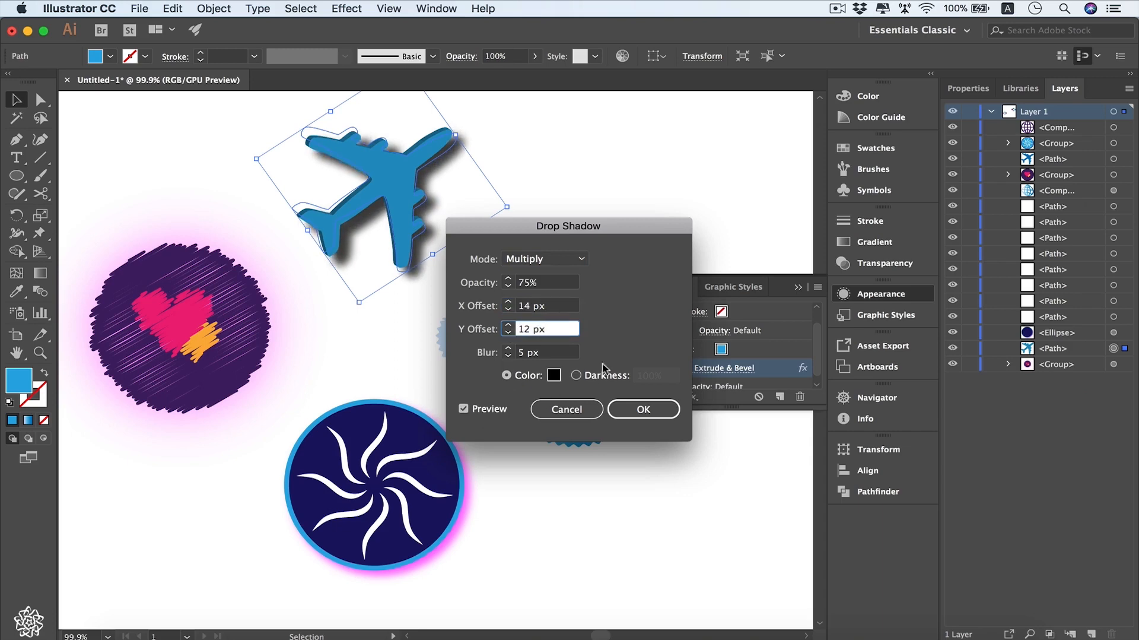
Apply the drop shadow to the 3D airplane and expand its appearance into separate artwork.
left_click(644, 409)
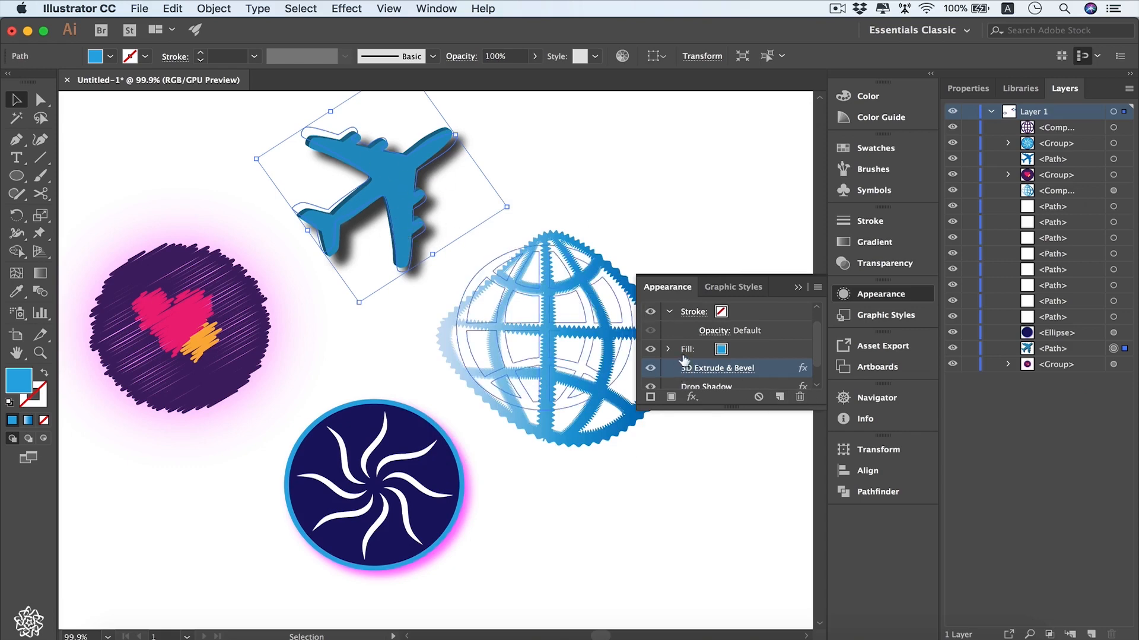
scroll(817, 347, "down", 2)
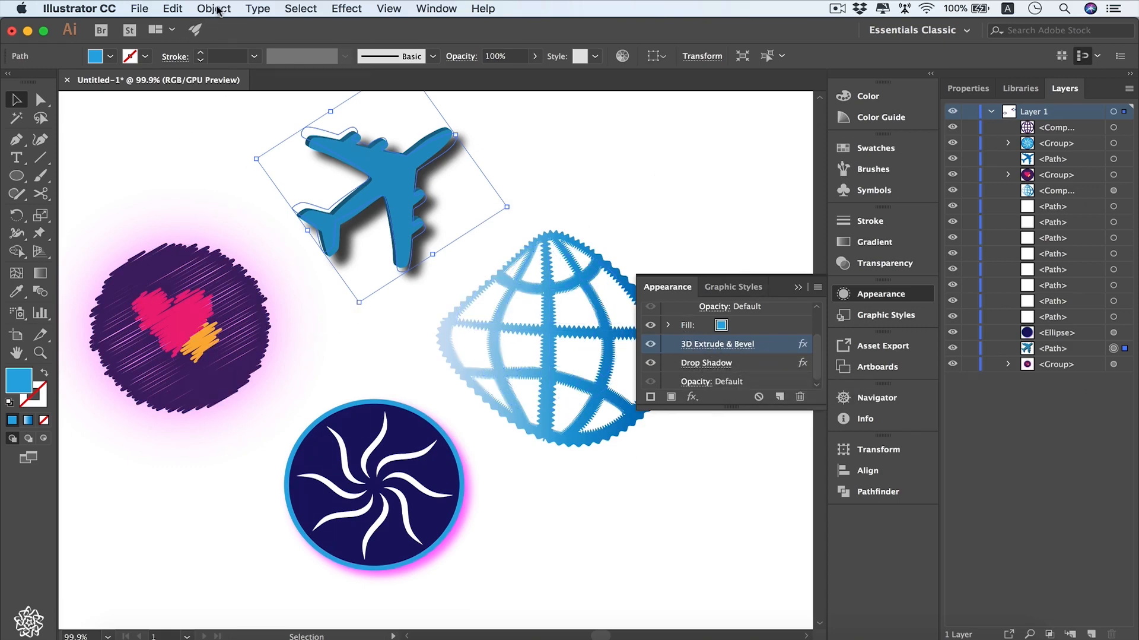
left_click(214, 9)
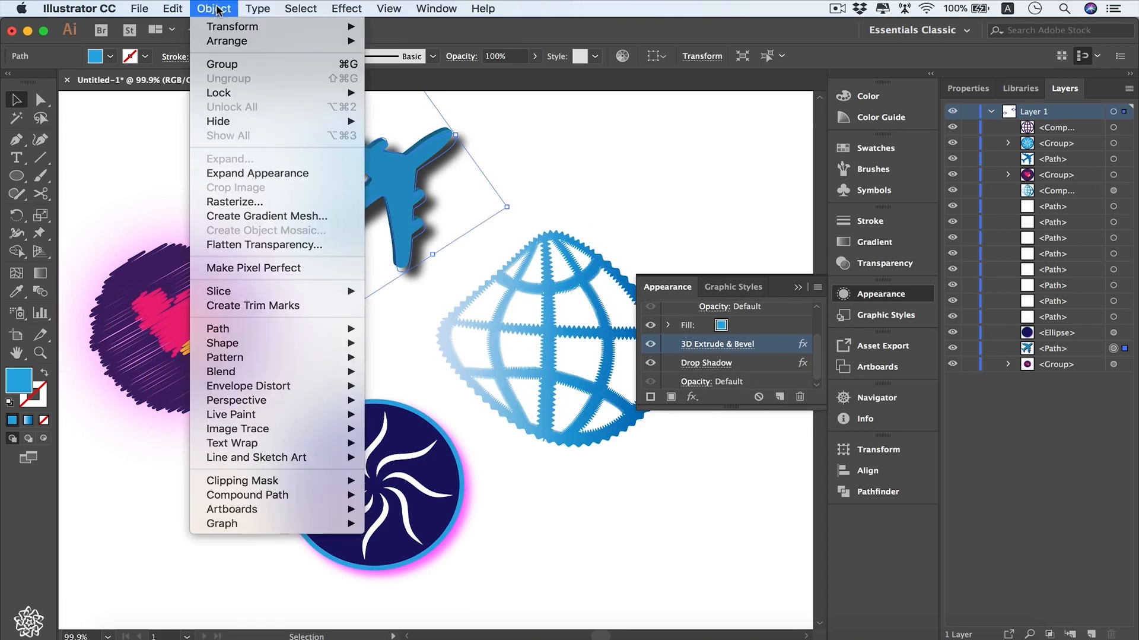
left_click(336, 178)
left_click(489, 159)
Ungroup the expanded airplane and offset its shadow image downward and slightly to the right of the plane.
left_click(452, 158)
right_click(446, 154)
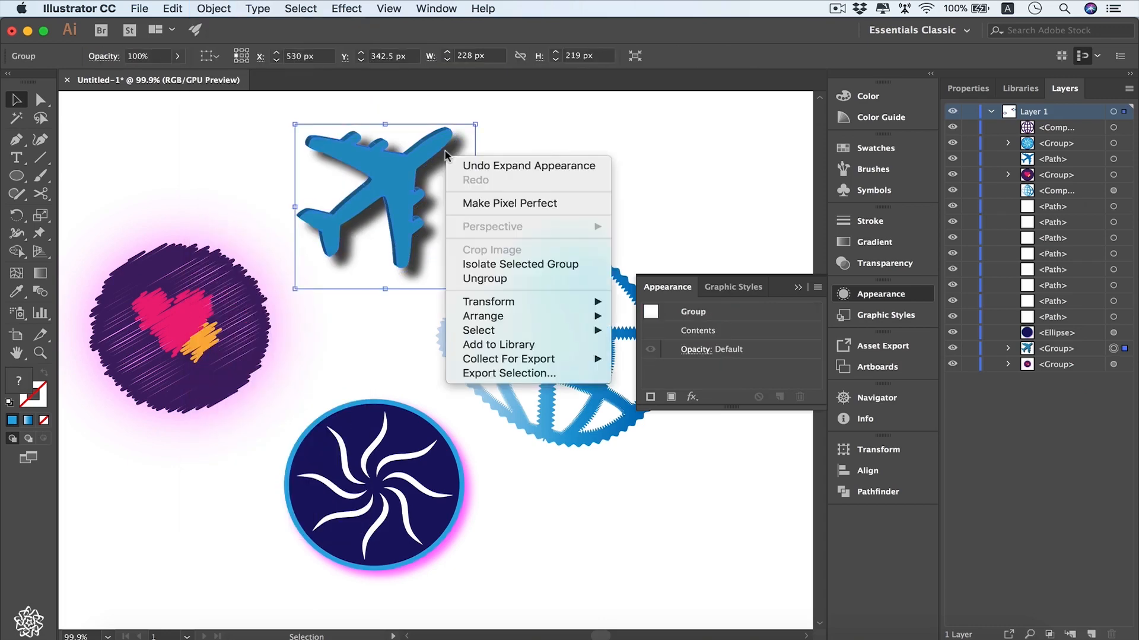
left_click(502, 279)
left_click(492, 190)
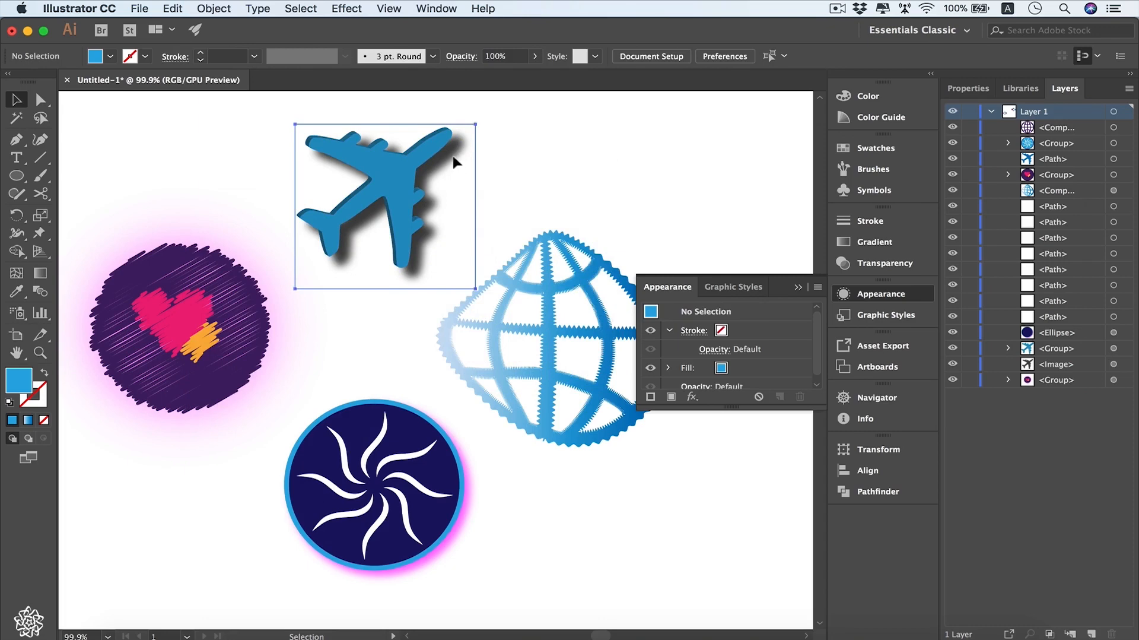
left_click_drag(455, 161, 430, 201)
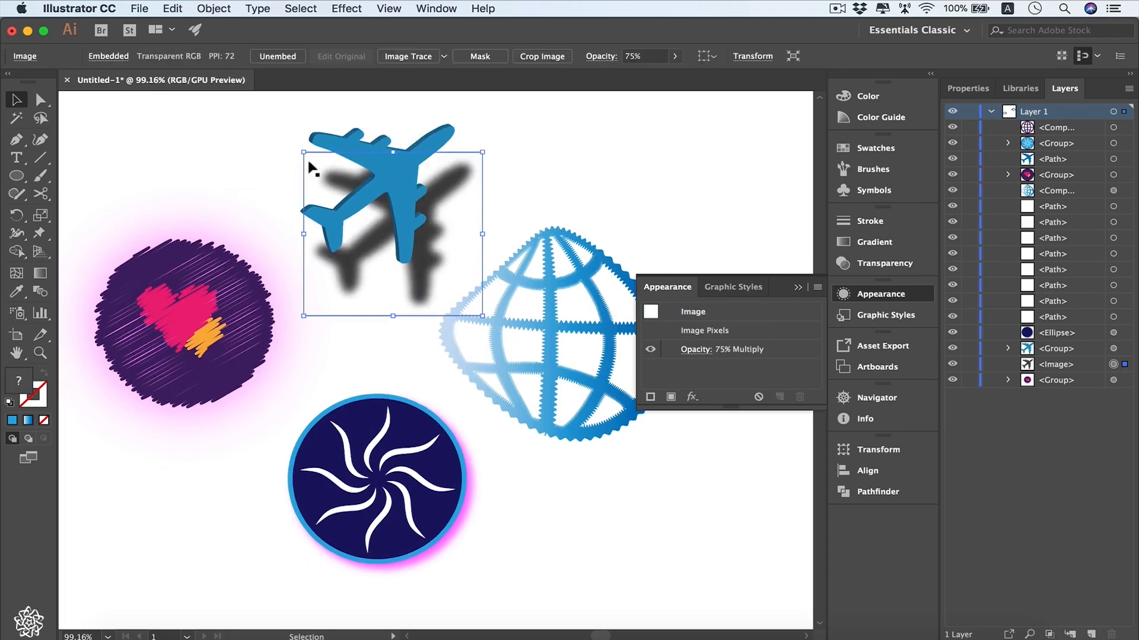
Warp the shadow image with a horizontal Arc at 29% bend, 30% horizontal distortion and 25% vertical distortion.
left_click(335, 7)
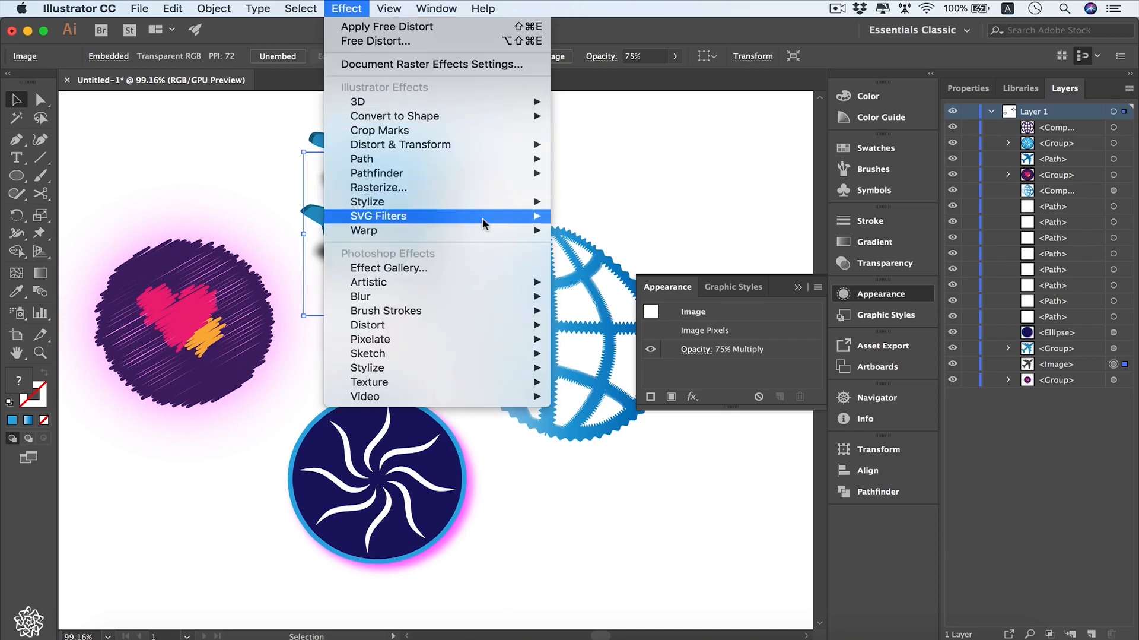
mouse_move(487, 231)
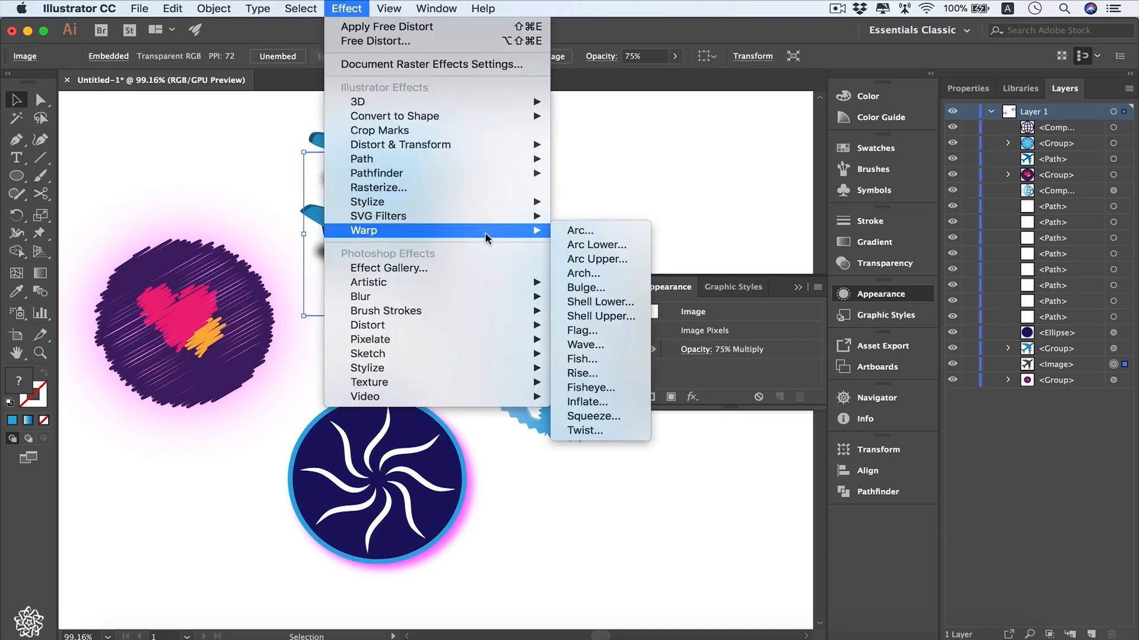
left_click(607, 237)
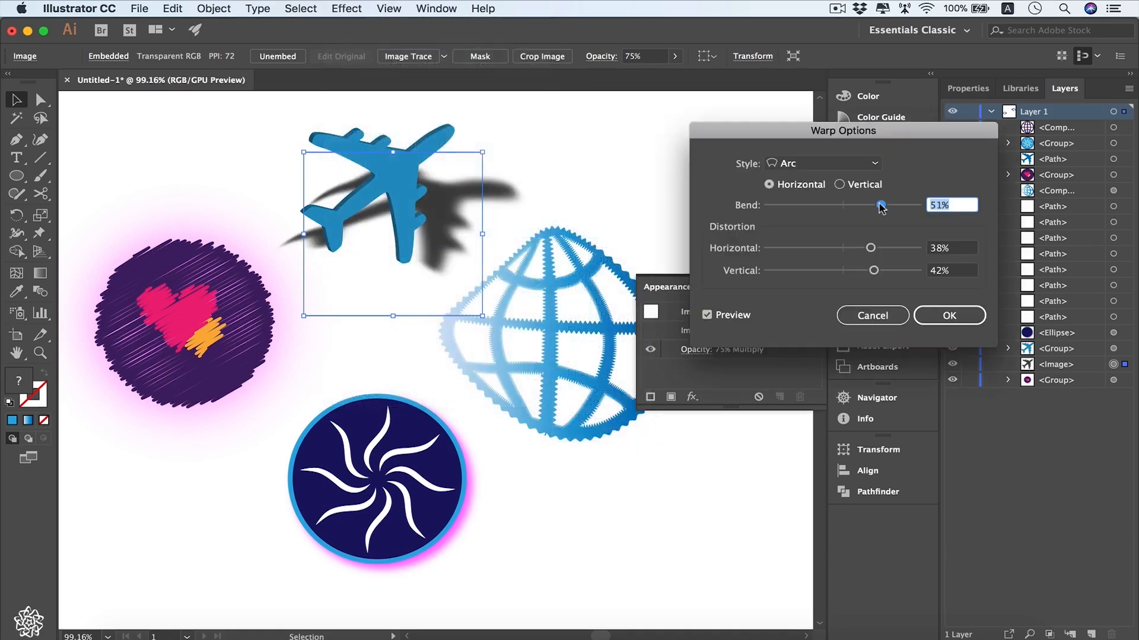
mouse_move(882, 207)
left_mouse_down()
mouse_move(852, 210)
mouse_move(866, 211)
left_mouse_up()
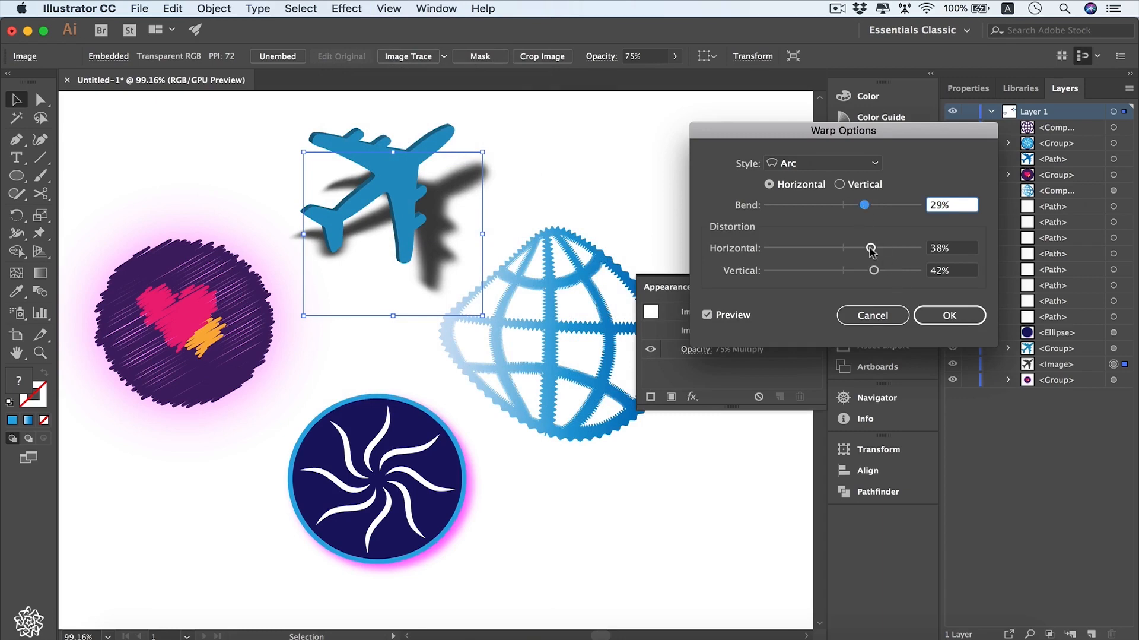
left_click_drag(871, 248, 862, 276)
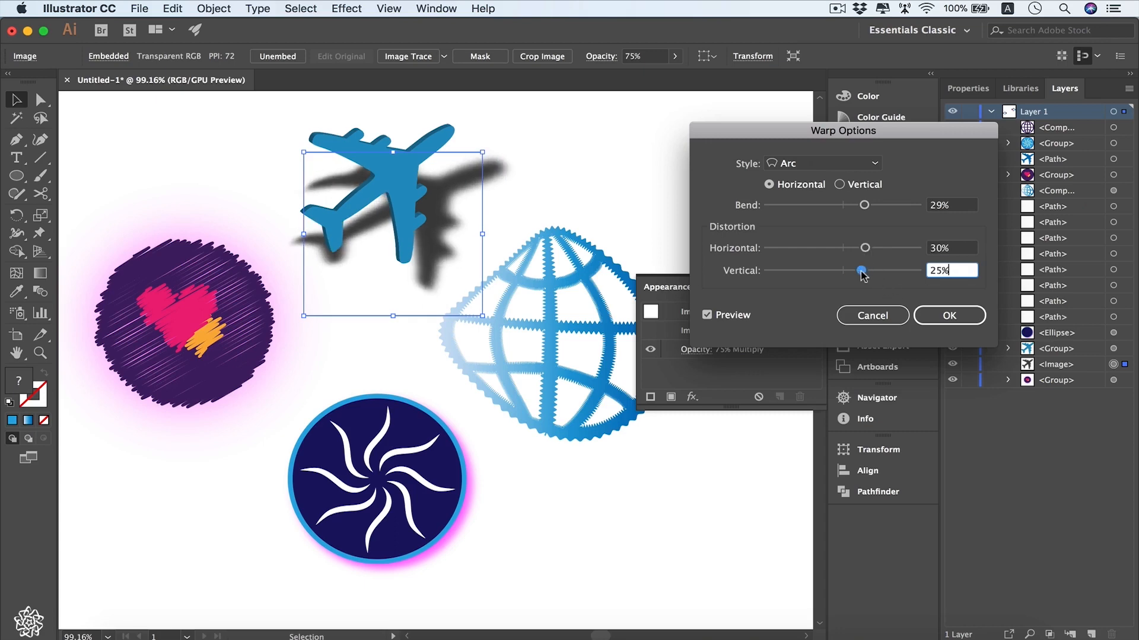
left_click(950, 315)
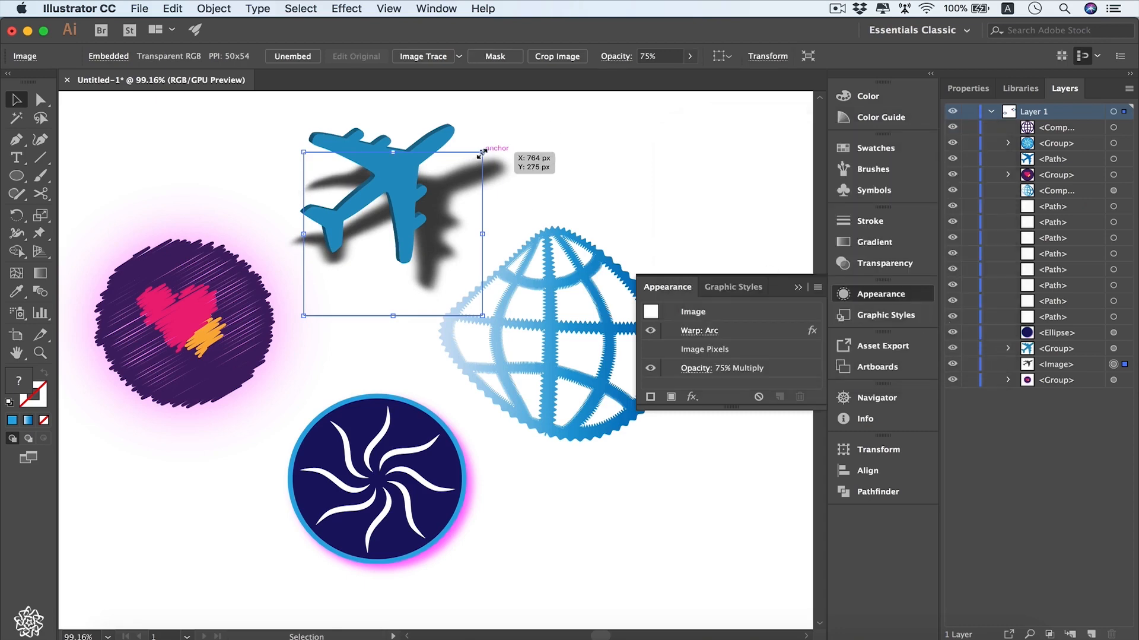
Scale the warped shadow image down and place it partly behind the airplane, extending past its right side.
left_click_drag(483, 151, 459, 173)
left_click_drag(459, 174, 444, 186)
left_click_drag(434, 241, 455, 210)
scroll(371, 354, "up", 2)
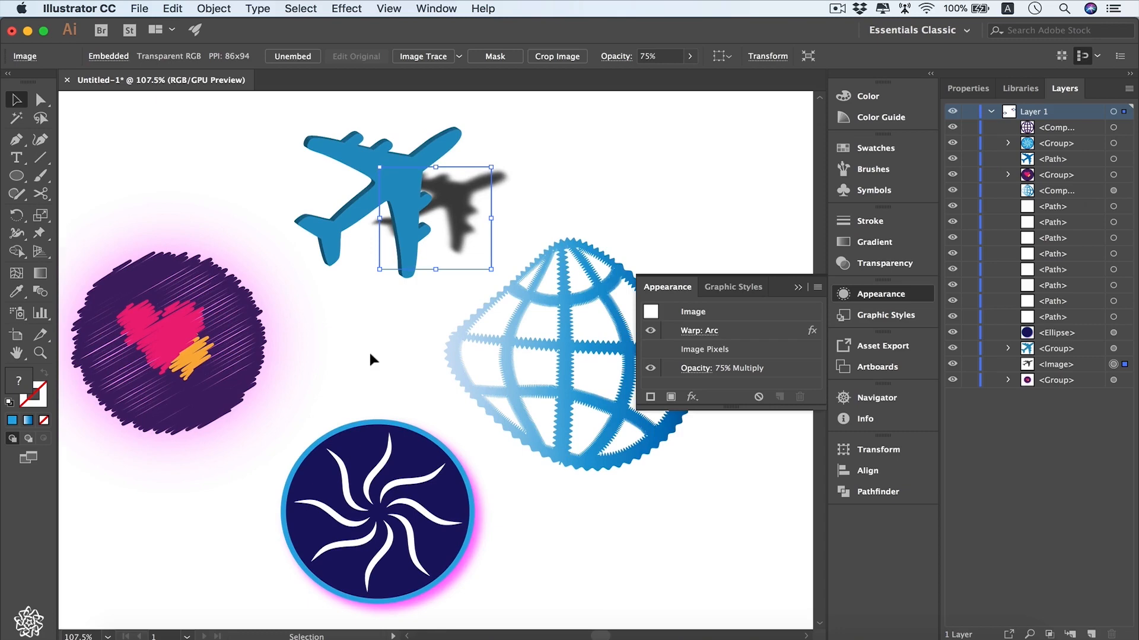
left_click(347, 8)
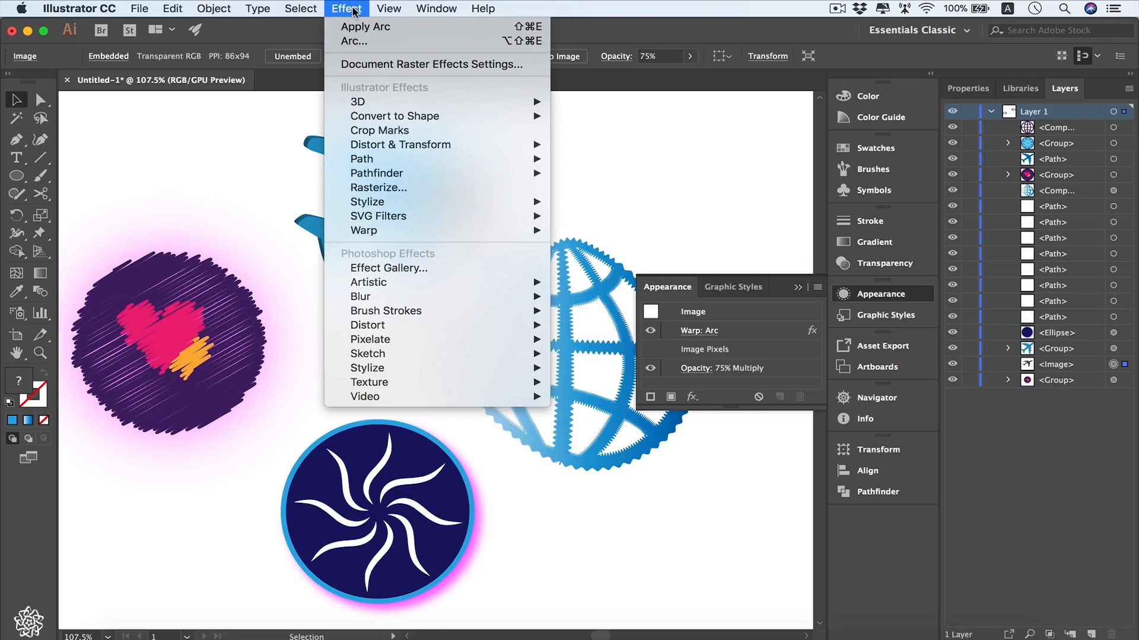
mouse_move(443, 105)
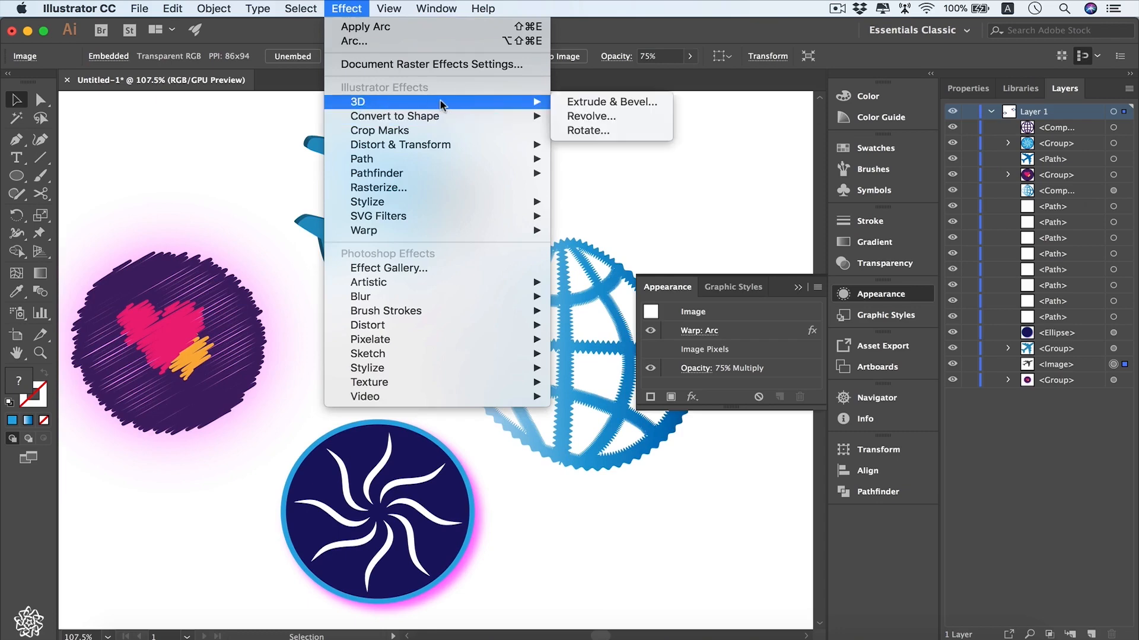
mouse_move(478, 229)
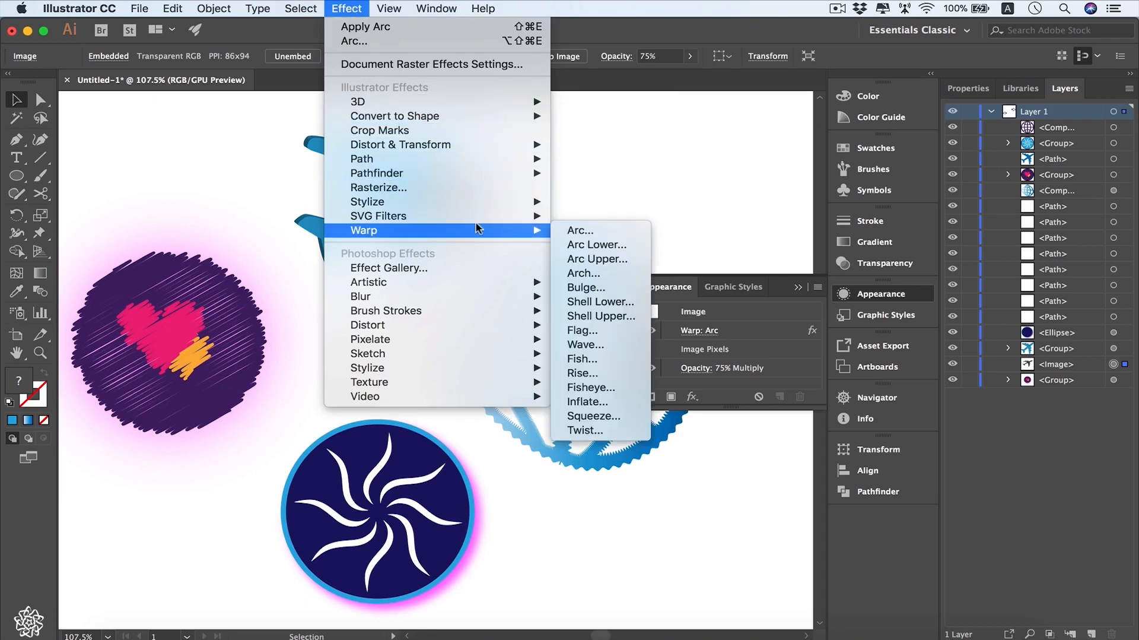